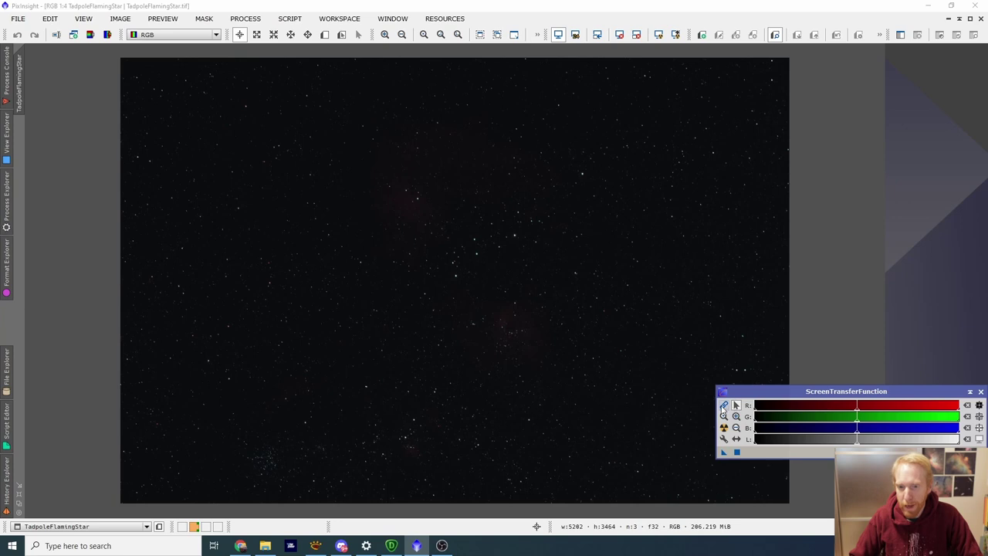
# - Auto-stretch the screen display of the TadpoleFlamingStar image with ScreenTransferFunction
pyautogui.click(723, 427)
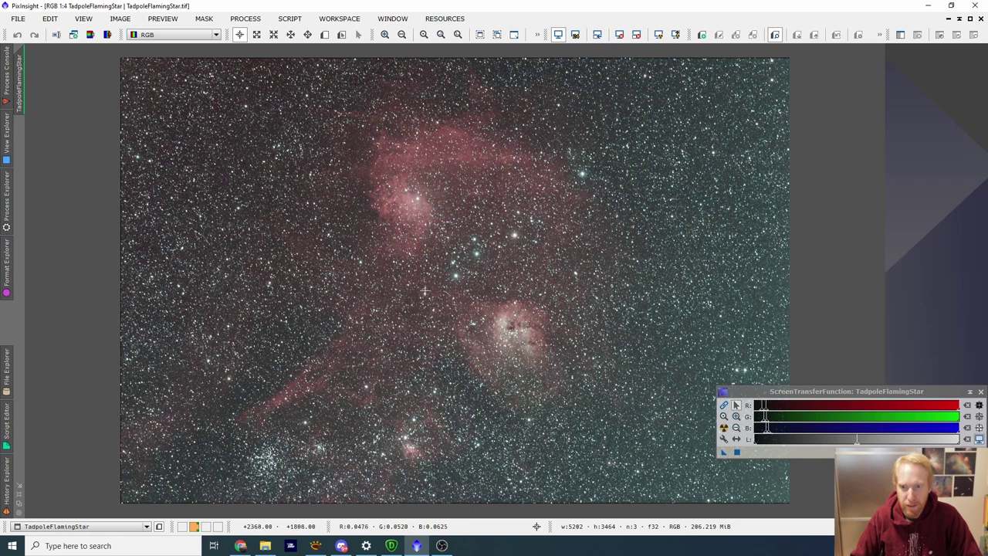
# - Examine the star shapes and background noise at close range in several areas of the stretched image
pyautogui.scroll(-1, 481, 290)
pyautogui.scroll(6, 482, 288)
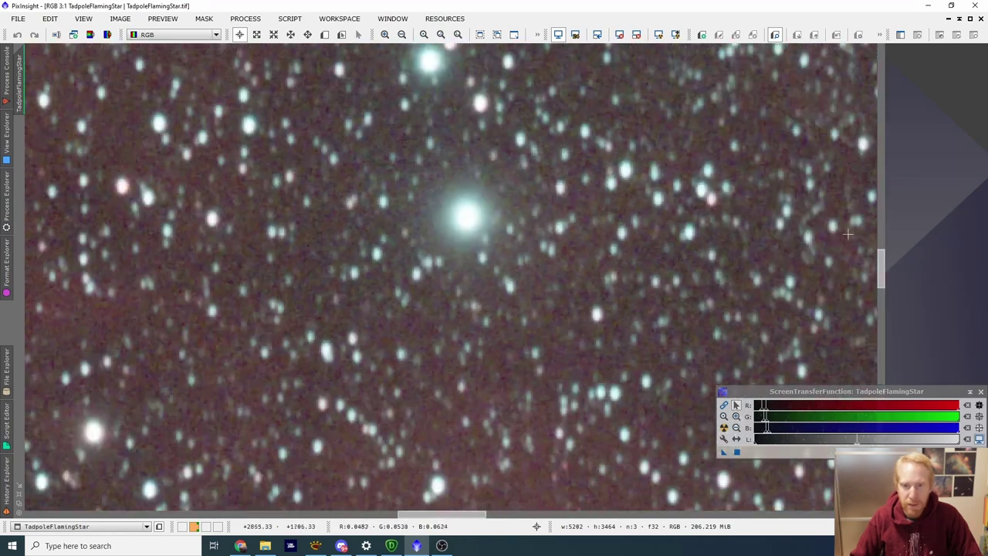
pyautogui.moveTo(879, 281); pyautogui.dragTo(883, 240)
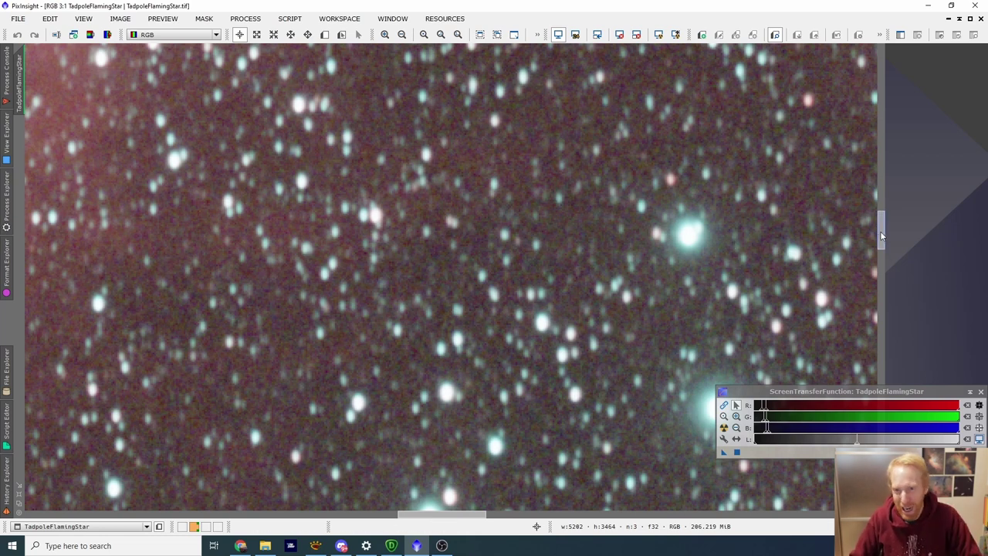
pyautogui.moveTo(881, 241); pyautogui.dragTo(866, 194)
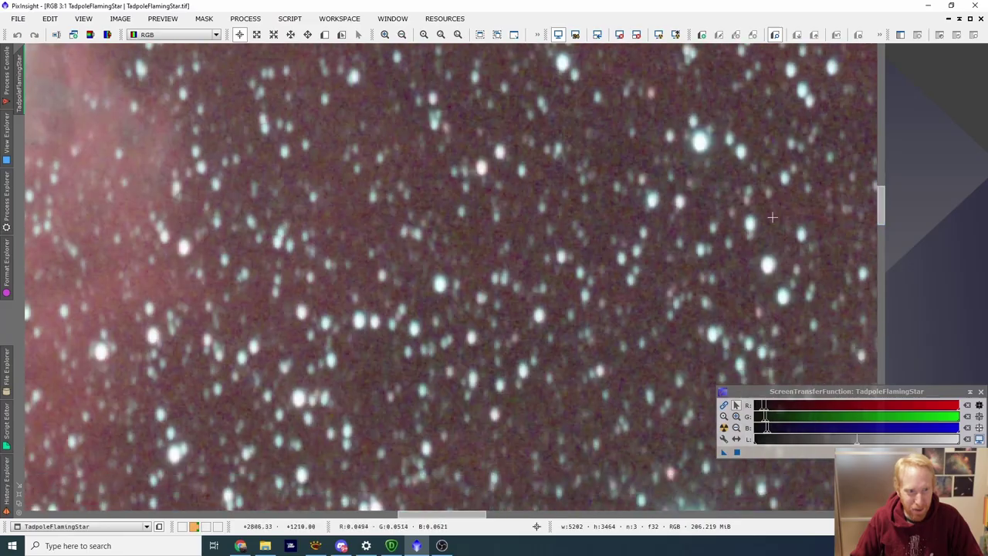
pyautogui.scroll(-8, 866, 194)
pyautogui.scroll(4, 720, 162)
pyautogui.scroll(2, 720, 162)
pyautogui.press('space')
pyautogui.moveTo(720, 161); pyautogui.dragTo(590, 253)
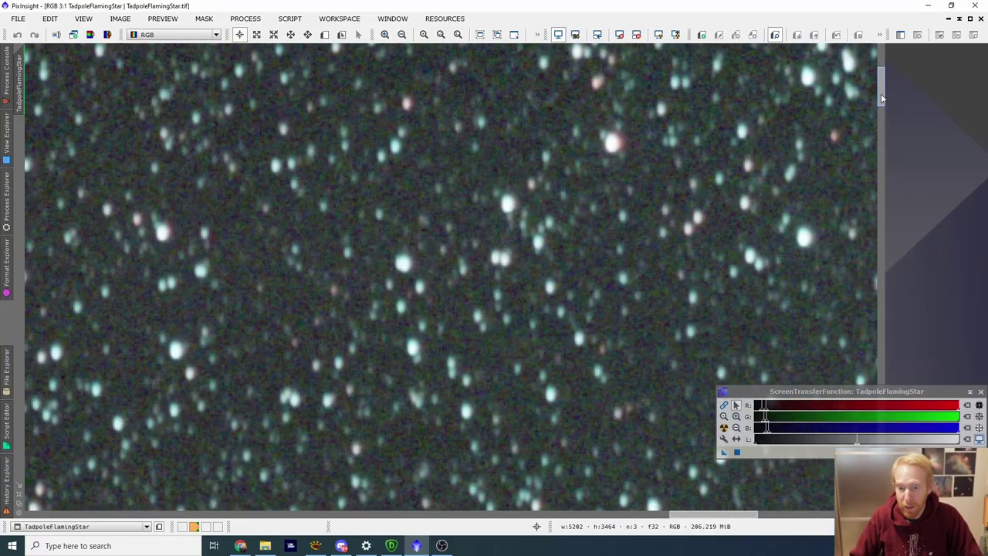
pyautogui.moveTo(883, 91); pyautogui.dragTo(883, 75)
pyautogui.scroll(-6, 554, 244)
pyautogui.scroll(4, 471, 265)
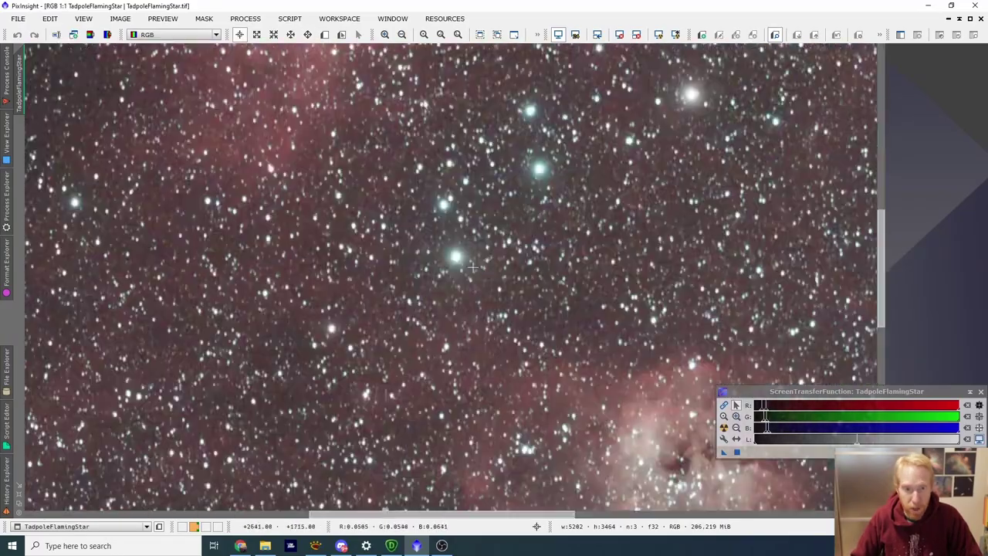
pyautogui.scroll(-1, 471, 264)
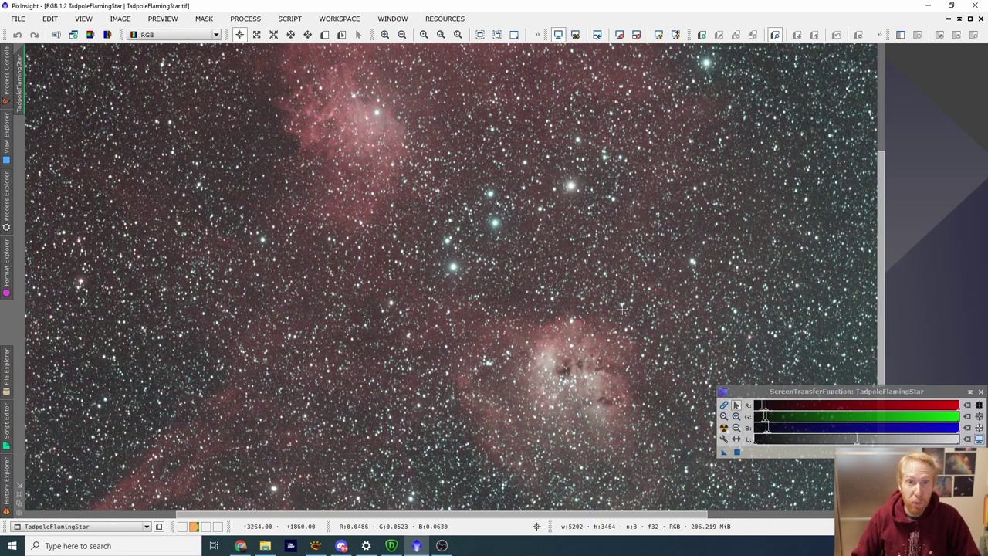
pyautogui.scroll(-3, 599, 233)
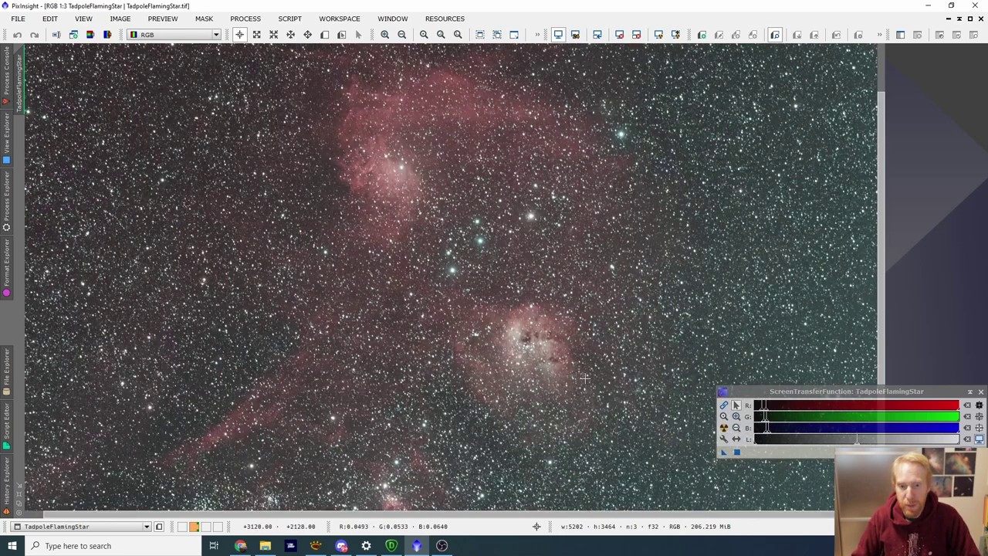
# - Inspect the detail and dark structures of the lower nebula up close, then view the whole frame again
pyautogui.scroll(8, 599, 233)
pyautogui.moveTo(884, 275); pyautogui.dragTo(875, 336)
pyautogui.moveTo(459, 506); pyautogui.dragTo(531, 506)
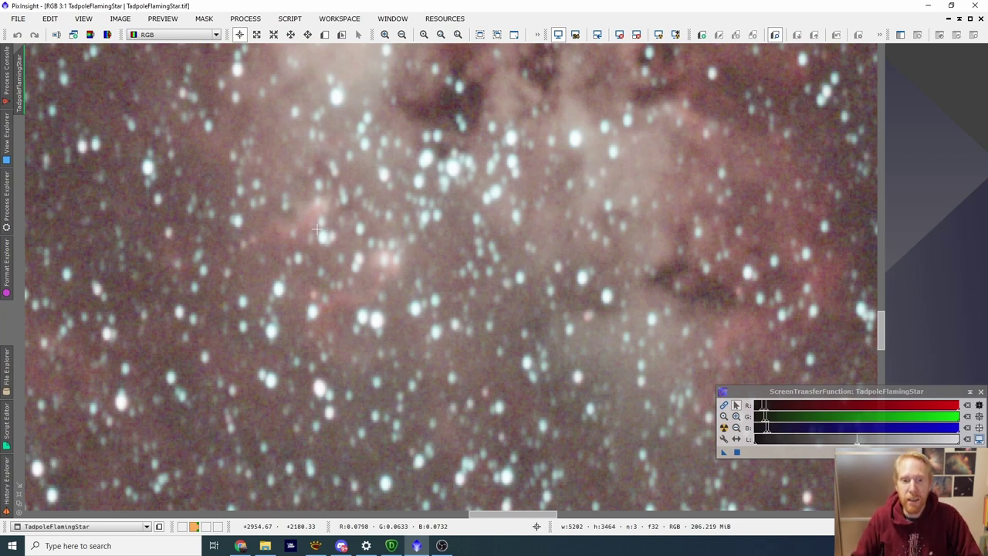
pyautogui.scroll(-1, 666, 219)
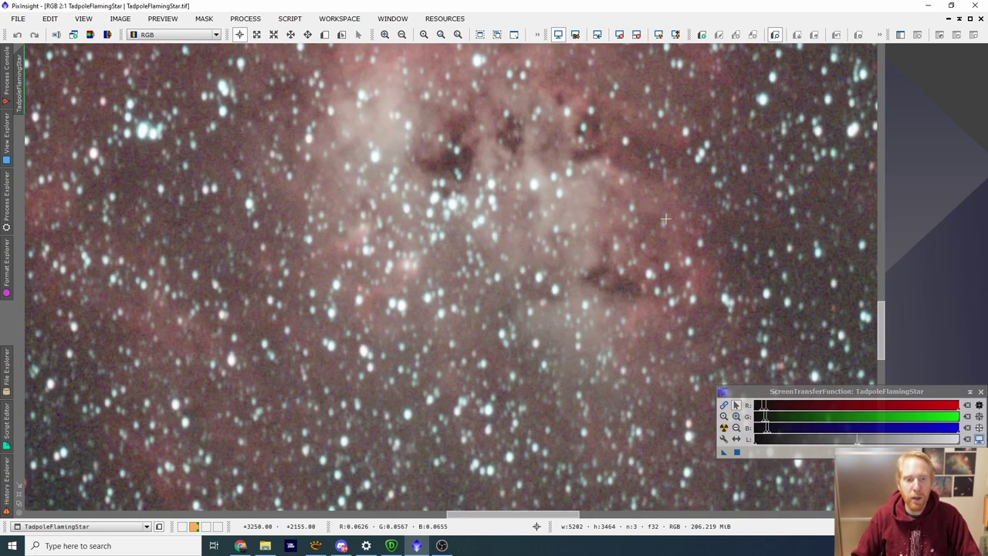
pyautogui.scroll(-6, 640, 216)
pyautogui.scroll(1, 629, 224)
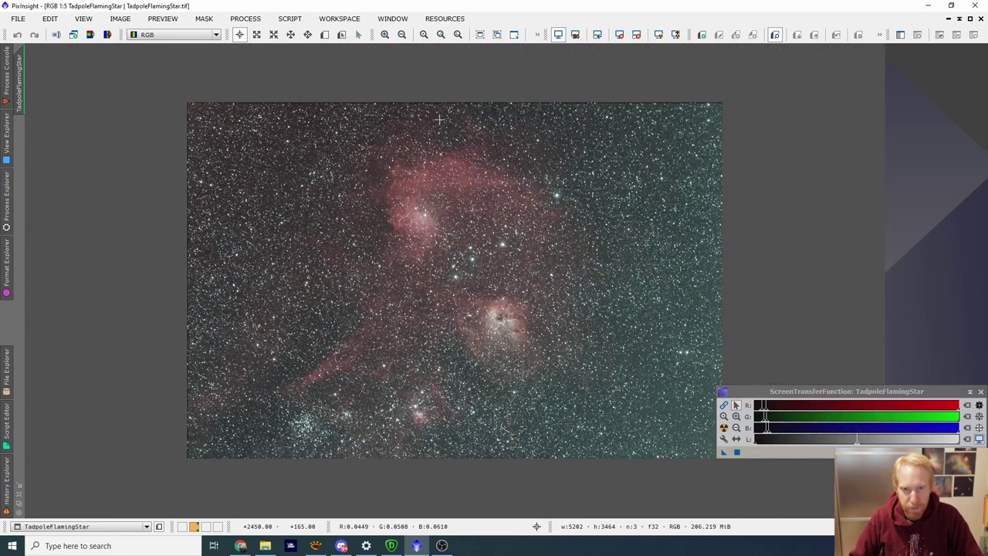
# - Crop a thin border off all image edges with DynamicCrop, keeping about 5115 × 3400 pixels, and close the tool
pyautogui.click(6, 199)
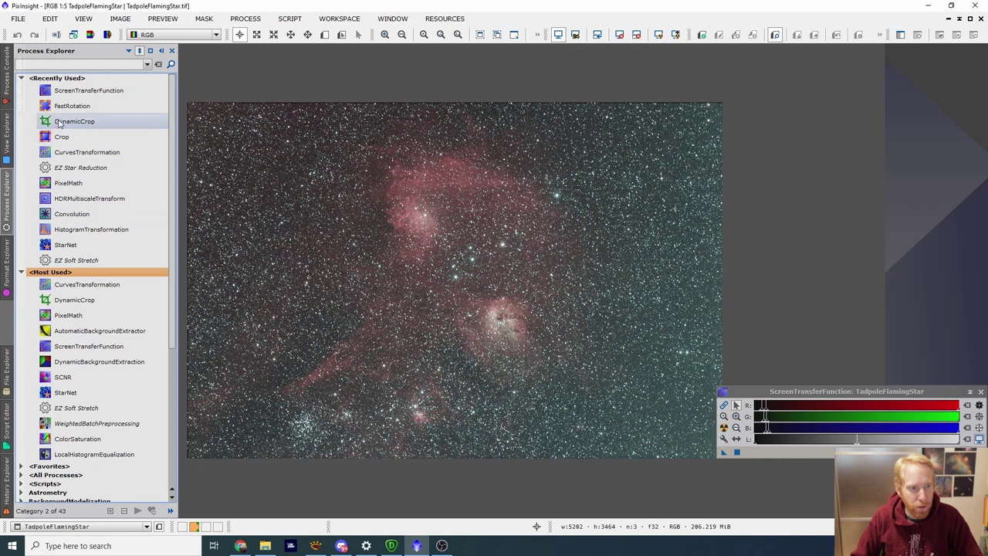
pyautogui.doubleClick(74, 121)
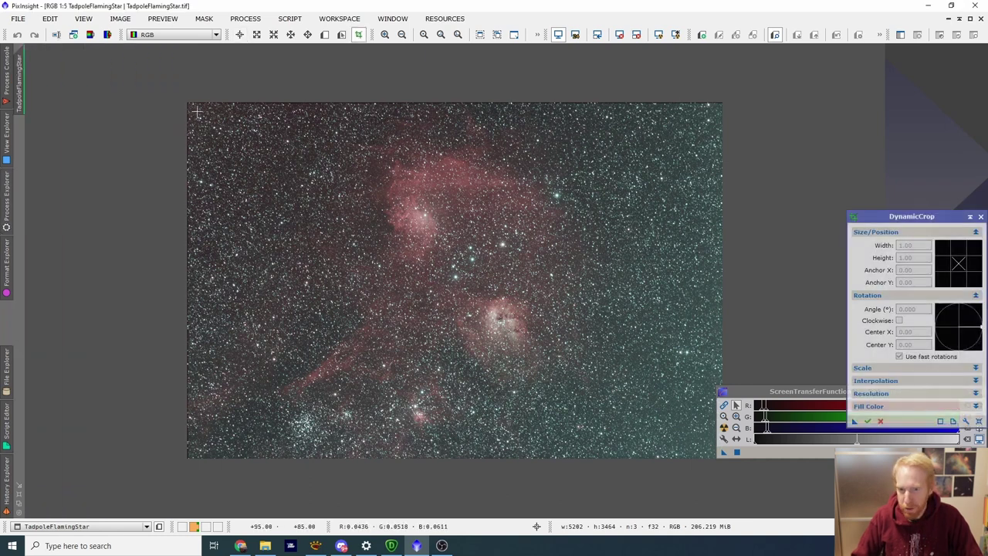
pyautogui.moveTo(191, 107); pyautogui.dragTo(719, 455)
pyautogui.click(869, 422)
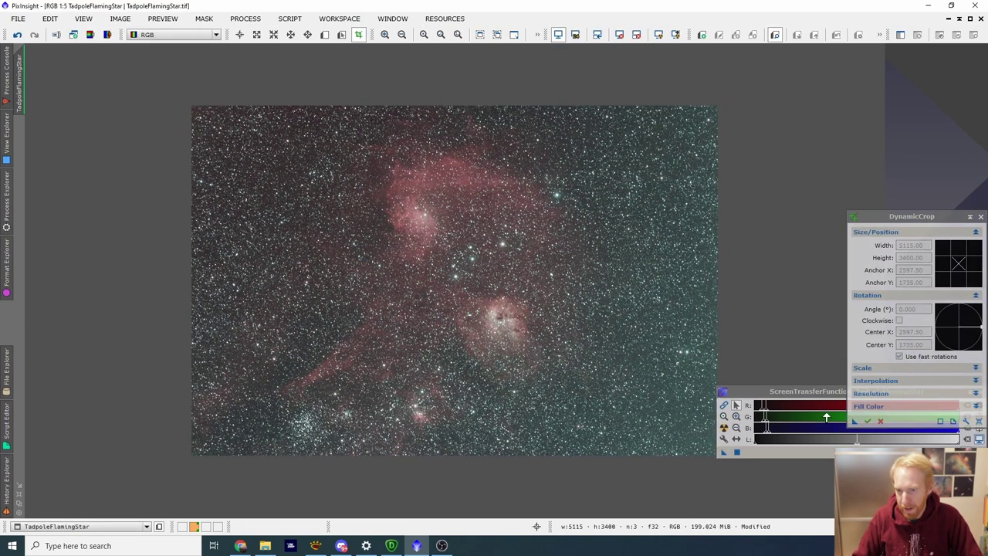
pyautogui.moveTo(768, 393); pyautogui.dragTo(802, 413)
pyautogui.moveTo(945, 216); pyautogui.dragTo(836, 183)
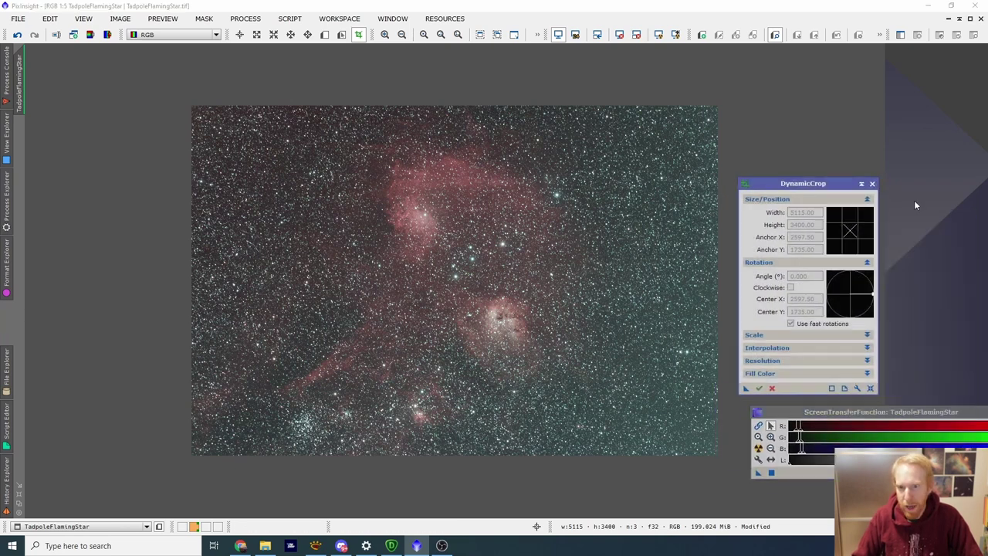
pyautogui.click(872, 184)
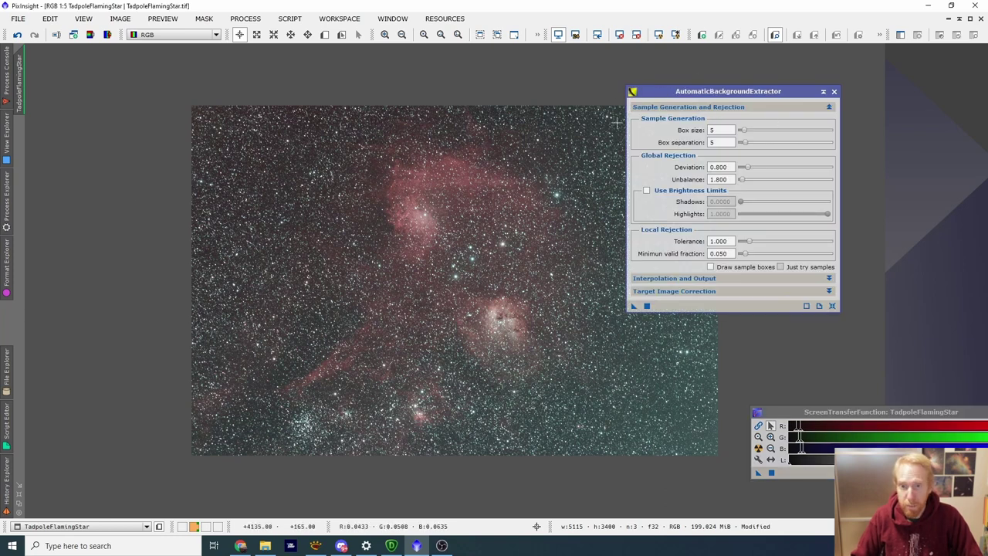
# - Set the interpolation function degree to 1 in AutomaticBackgroundExtractor
pyautogui.click(5, 199)
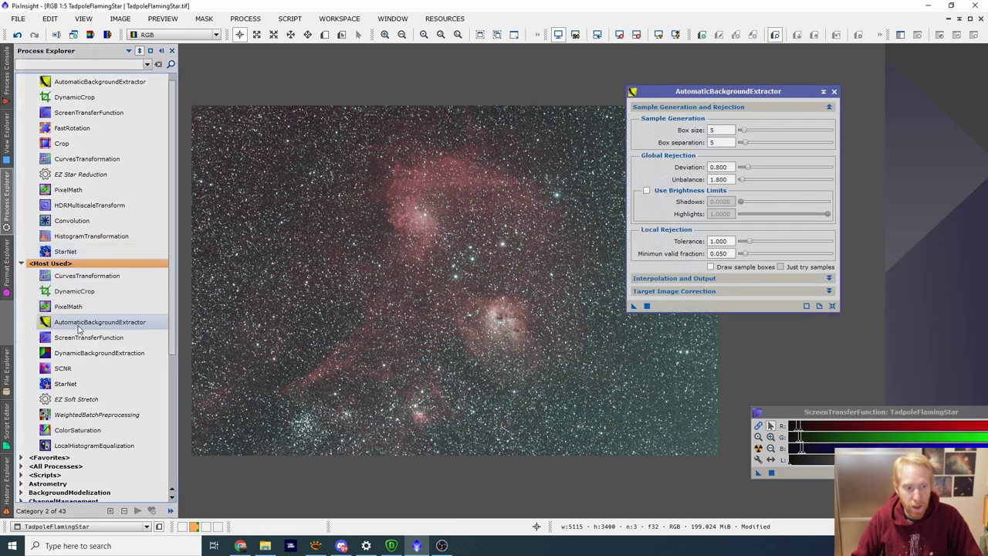
pyautogui.click(700, 278)
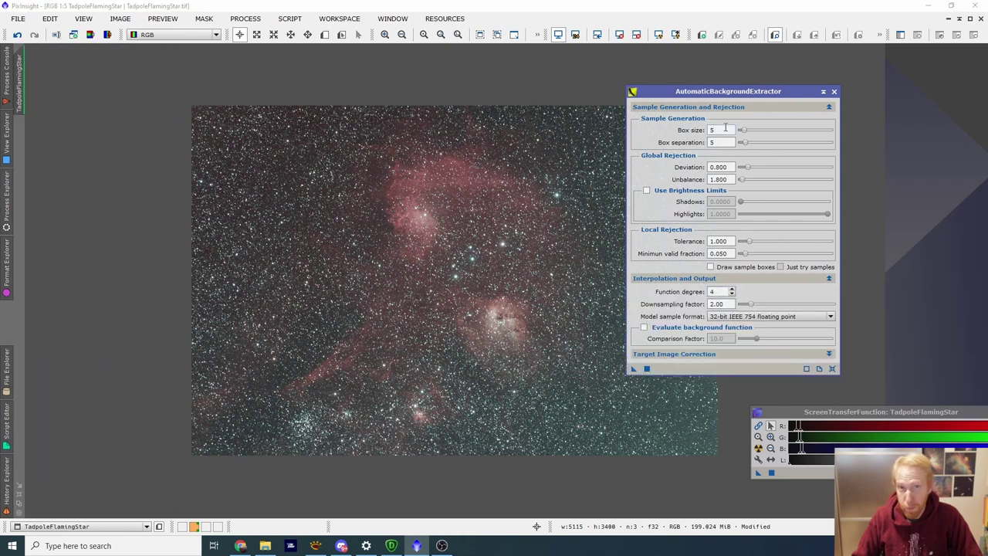
pyautogui.moveTo(694, 93); pyautogui.dragTo(817, 75)
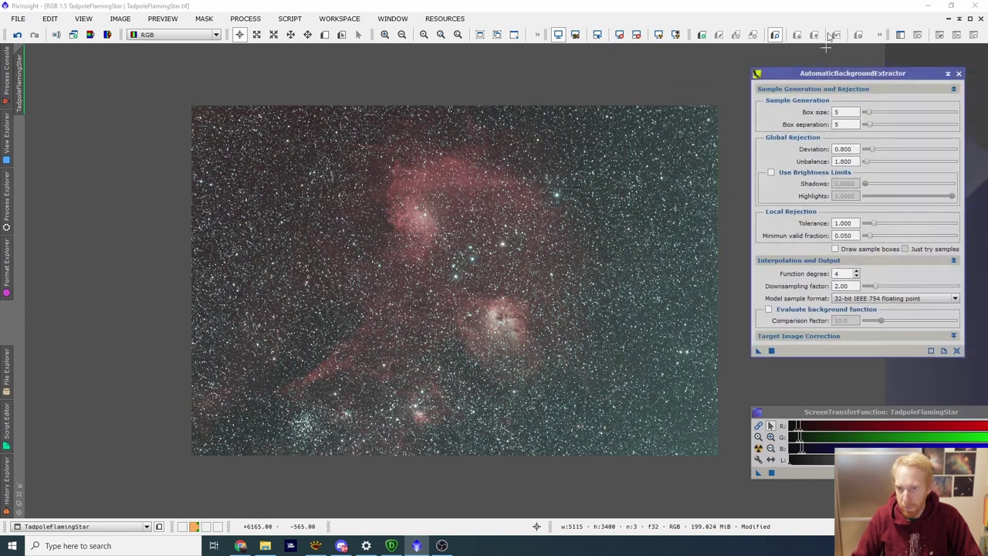
pyautogui.click(843, 274)
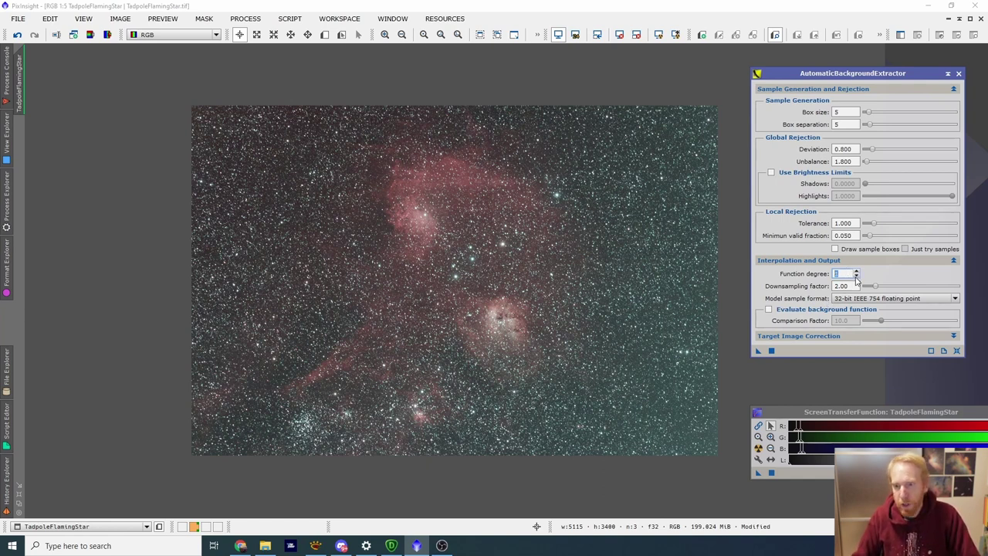
# - Set the target image correction to Subtraction, discarding the background model and replacing the target image
pyautogui.click(790, 336)
pyautogui.click(850, 349)
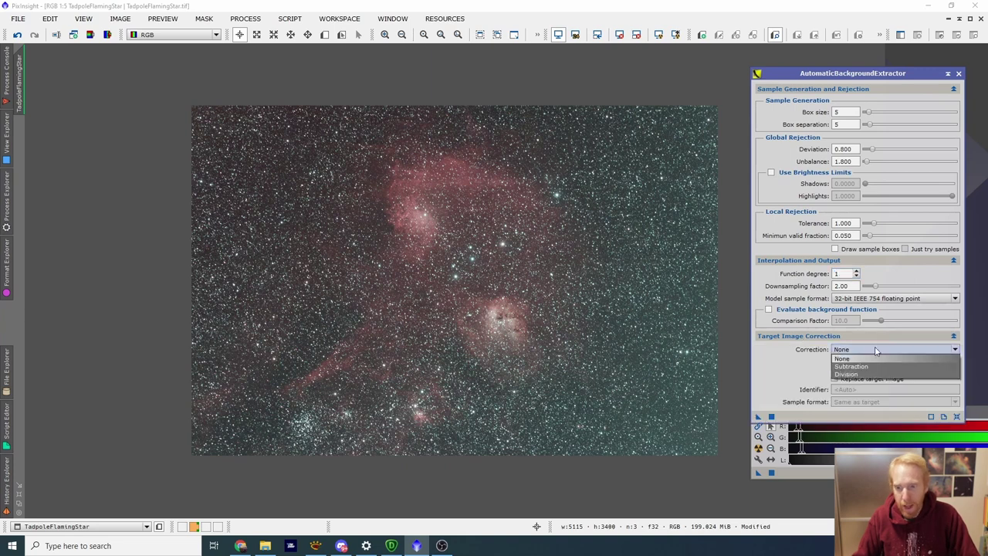
pyautogui.click(850, 366)
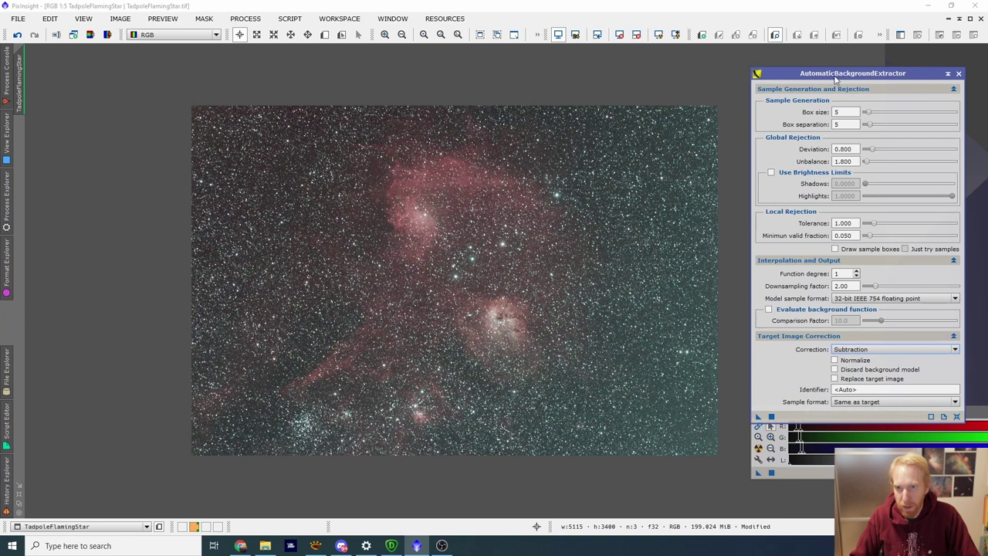
pyautogui.moveTo(836, 75); pyautogui.dragTo(820, 56)
pyautogui.click(844, 351)
pyautogui.click(836, 360)
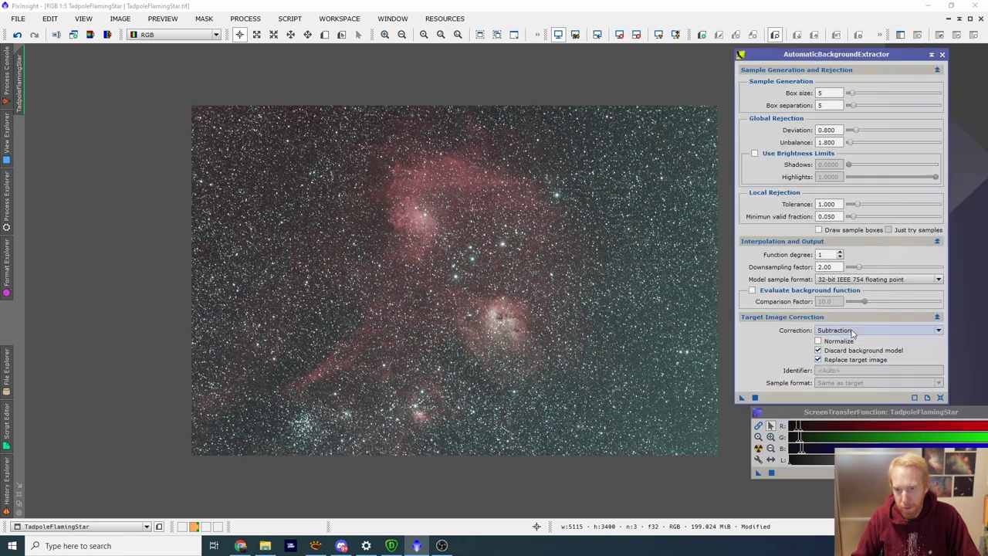
# - Apply the background extraction to the TadpoleFlamingStar image, auto-stretch its display again and close the extractor
pyautogui.moveTo(742, 398); pyautogui.dragTo(505, 275)
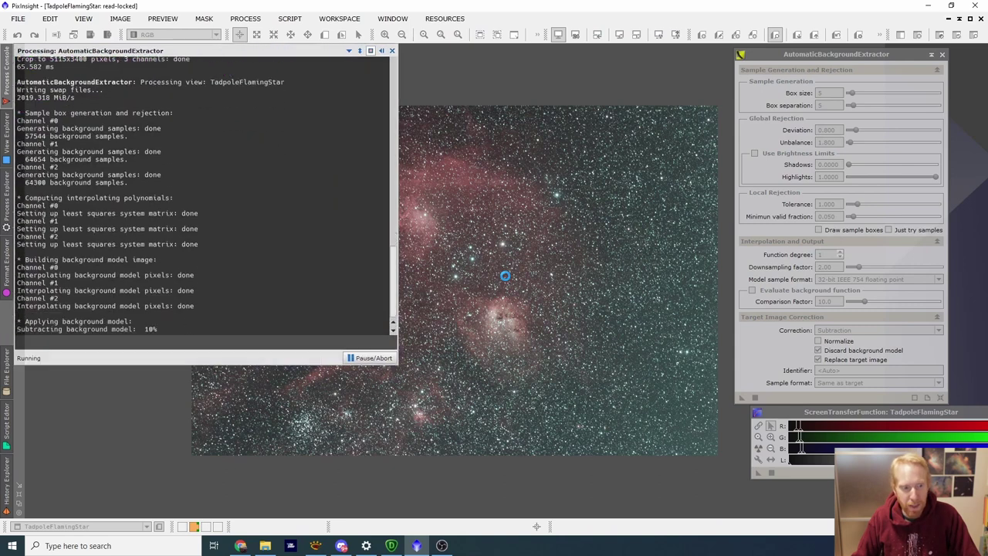
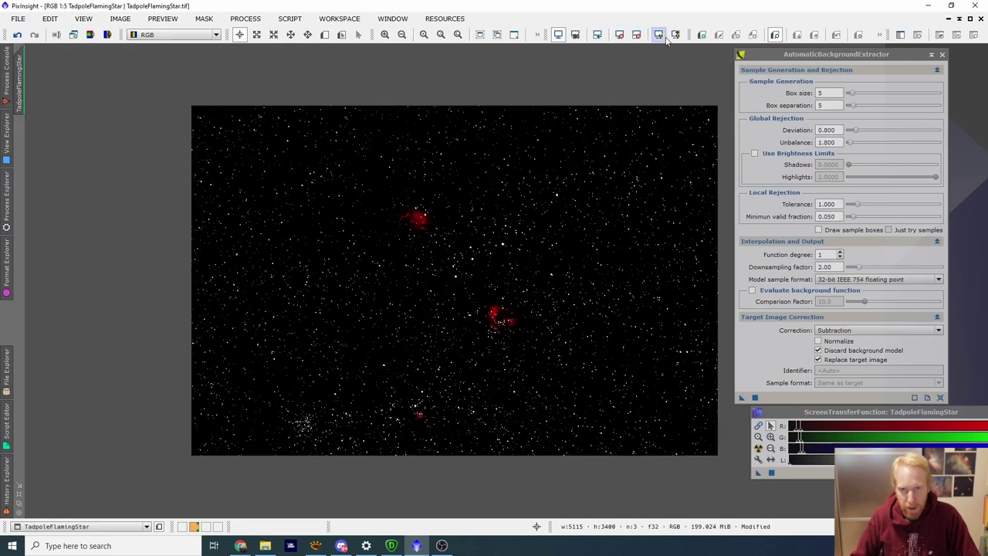
pyautogui.click(662, 35)
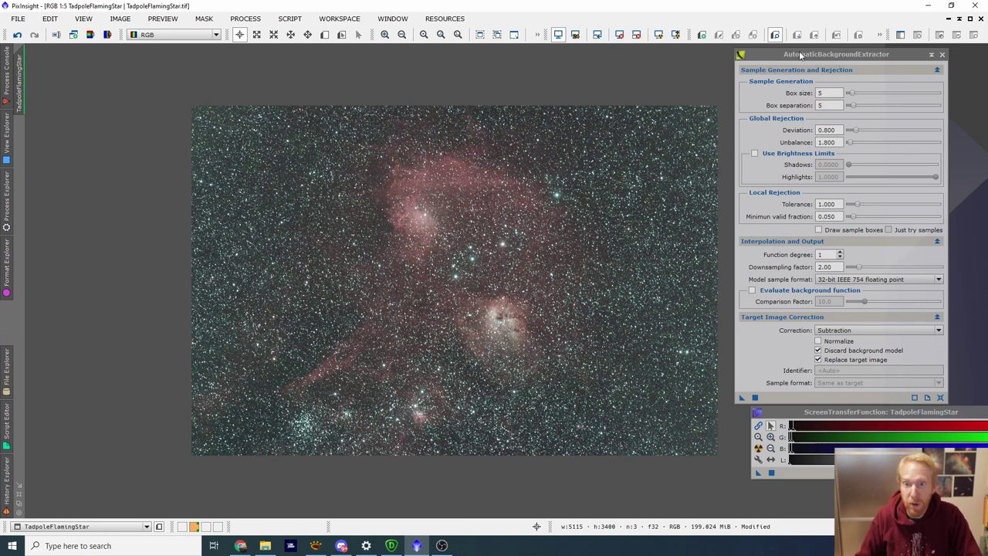
pyautogui.click(942, 55)
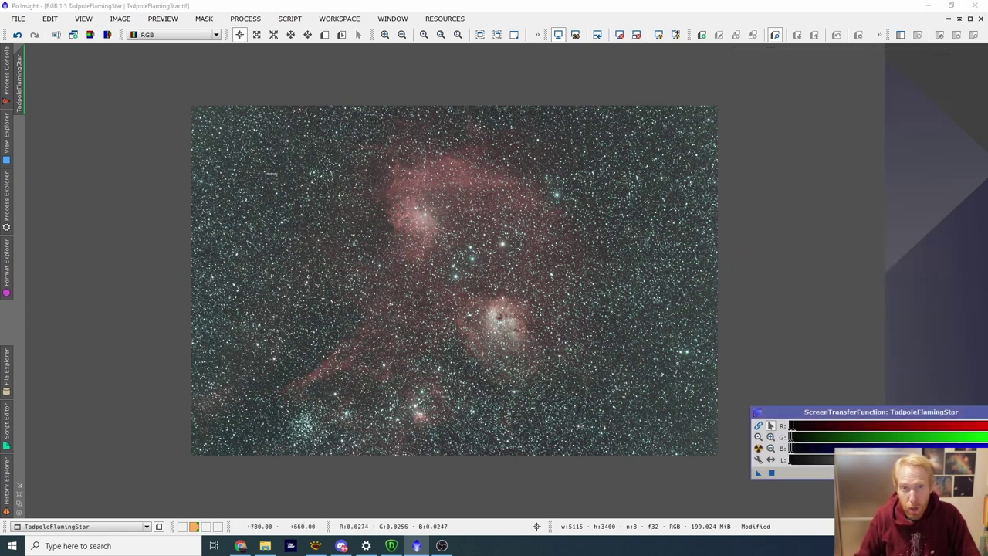
pyautogui.click(290, 20)
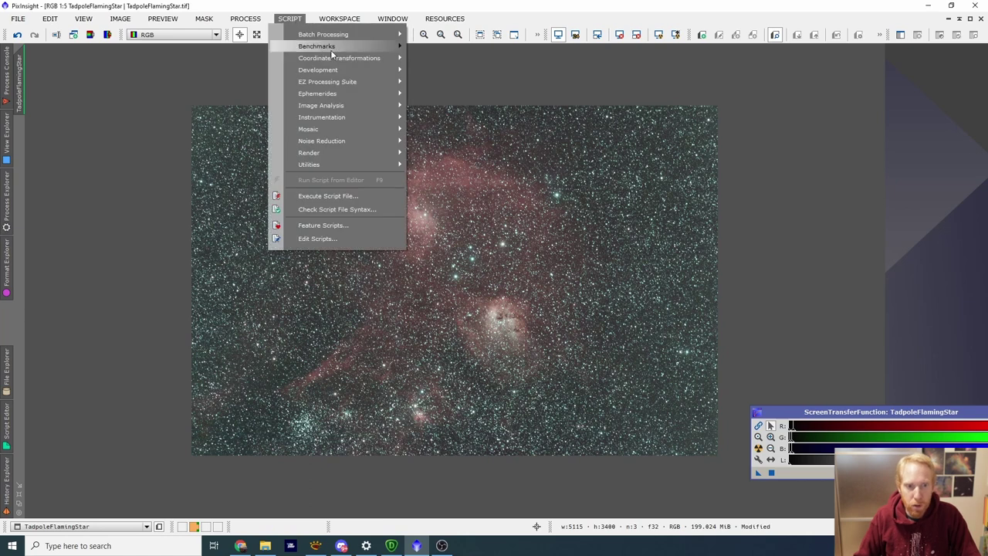
pyautogui.moveTo(317, 87)
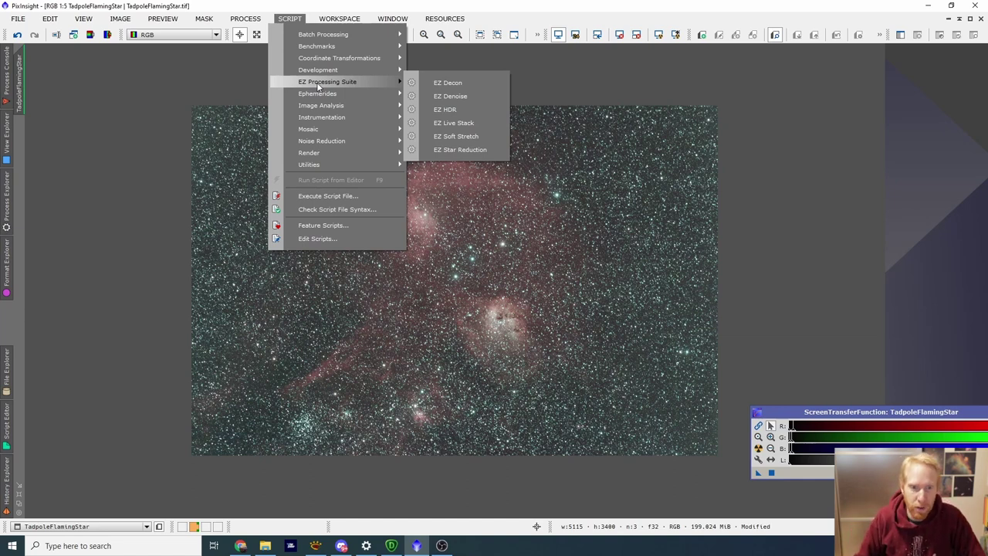
pyautogui.click(450, 84)
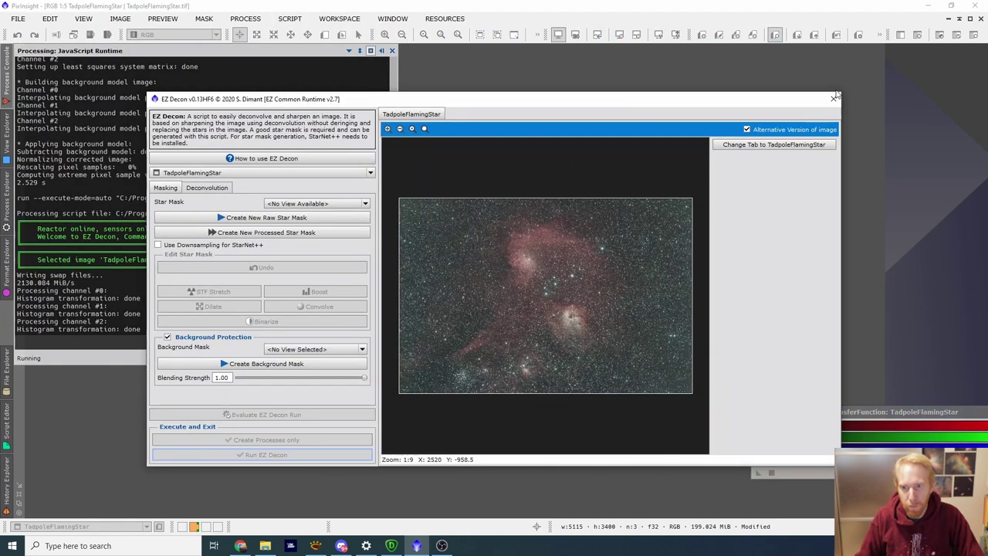
pyautogui.click(834, 98)
# - Define one preview around the core of the upper nebula and another around the core of the lower nebula
pyautogui.moveTo(386, 203); pyautogui.dragTo(438, 240)
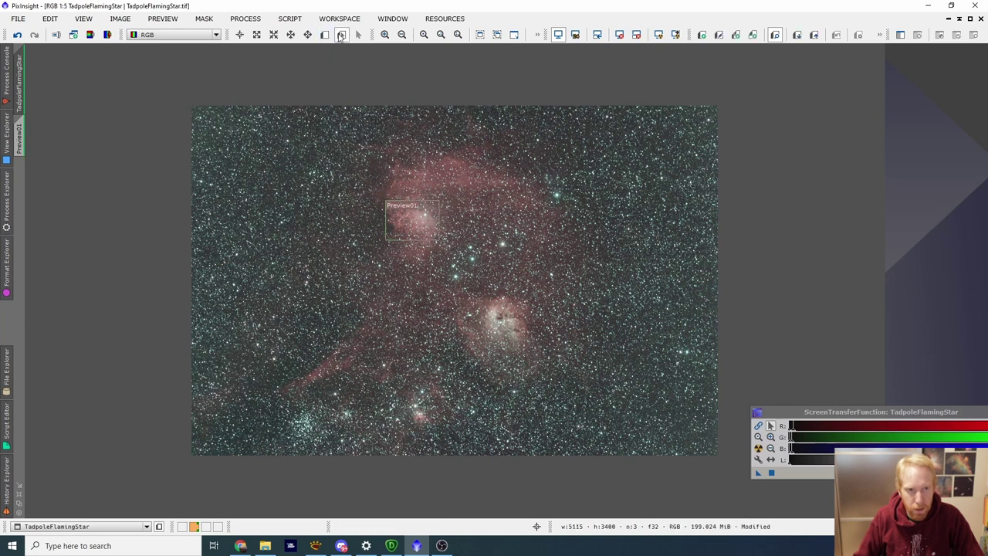
pyautogui.click(324, 34)
pyautogui.moveTo(476, 298); pyautogui.dragTo(526, 341)
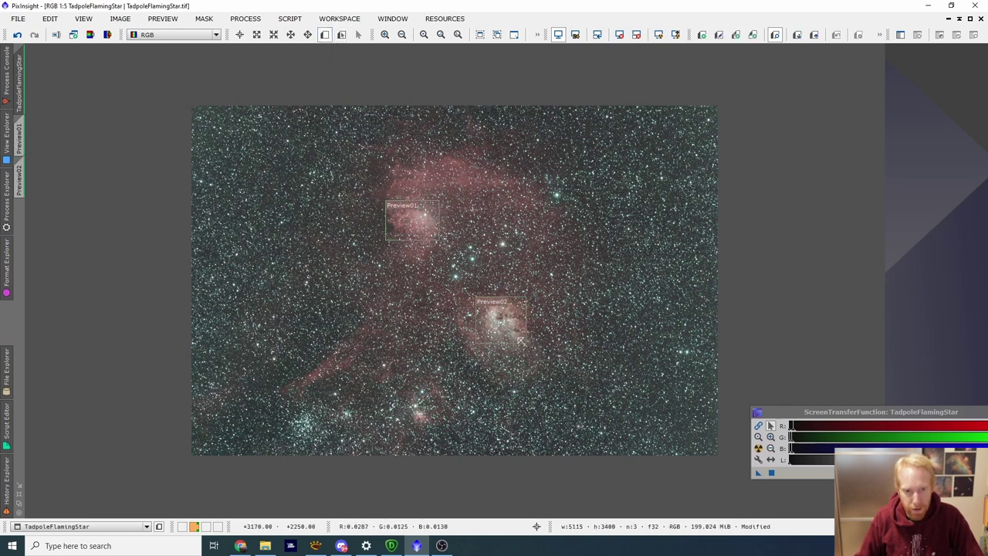
# - Run the EZ Decon script on the TadpoleFlamingStar image and create a new processed star mask
pyautogui.click(290, 19)
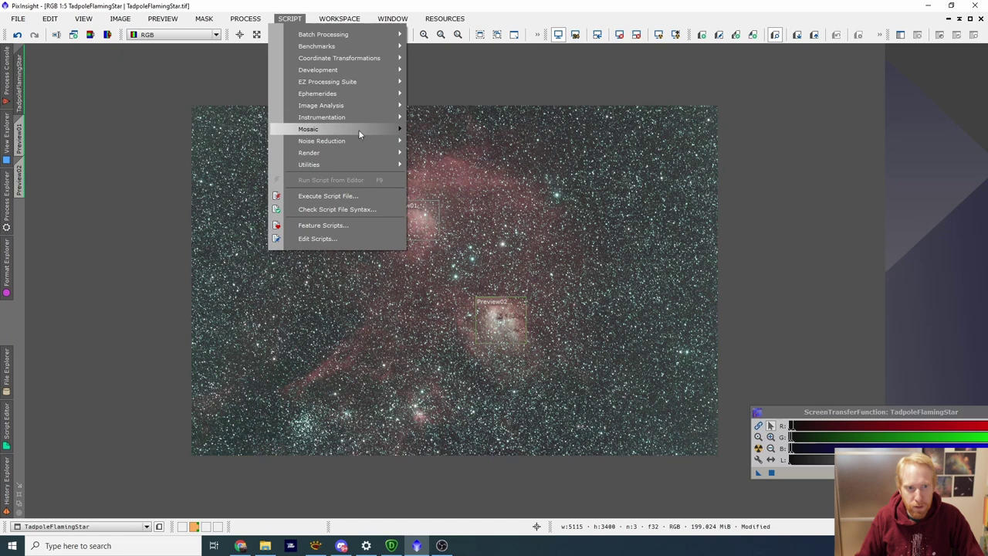
pyautogui.click(446, 82)
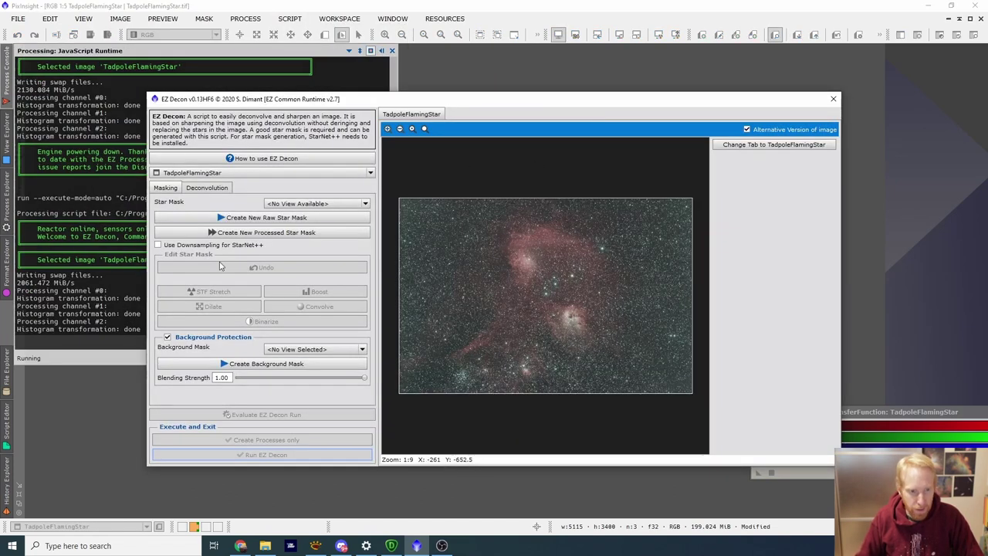
pyautogui.click(263, 233)
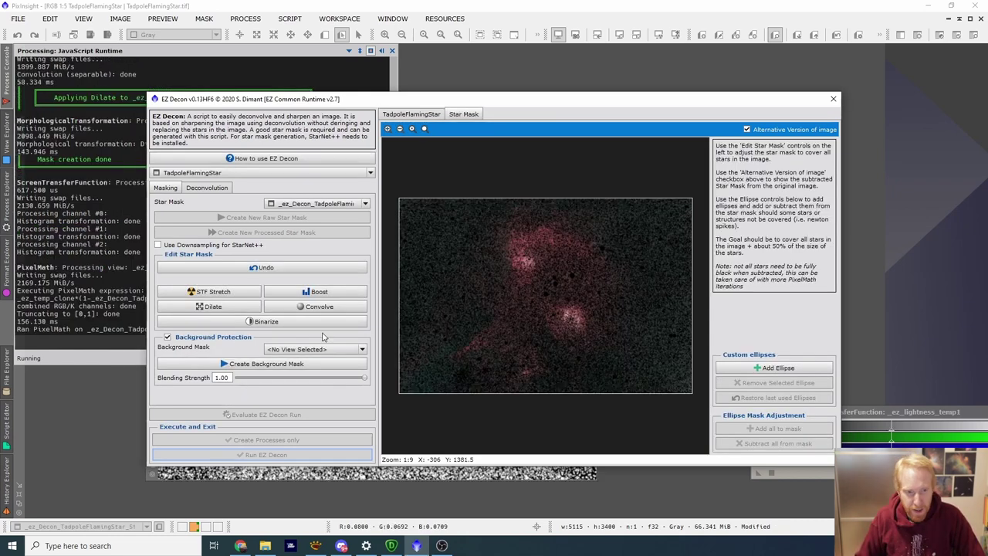
# - Create a background mask for TadpoleFlamingStar in EZ Decon and generate the PSF with 50 max PSF stars and sensitivity 1.00
pyautogui.click(235, 370)
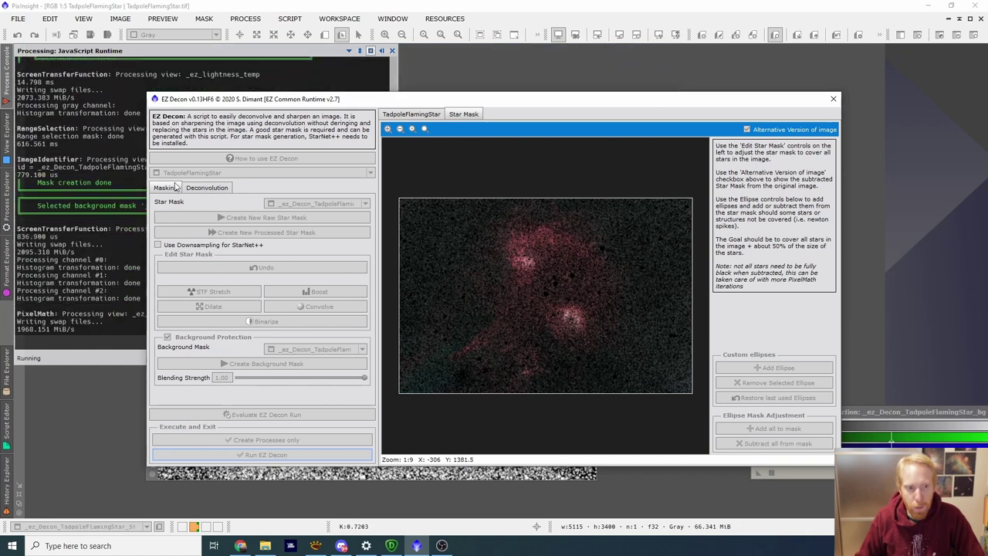
pyautogui.click(209, 188)
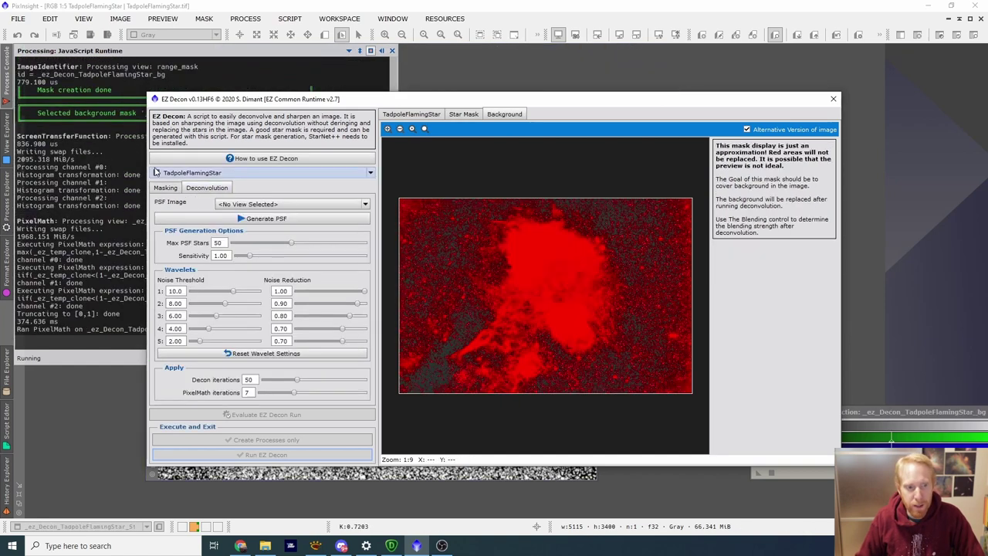
pyautogui.click(229, 221)
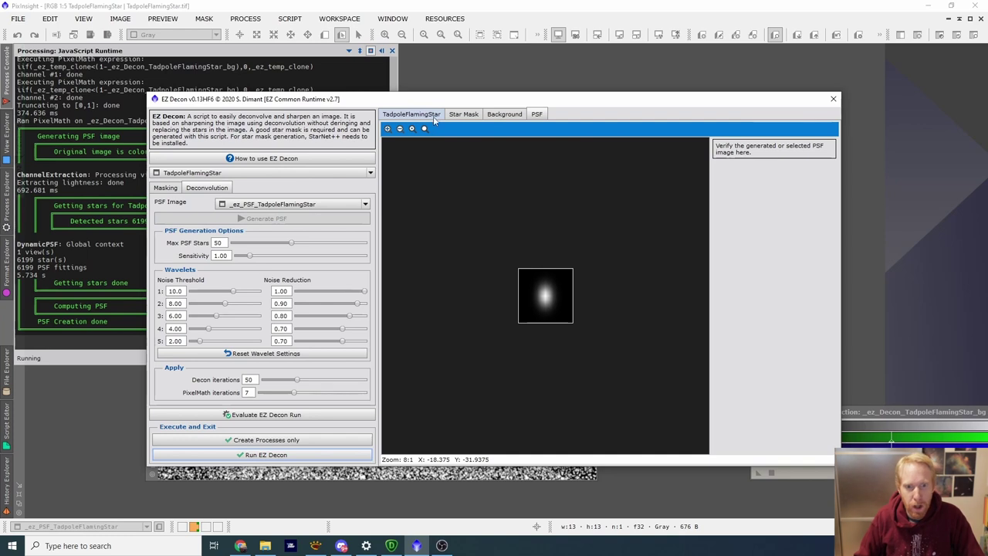
# - Evaluate an EZ Decon run on Preview02 with 50 decon iterations and 7 PixelMath iterations
pyautogui.click(232, 173)
pyautogui.click(243, 208)
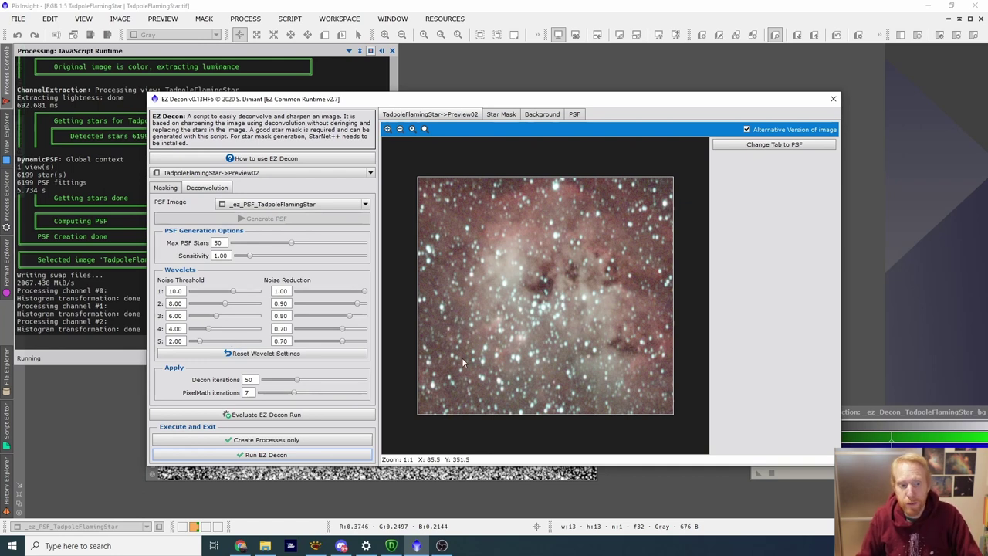
pyautogui.click(233, 417)
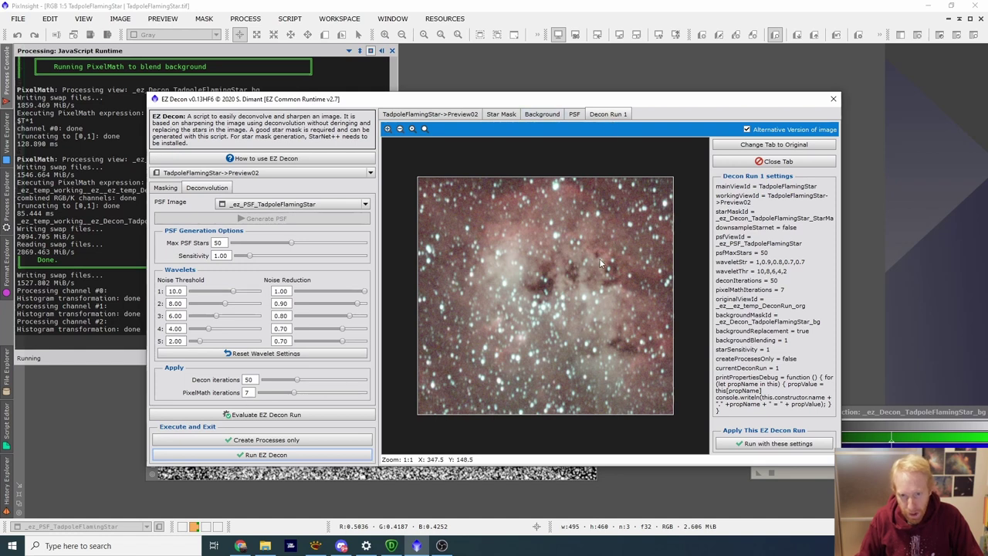
# - Compare the original Preview02 repeatedly with the Decon Run 1 result to judge the sharpening of the nebula core and stars
pyautogui.click(405, 115)
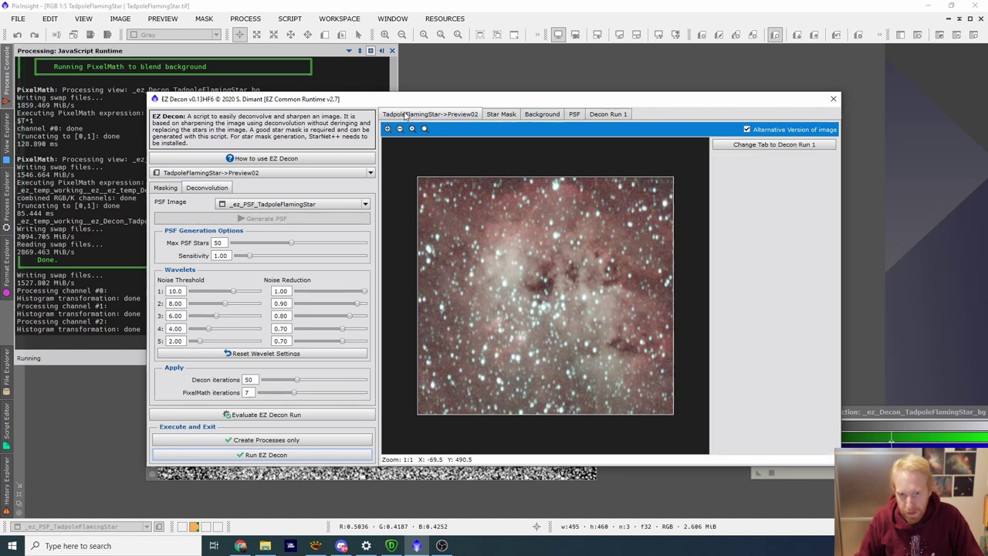
pyautogui.click(609, 115)
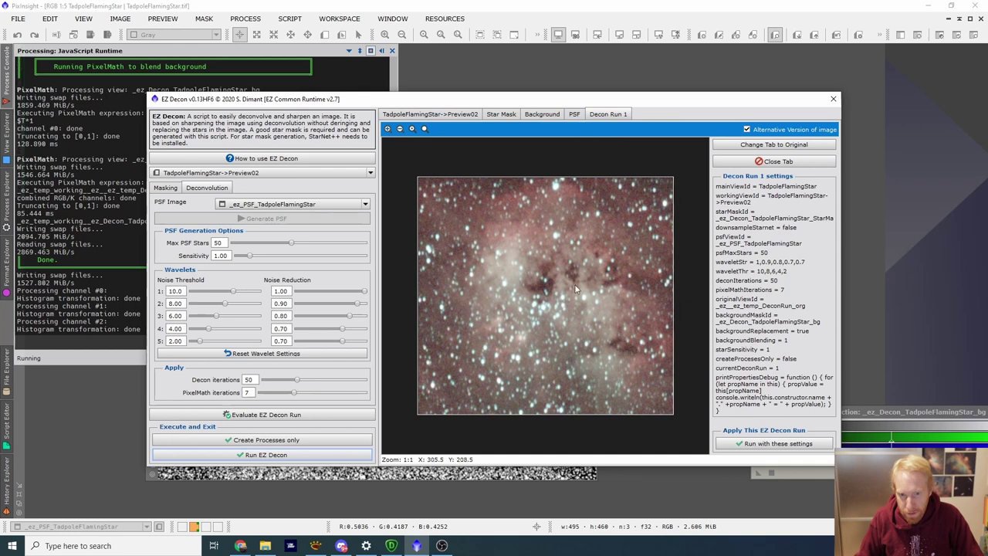
pyautogui.click(395, 116)
pyautogui.click(614, 117)
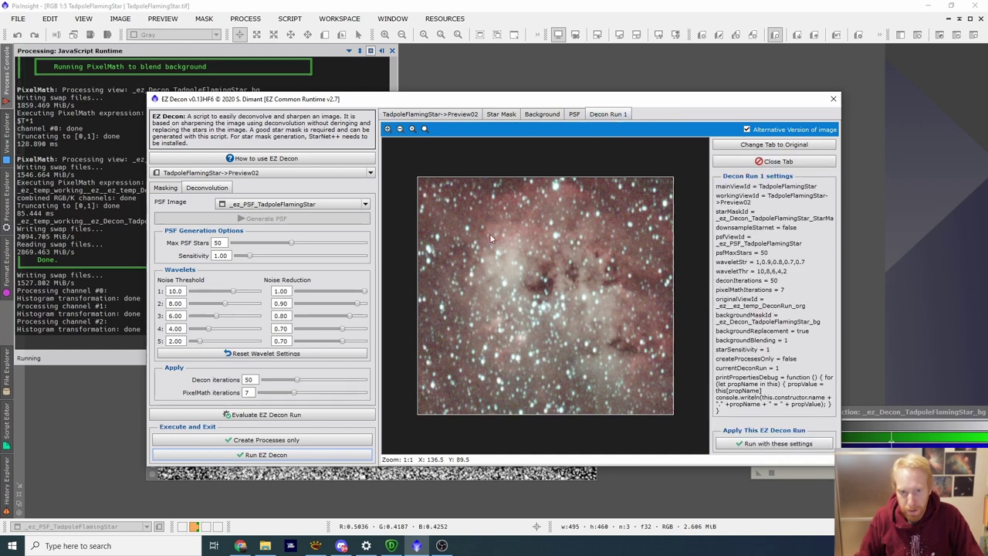
pyautogui.click(413, 116)
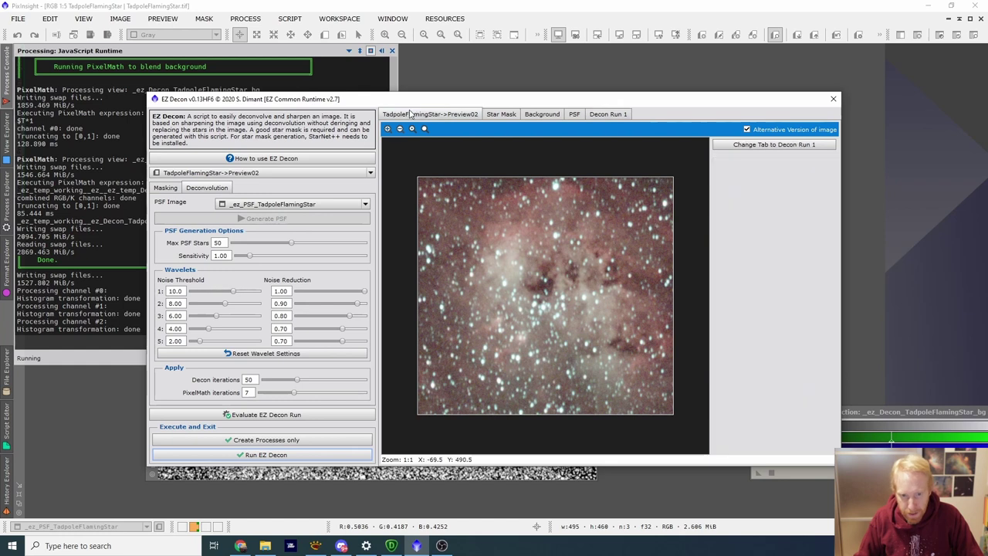
pyautogui.click(614, 117)
pyautogui.click(448, 117)
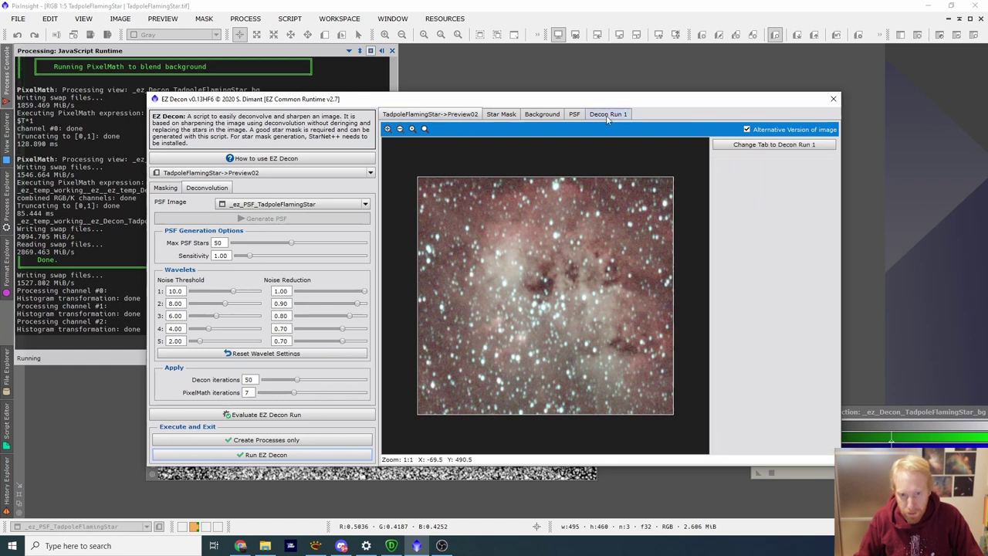
pyautogui.click(610, 120)
pyautogui.click(449, 117)
pyautogui.click(615, 118)
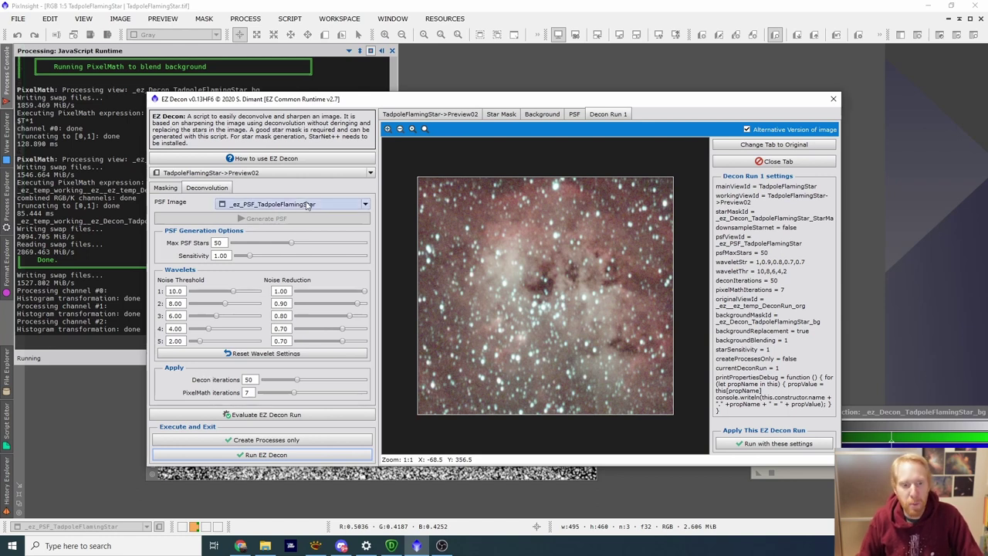
# - Run EZ Decon on the full image and move the iconized background mask and original copy clear of the picture
pyautogui.click(265, 455)
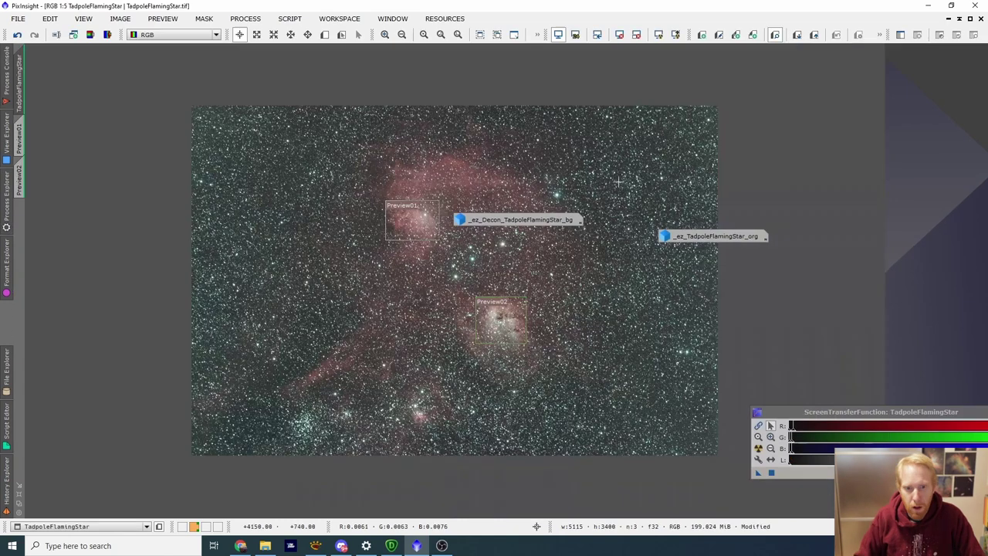
pyautogui.moveTo(535, 218); pyautogui.dragTo(834, 147)
pyautogui.moveTo(712, 244); pyautogui.dragTo(901, 186)
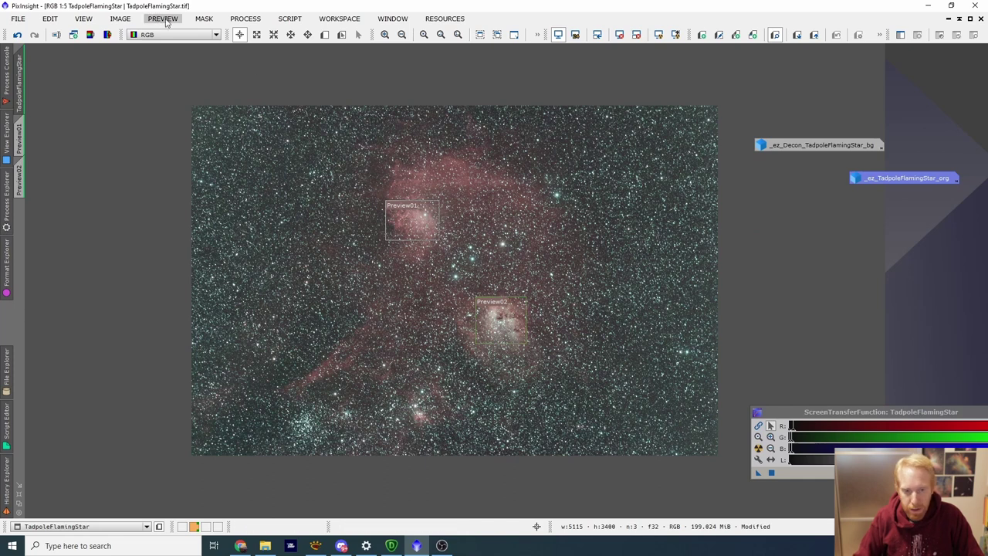
pyautogui.click(291, 20)
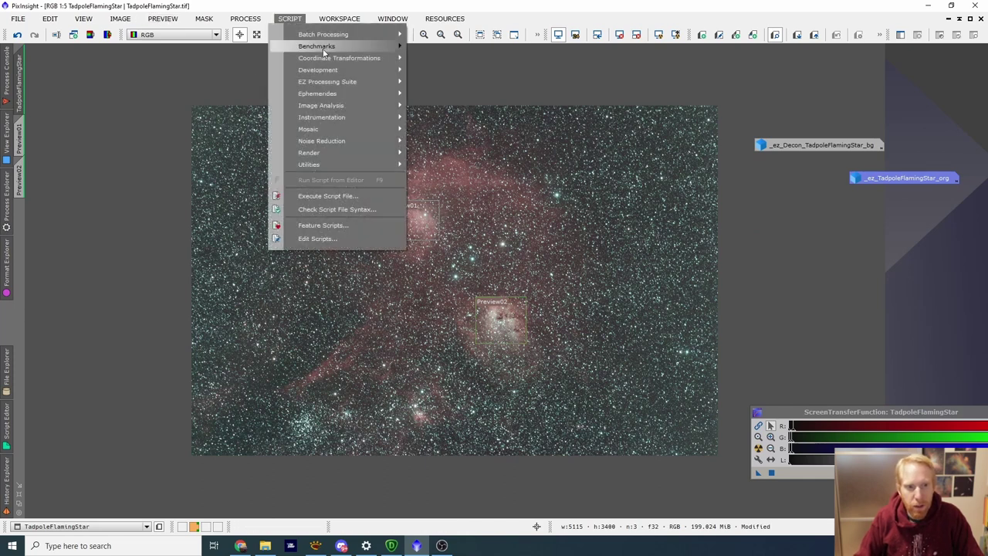
pyautogui.moveTo(352, 80)
pyautogui.click(467, 96)
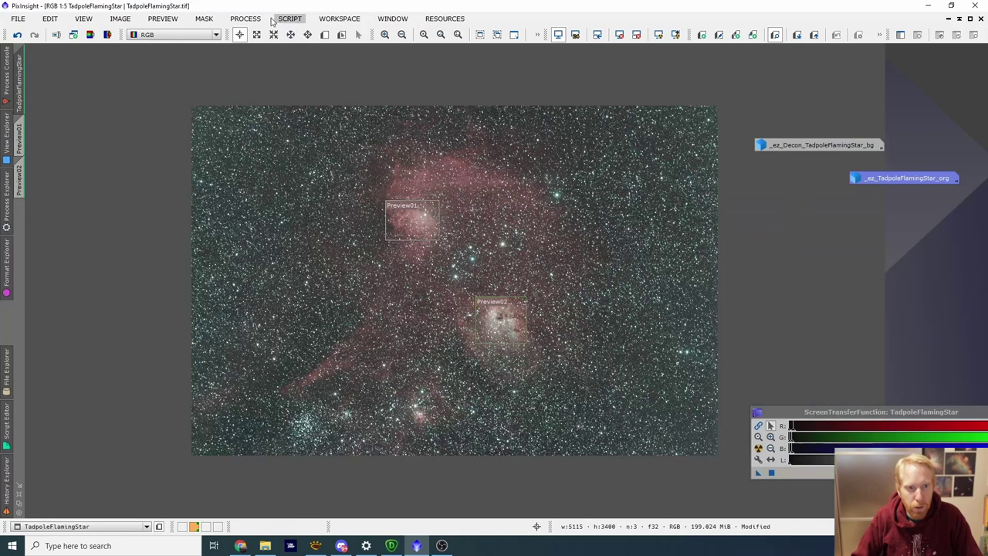
# - Stretch the TadpoleFlamingStar image with EZ Soft Stretch, using target median 0.20, expand low 0.05 and aggressiveness 5.00
pyautogui.click(289, 18)
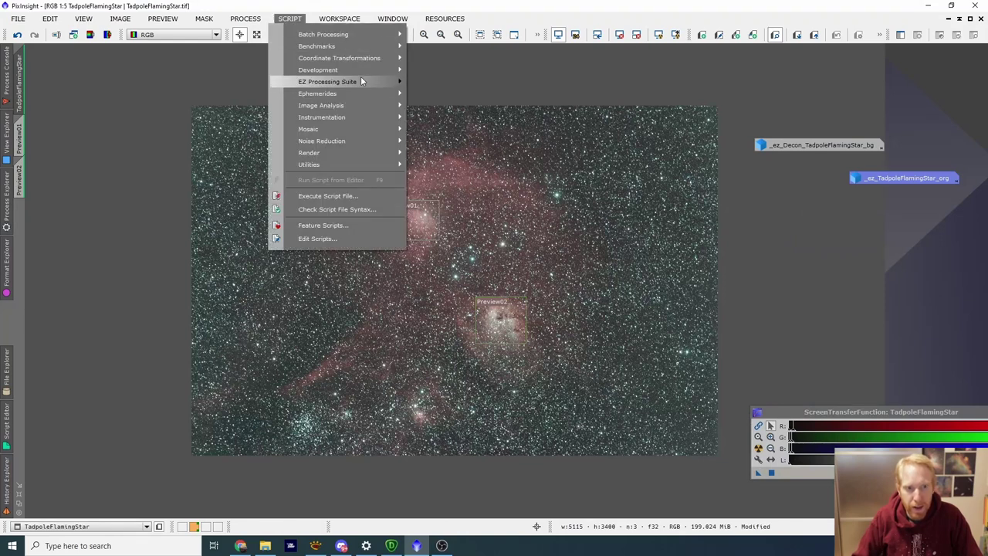
pyautogui.moveTo(364, 79)
pyautogui.click(439, 138)
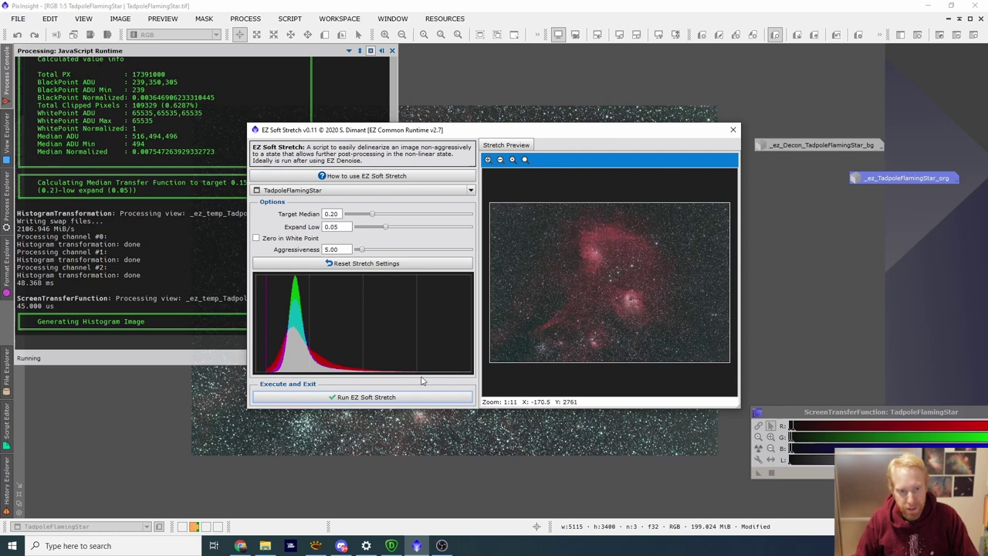
pyautogui.click(366, 397)
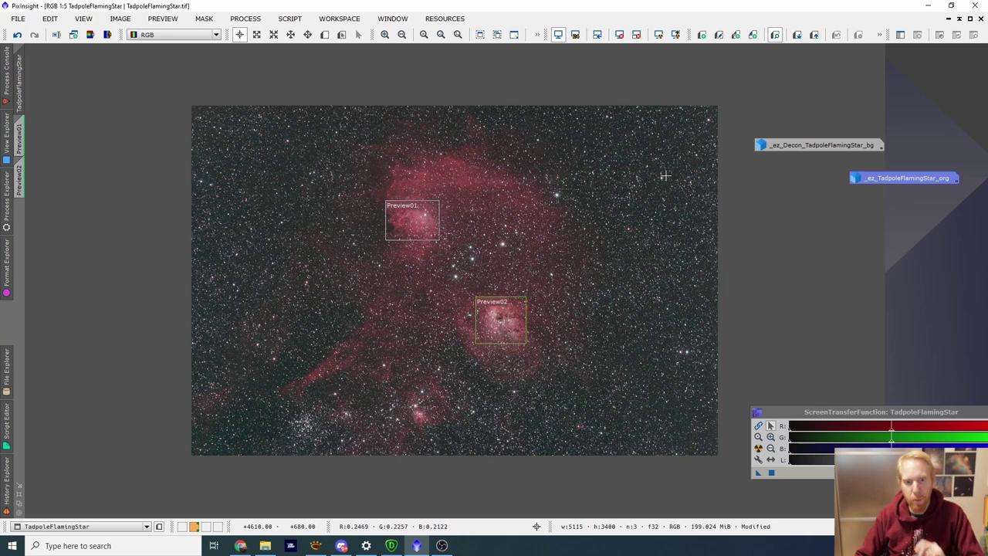
pyautogui.scroll(5, 572, 250)
pyautogui.scroll(-1, 587, 258)
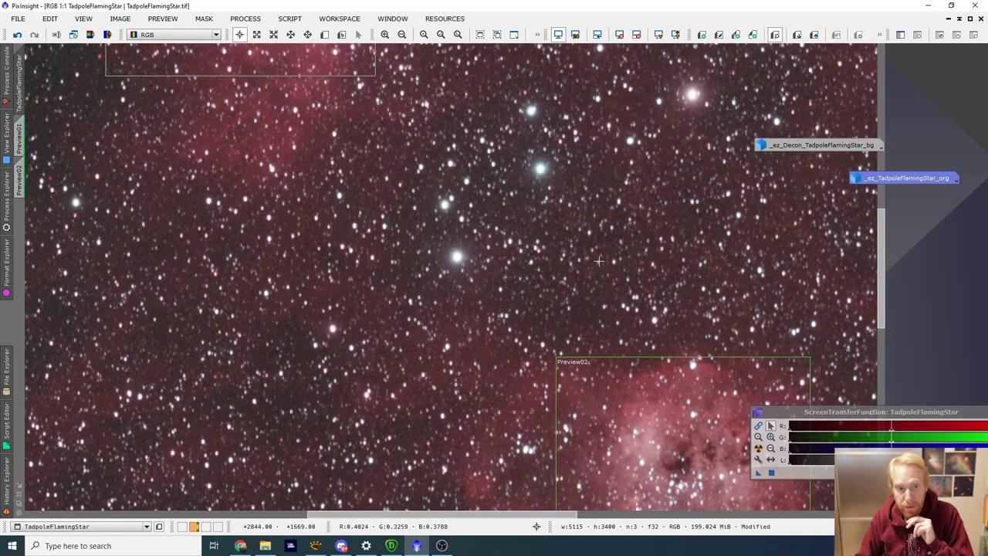
pyautogui.scroll(-2, 654, 262)
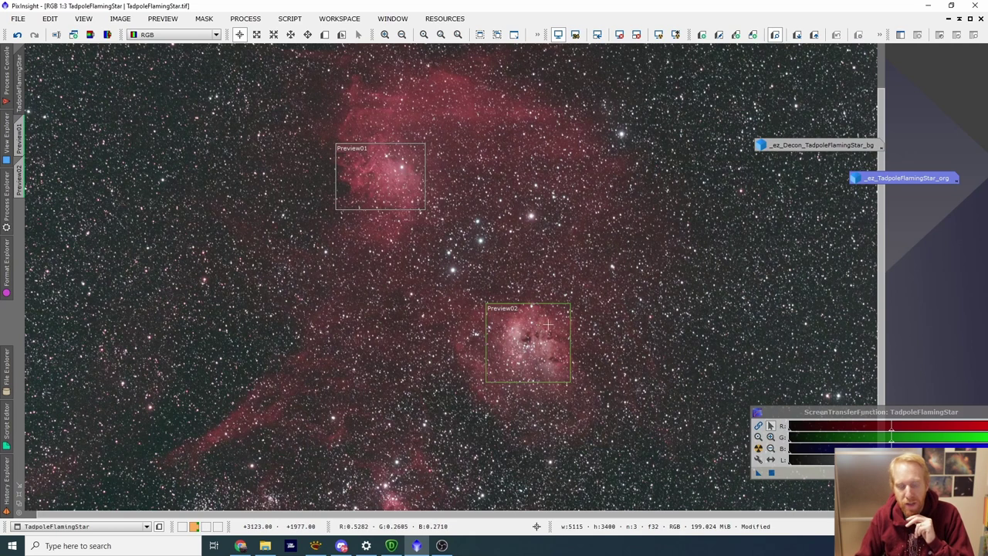
pyautogui.scroll(-2, 547, 327)
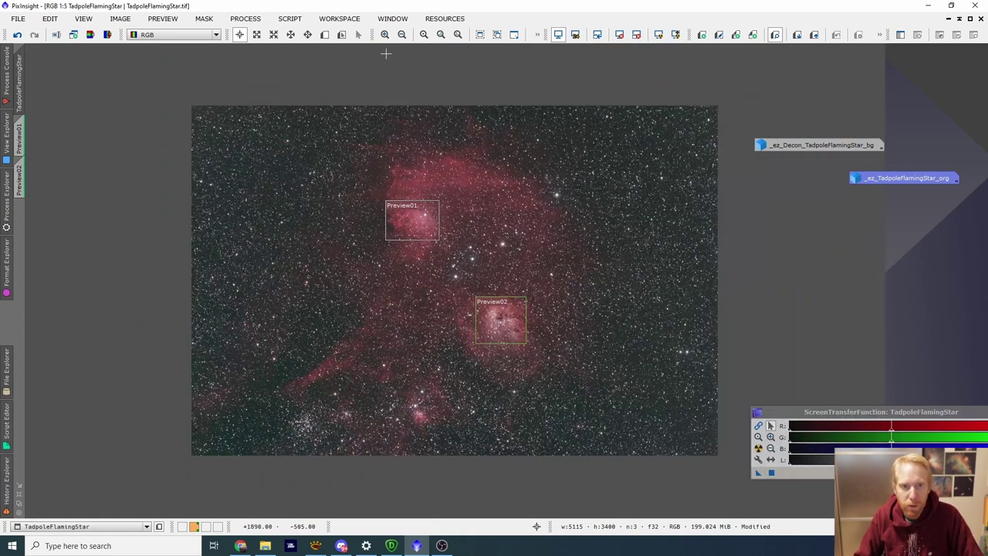
# - Split the stretched TadpoleFlamingStar image into its RGB channels and rename the red channel image to H
pyautogui.click(107, 35)
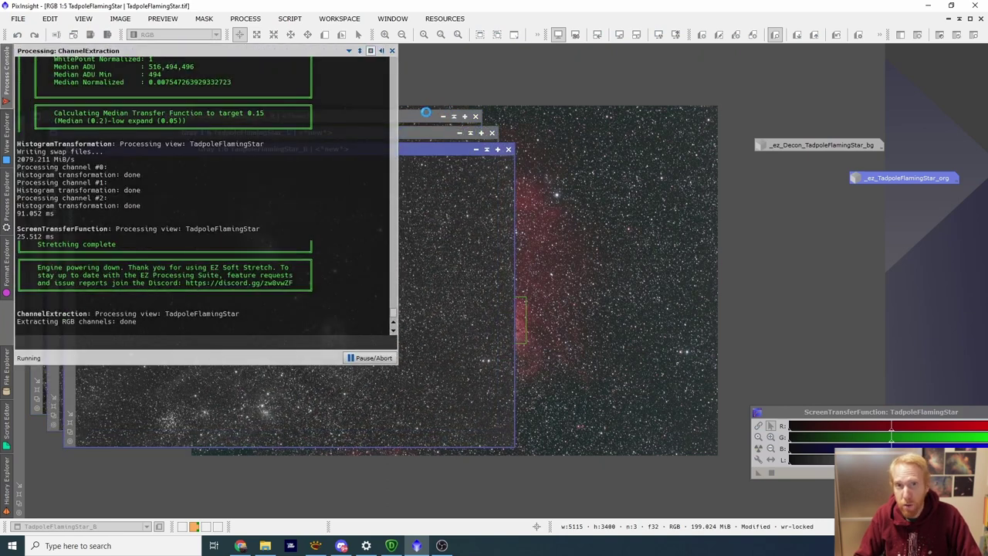
pyautogui.click(43, 151)
pyautogui.doubleClick(43, 151)
pyautogui.write('H')
pyautogui.press('Return')
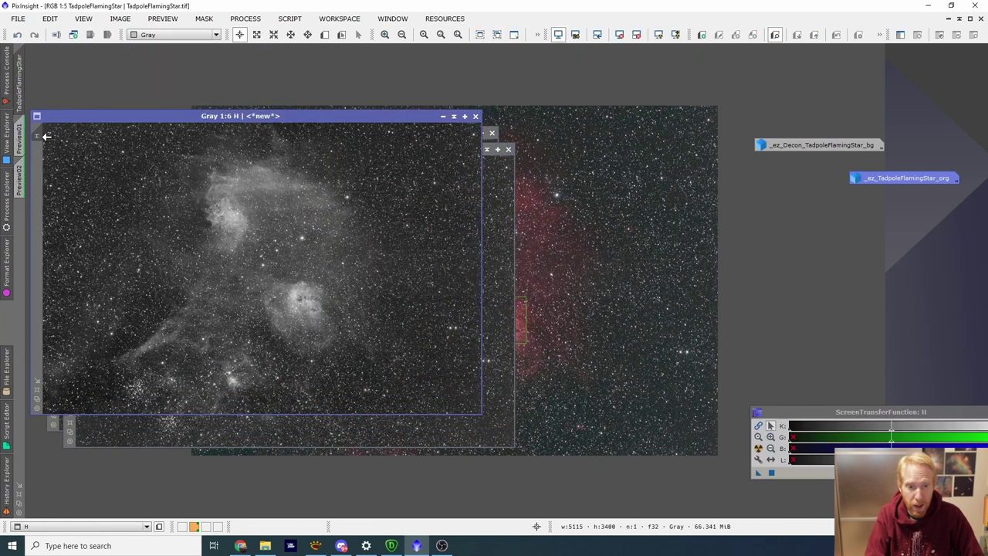
# - Spread the channel windows apart and rename the green channel image to G and the blue one to B
pyautogui.moveTo(140, 116); pyautogui.dragTo(632, 127)
pyautogui.moveTo(365, 147); pyautogui.dragTo(739, 132)
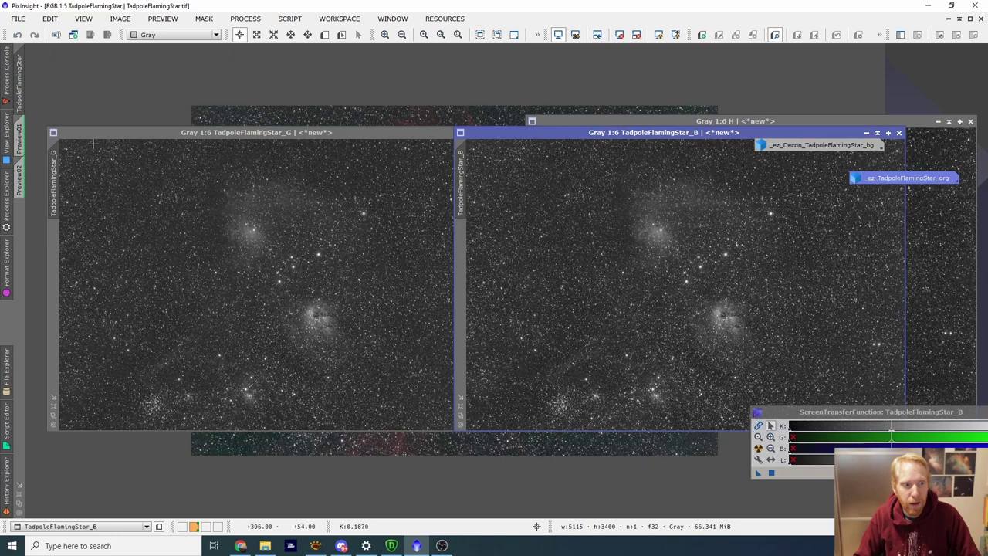
pyautogui.doubleClick(54, 171)
pyautogui.write('G')
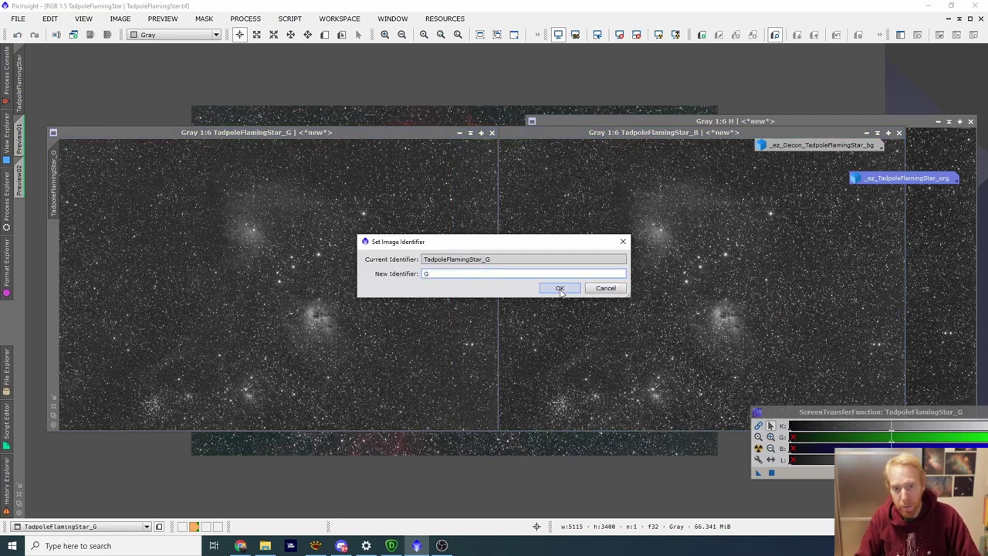
pyautogui.click(561, 290)
pyautogui.click(516, 224)
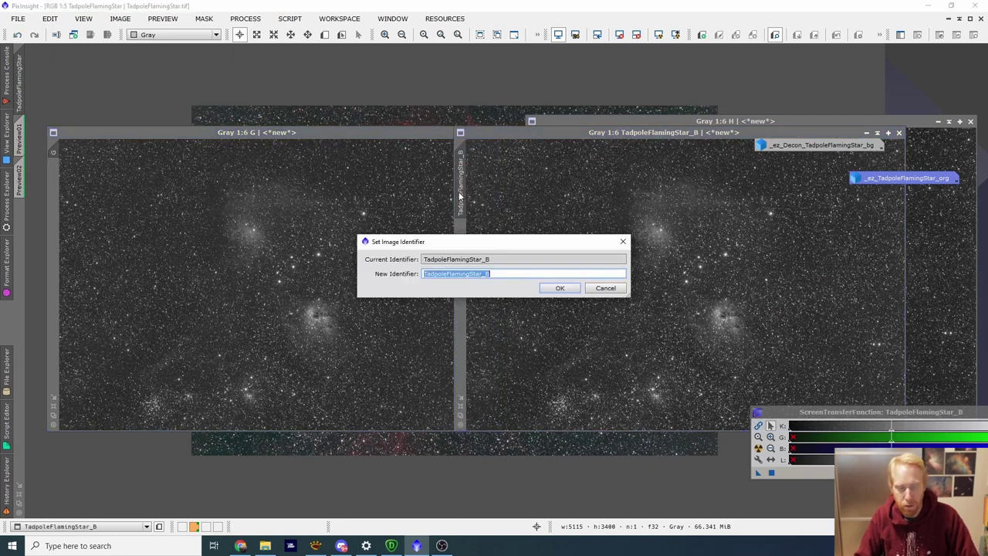
pyautogui.write('B')
pyautogui.click(560, 288)
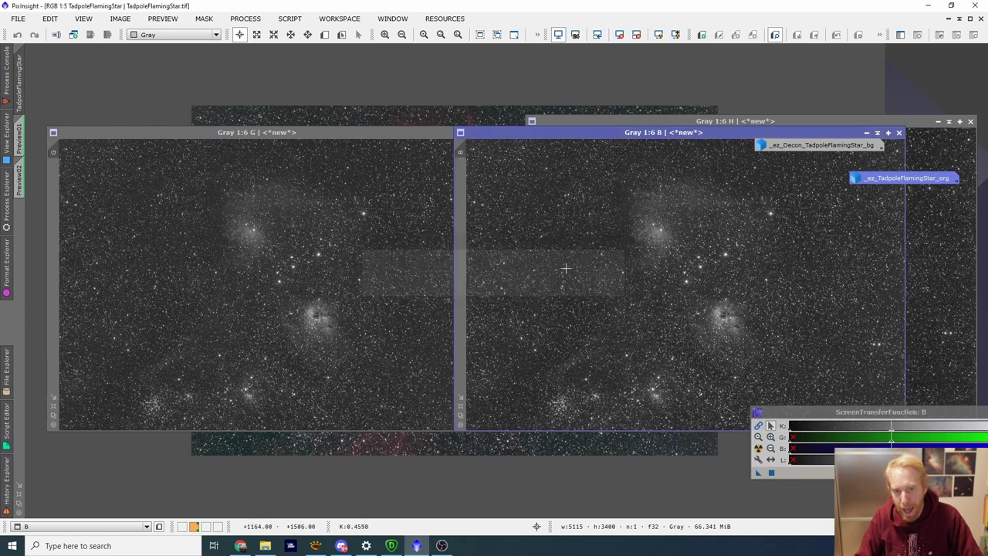
# - Combine the blue and green channels into a new image with the PixelMath expression B*1/3+G*2/3
pyautogui.moveTo(630, 133); pyautogui.dragTo(211, 187)
pyautogui.click(6, 197)
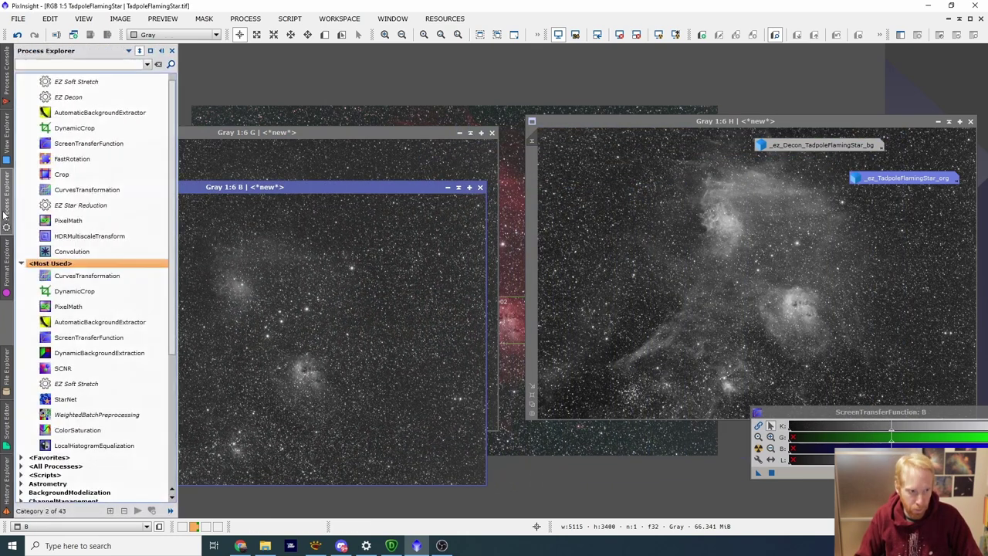
pyautogui.click(84, 222)
pyautogui.doubleClick(84, 223)
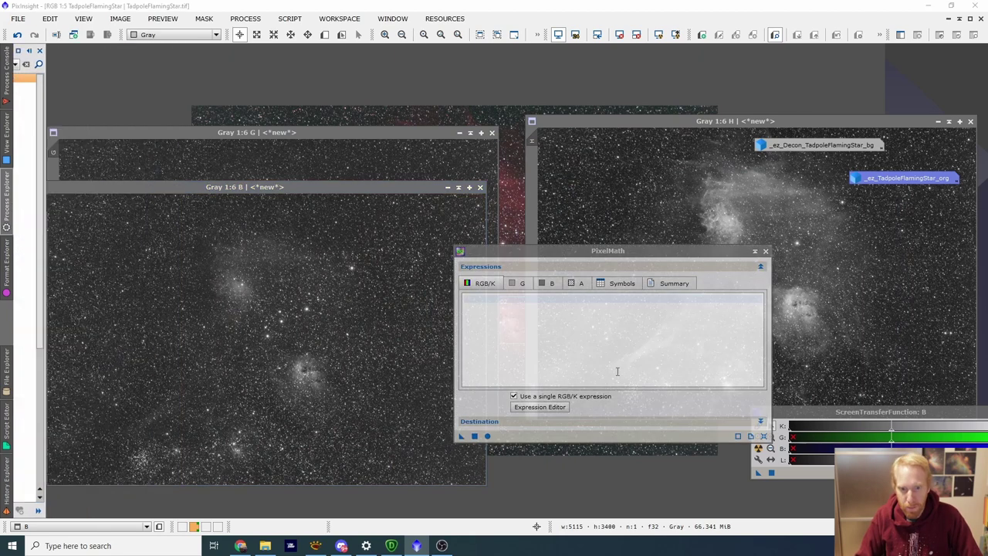
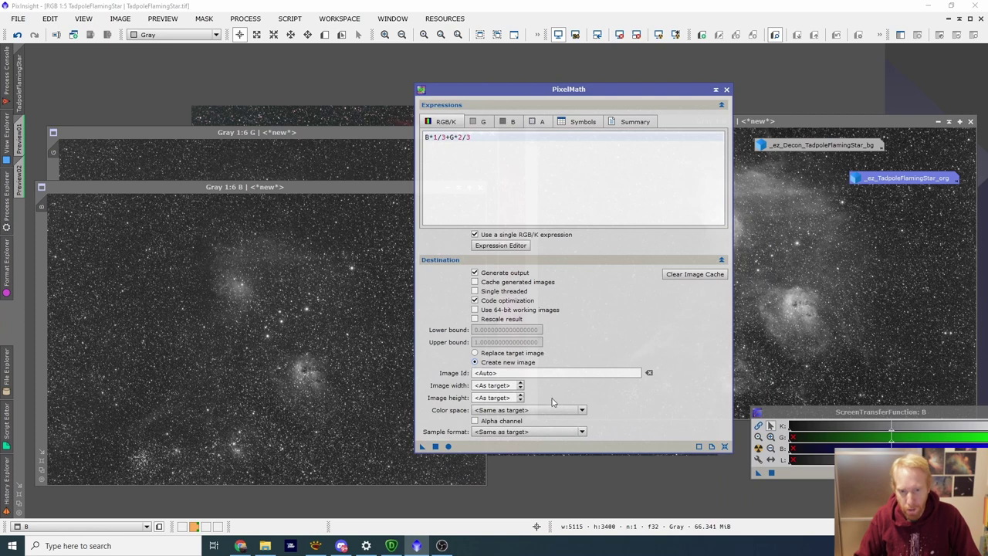
pyautogui.click(436, 447)
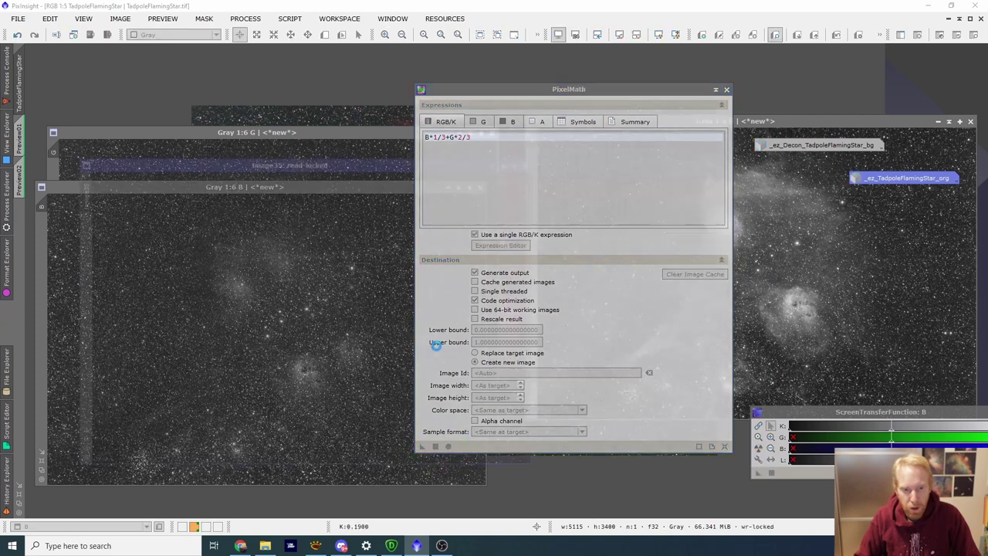
# - Rename the combined blue-green image to O
pyautogui.doubleClick(89, 200)
pyautogui.write('O')
pyautogui.press('Return')
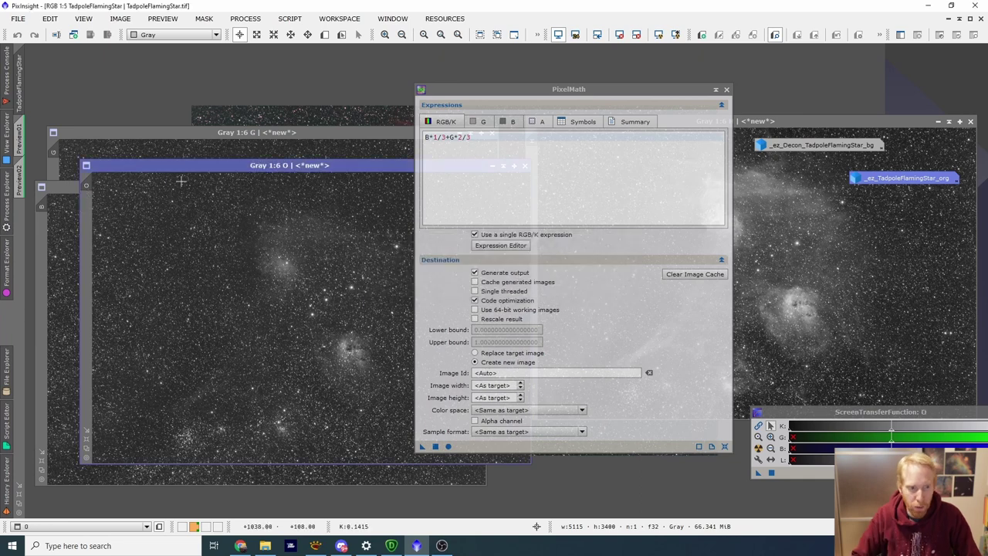
# - Iconize the G, B and TadpoleFlamingStar windows and move the O image clear of the star mask window
pyautogui.click(156, 133)
pyautogui.moveTo(157, 133); pyautogui.dragTo(120, 201)
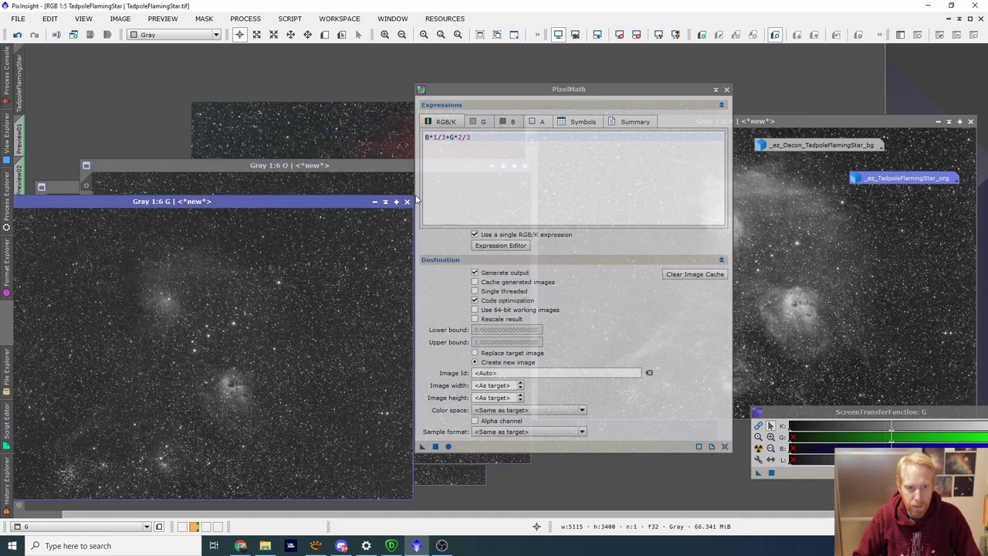
pyautogui.click(375, 202)
pyautogui.click(953, 20)
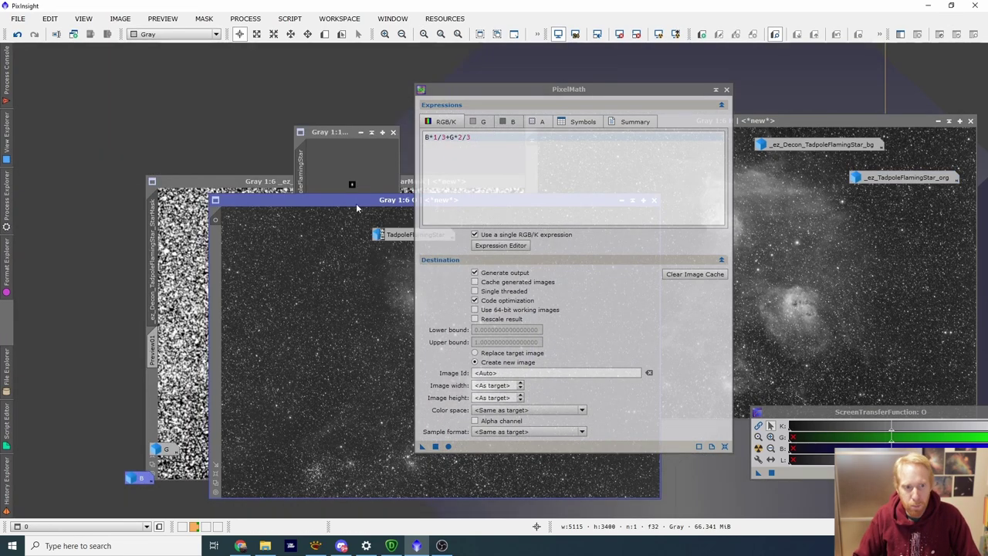
pyautogui.moveTo(336, 200); pyautogui.dragTo(210, 104)
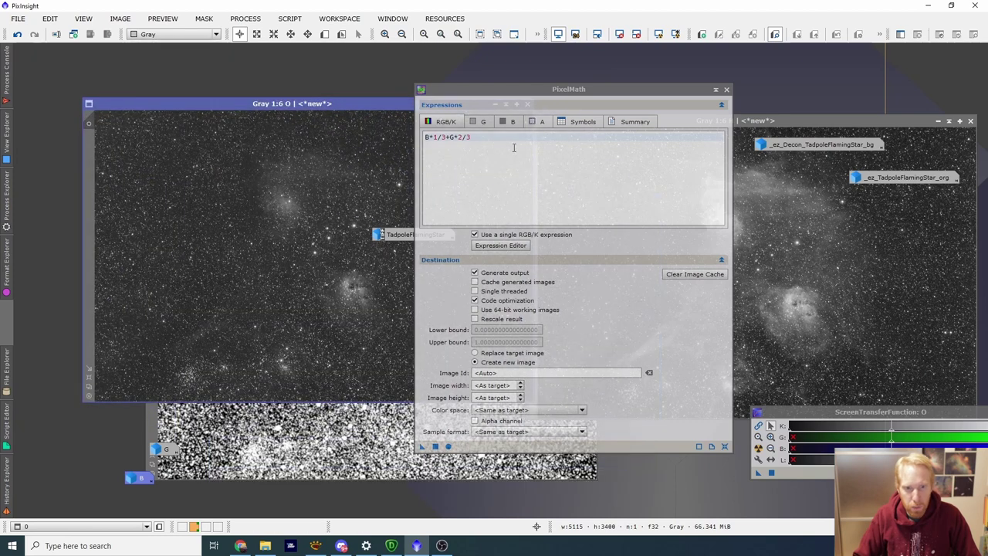
# - Set separate PixelMath channel expressions: H for red, H*0.2+O*0.8 for green and O for blue
pyautogui.click(481, 145)
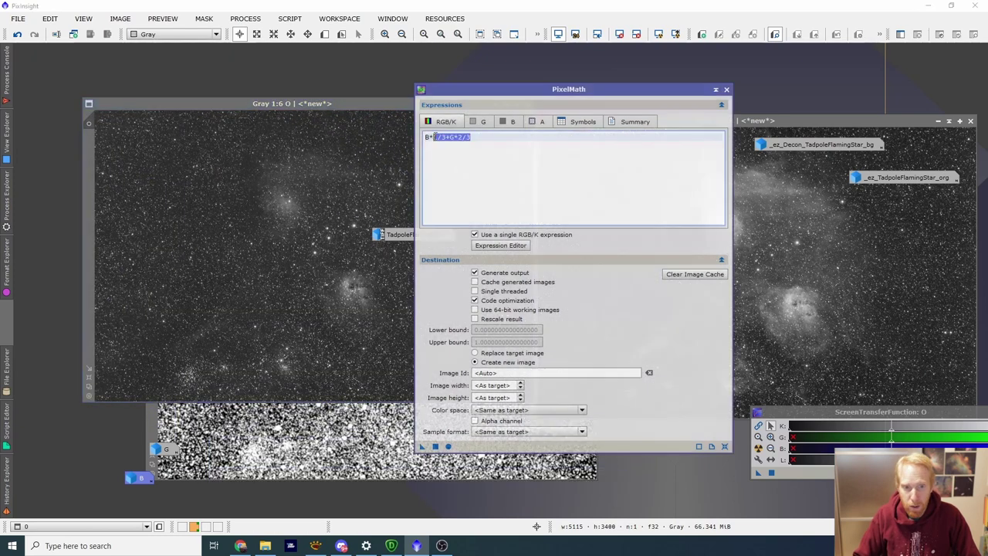
pyautogui.hotkey('ctrl', 'a')
pyautogui.write('H')
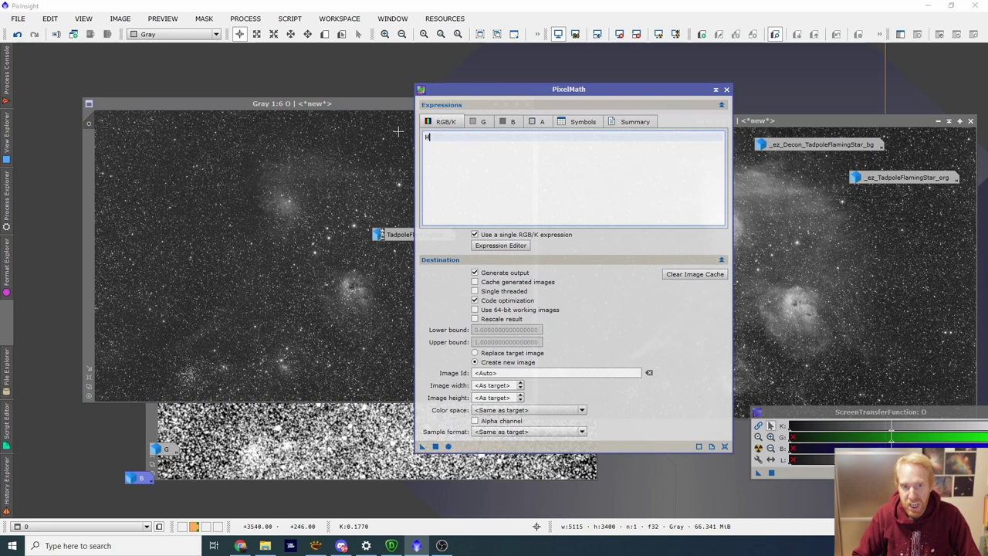
pyautogui.click(519, 235)
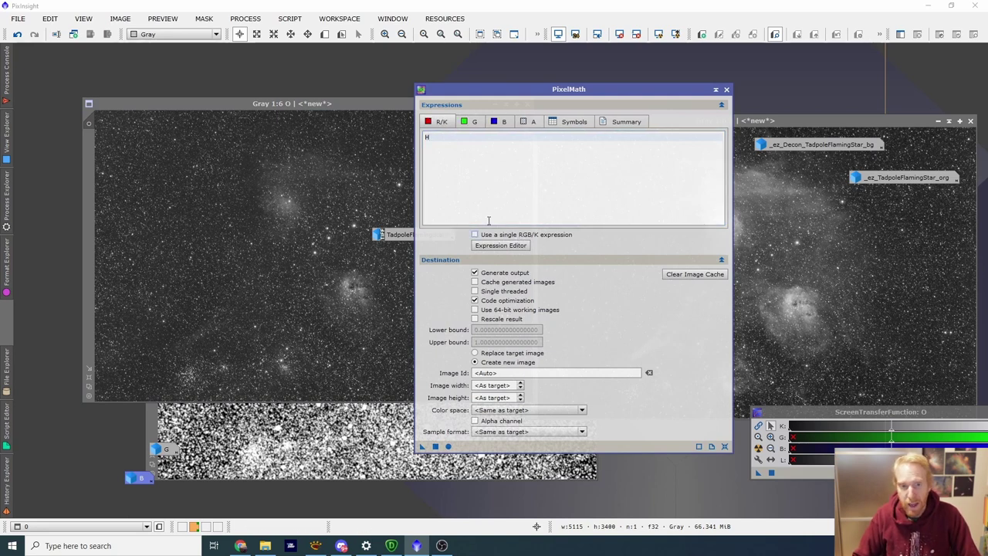
pyautogui.click(467, 121)
pyautogui.click(455, 137)
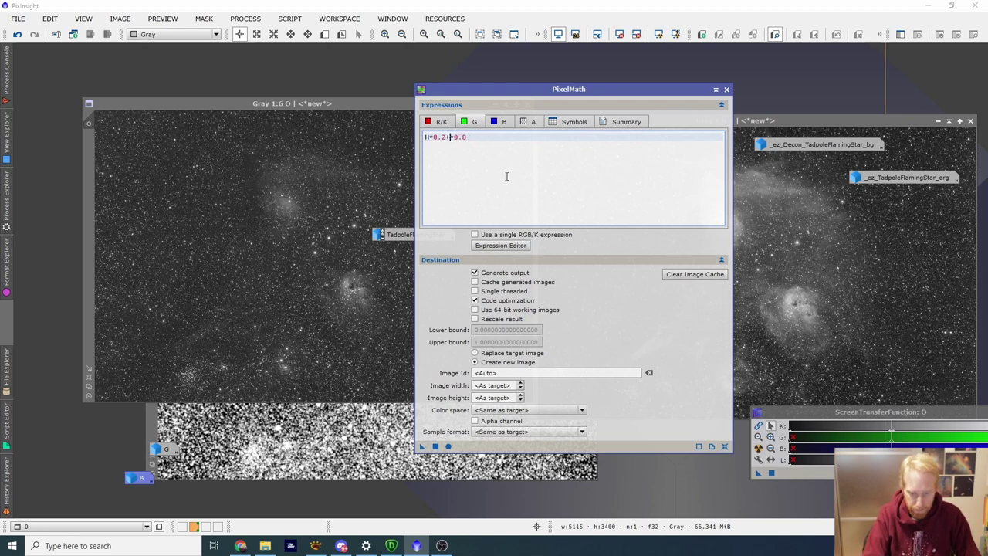
pyautogui.click(500, 122)
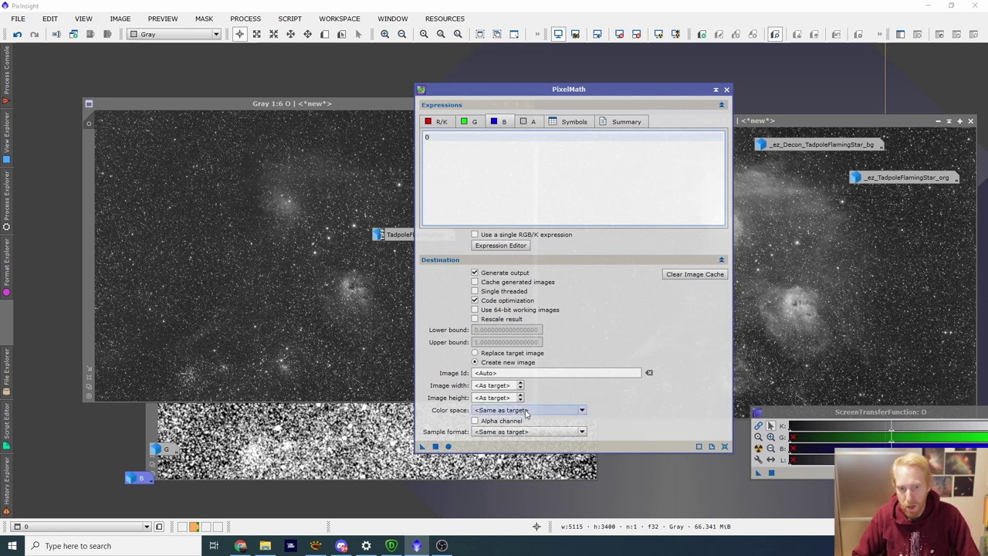
# - Set the PixelMath output color space to RGB Color, generate the combined image and close PixelMath
pyautogui.click(501, 410)
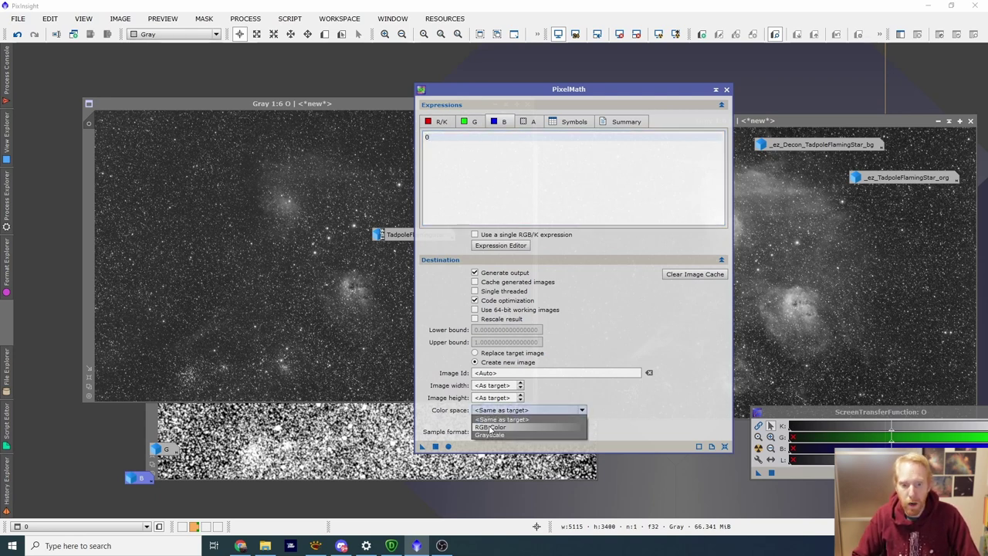
pyautogui.click(491, 428)
pyautogui.click(436, 447)
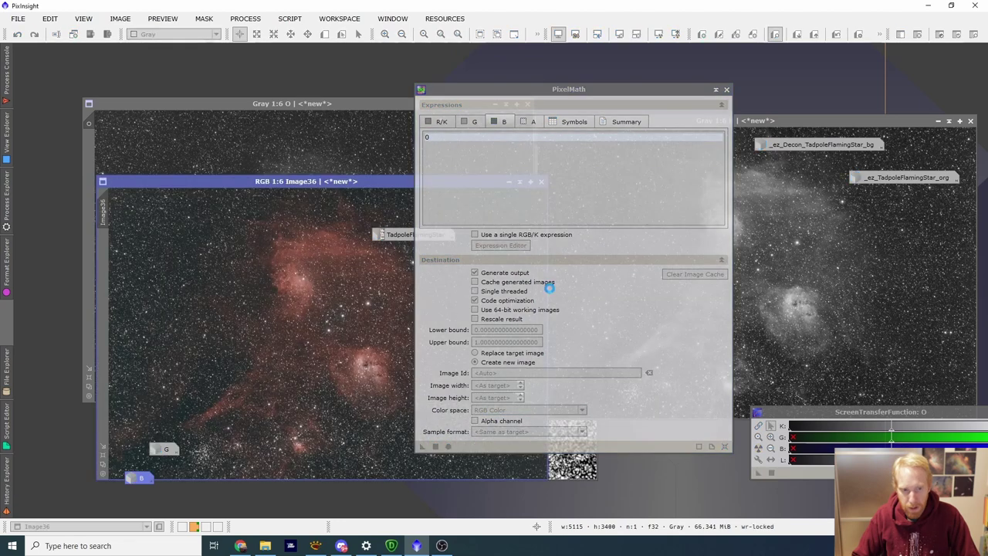
pyautogui.click(726, 89)
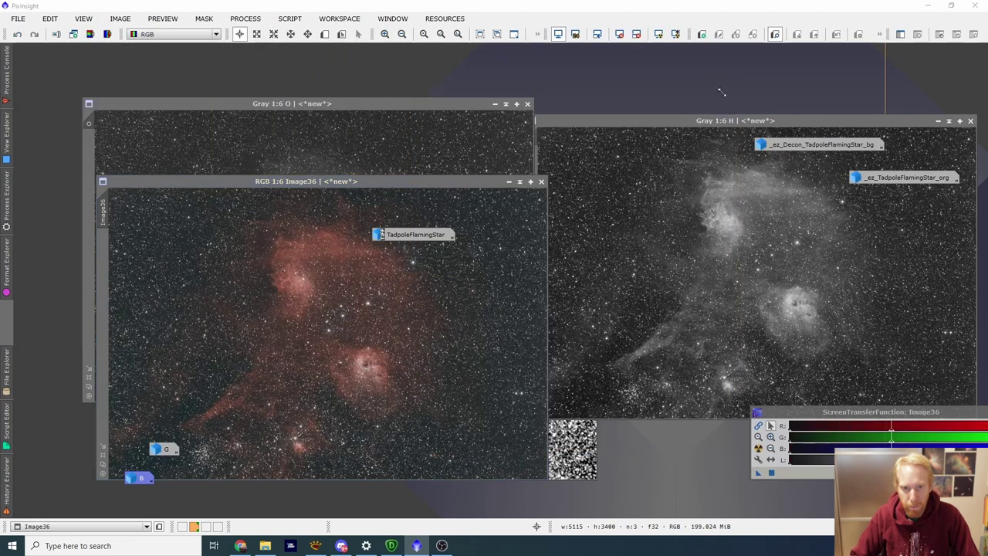
# - Move the combined RGB image and the TadpoleFlamingStar icon clear of the other windows
pyautogui.moveTo(361, 182); pyautogui.dragTo(415, 78)
pyautogui.moveTo(383, 235); pyautogui.dragTo(60, 454)
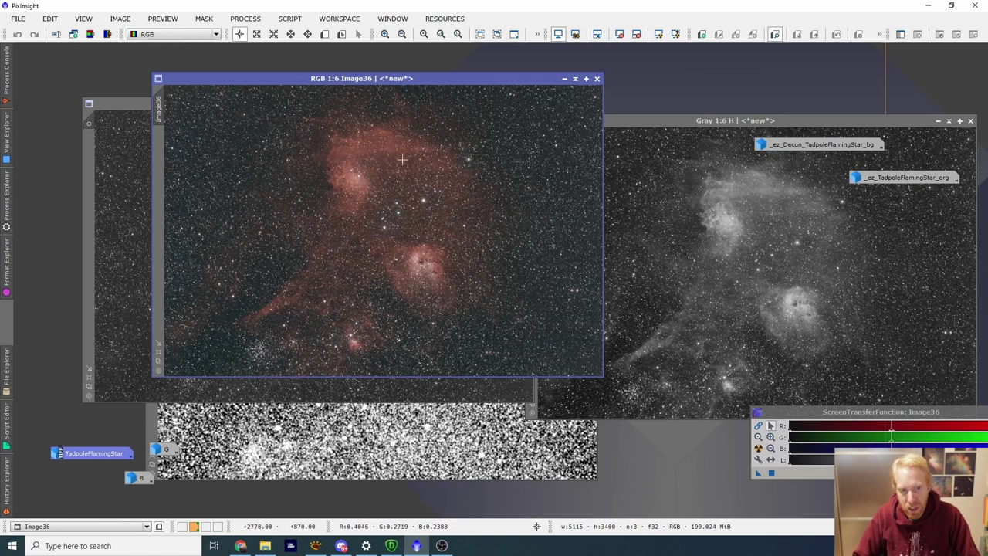
pyautogui.moveTo(413, 78); pyautogui.dragTo(479, 67)
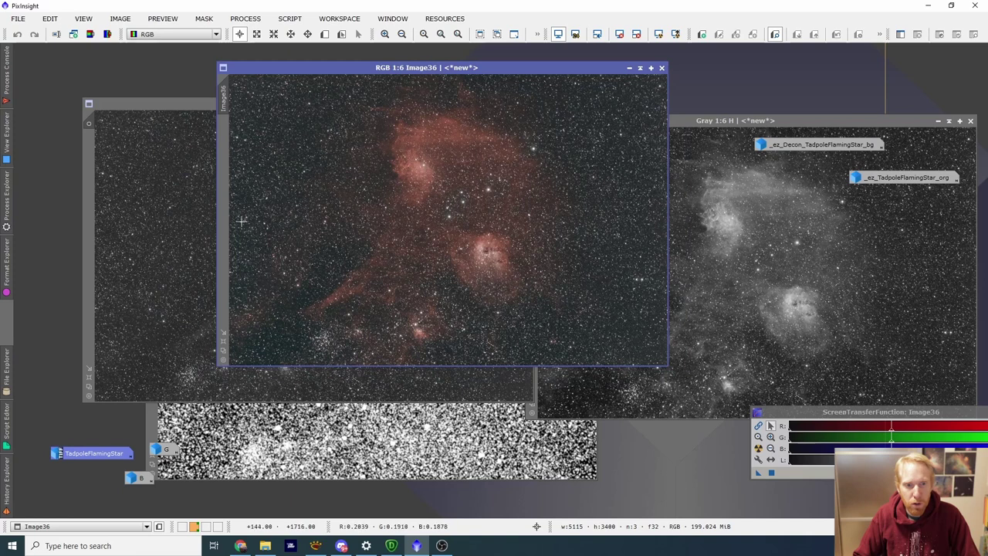
# - Remove the stars from the O image with StarNet at stride 128 without a star mask, and move O away from the combined image
pyautogui.click(7, 199)
pyautogui.doubleClick(64, 368)
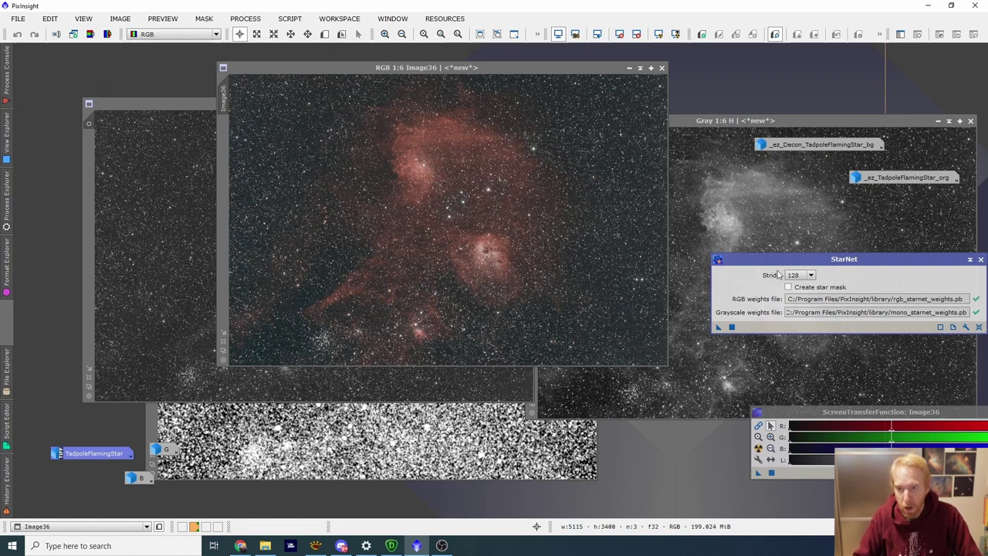
pyautogui.moveTo(827, 265); pyautogui.dragTo(446, 214)
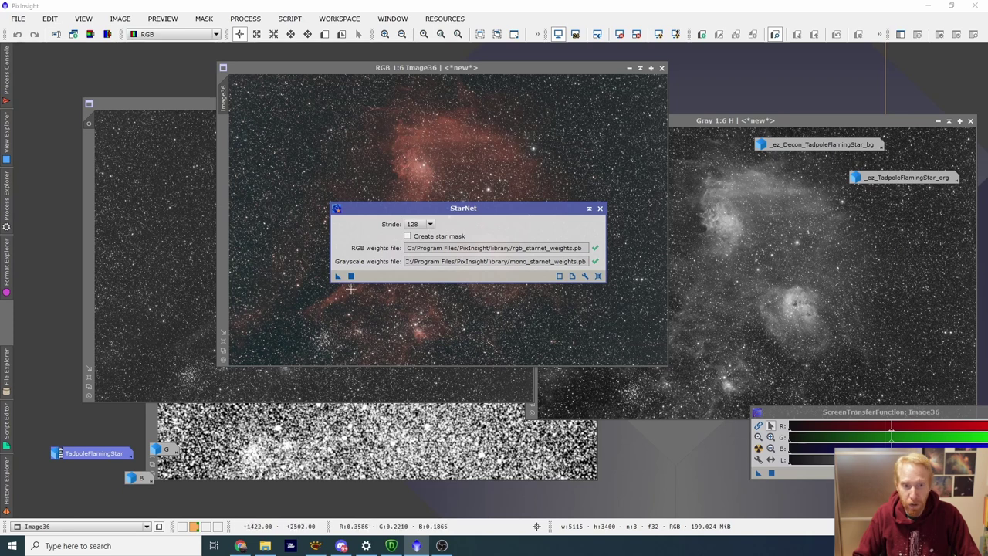
pyautogui.moveTo(338, 278); pyautogui.dragTo(186, 258)
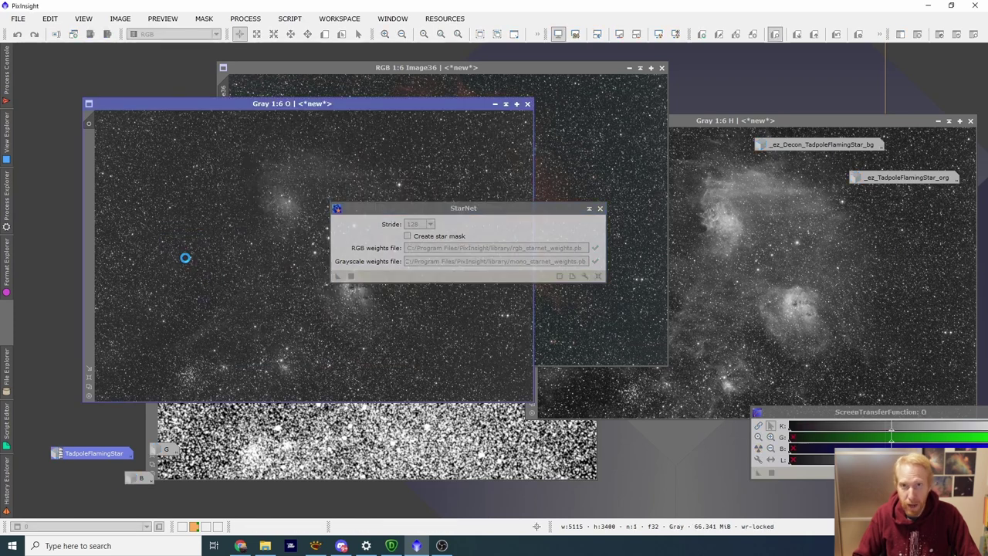
pyautogui.moveTo(448, 106); pyautogui.dragTo(395, 272)
# - Remove the stars from the combined RGB image with StarNet, with Create star mask enabled
pyautogui.click(550, 219)
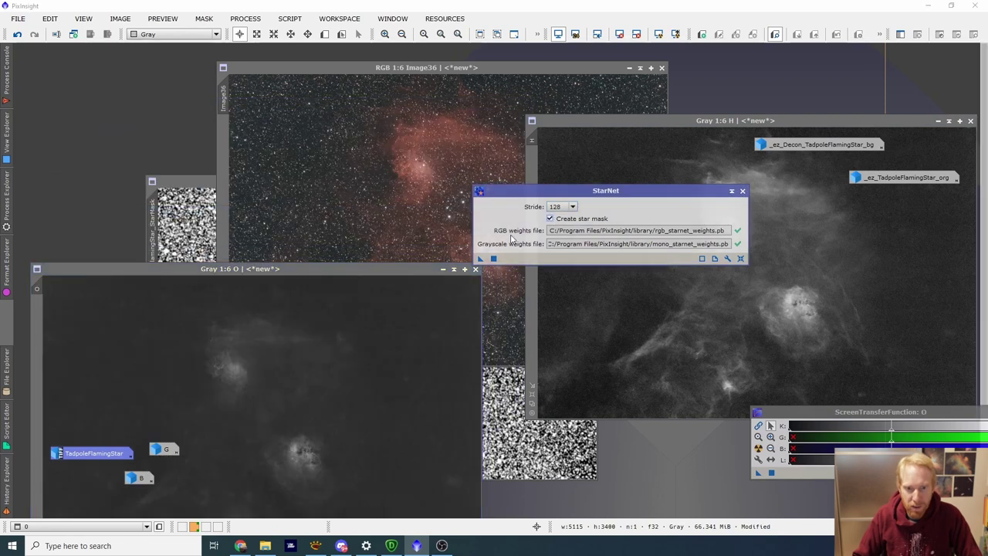
pyautogui.moveTo(478, 261); pyautogui.dragTo(377, 130)
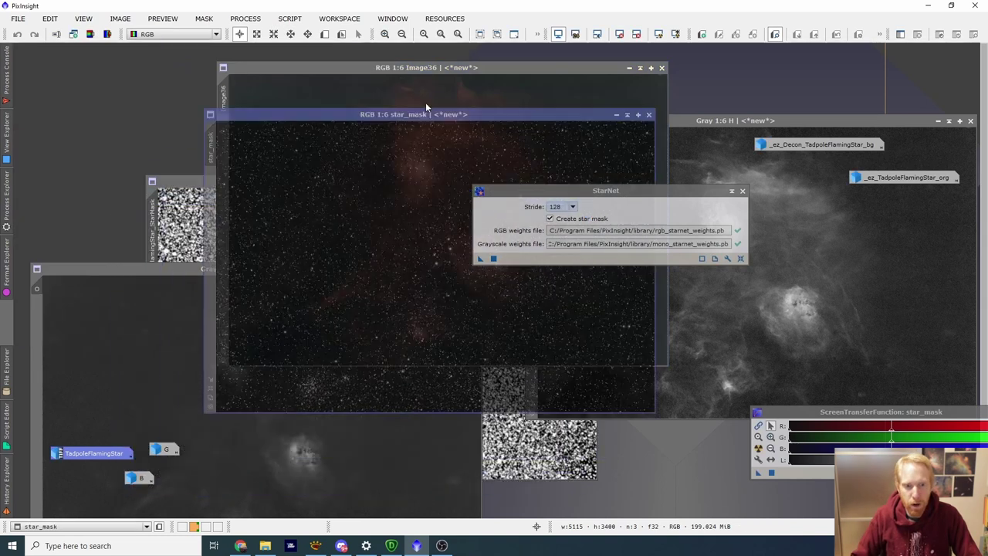
# - Iconize the new star_mask image and rearrange its icon, the StarNet window and the starless O image
pyautogui.click(664, 89)
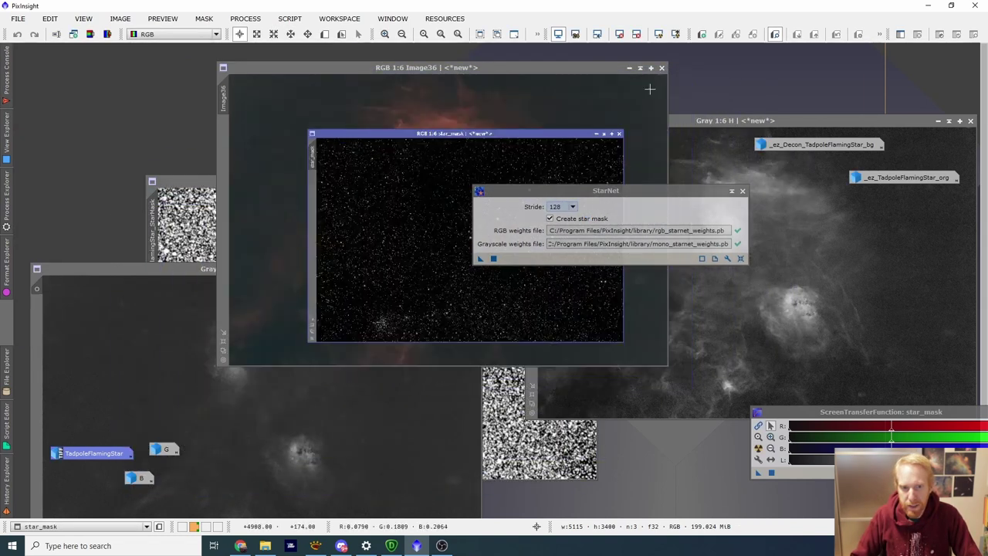
pyautogui.moveTo(531, 190); pyautogui.dragTo(539, 296)
pyautogui.moveTo(474, 243); pyautogui.dragTo(801, 74)
pyautogui.moveTo(142, 271); pyautogui.dragTo(171, 90)
# - Open HistogramTransformation beside the starless O image and select O as its view
pyautogui.click(6, 197)
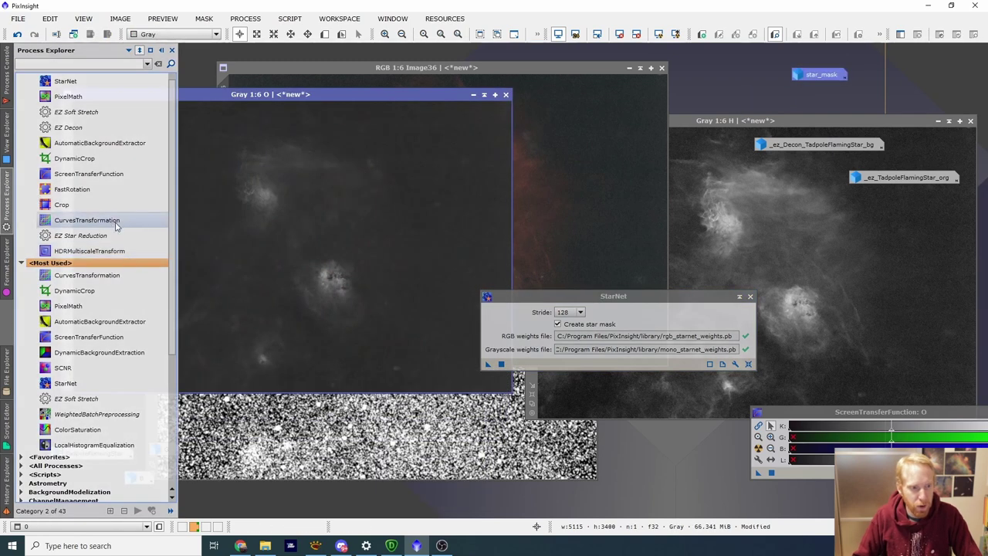
pyautogui.scroll(-5, 126, 232)
pyautogui.click(21, 291)
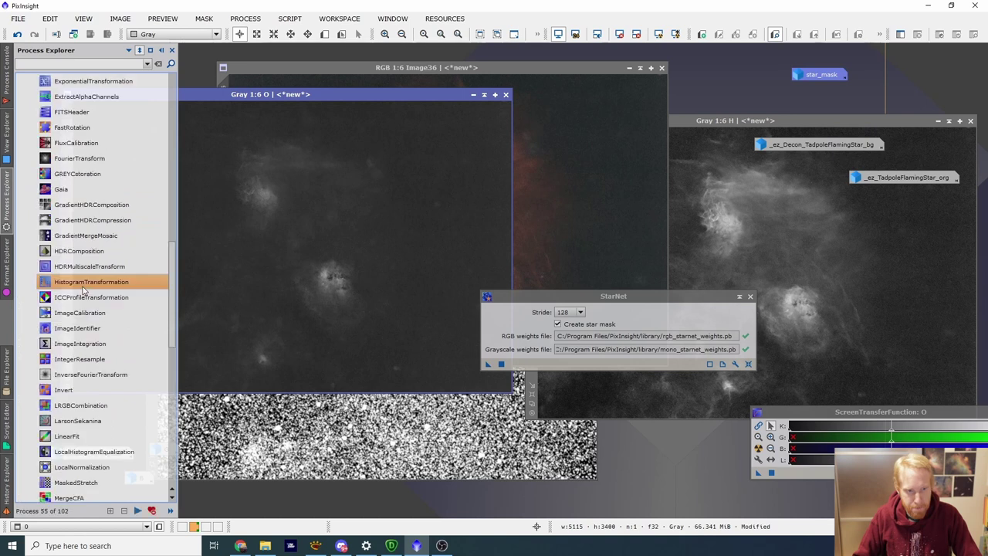
pyautogui.doubleClick(77, 221)
pyautogui.moveTo(772, 77); pyautogui.dragTo(473, 88)
pyautogui.click(413, 355)
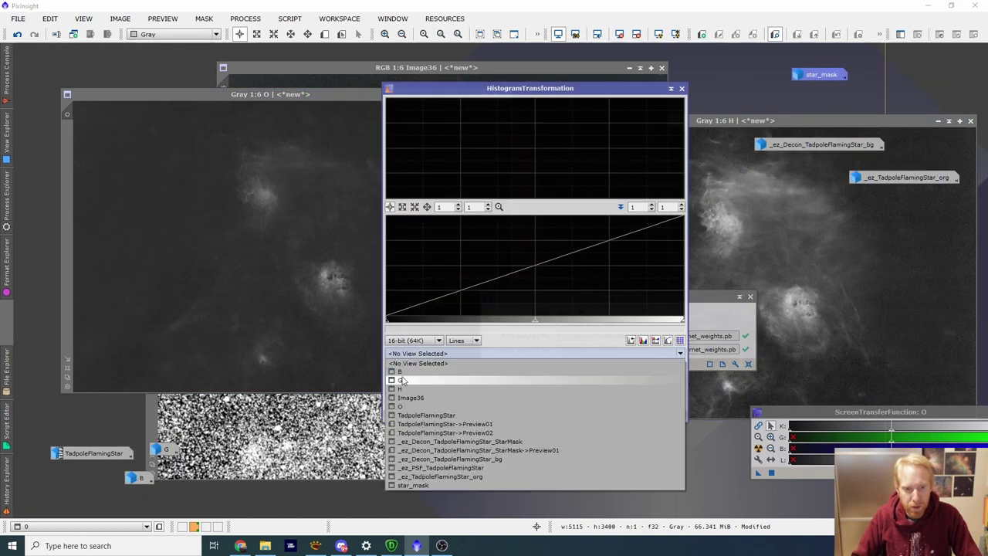
pyautogui.click(401, 371)
# - Using a real-time preview, set shadows to about 0.240 and midtones to about 0.045, and apply the histogram stretch to O
pyautogui.moveTo(391, 324); pyautogui.dragTo(442, 322)
pyautogui.click(416, 417)
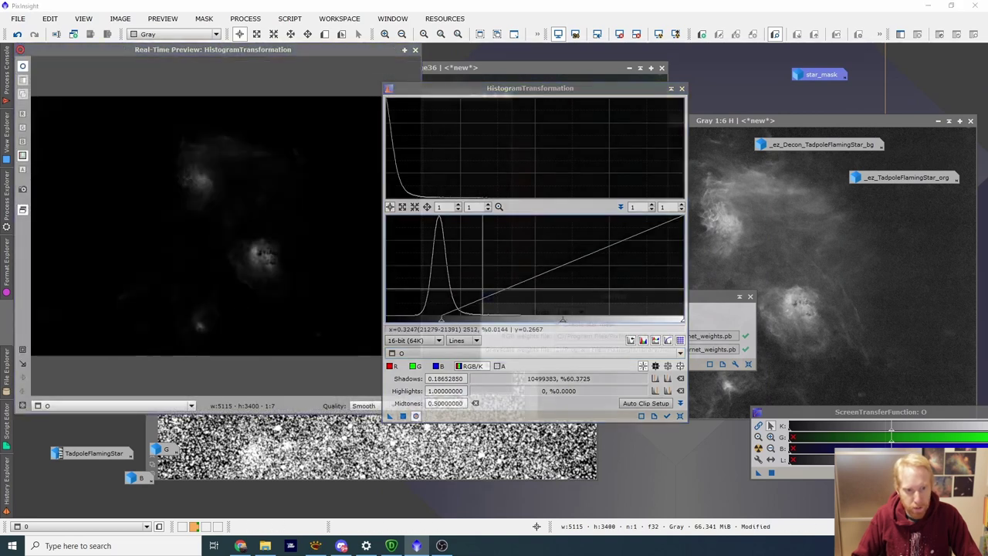
pyautogui.moveTo(442, 324); pyautogui.dragTo(456, 325)
pyautogui.moveTo(570, 323); pyautogui.dragTo(473, 331)
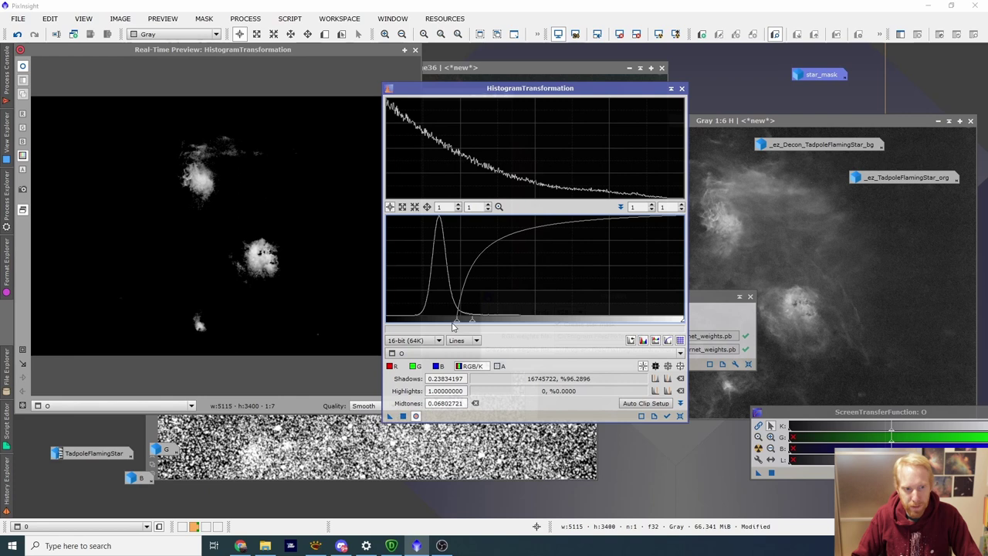
pyautogui.moveTo(456, 325); pyautogui.dragTo(457, 325)
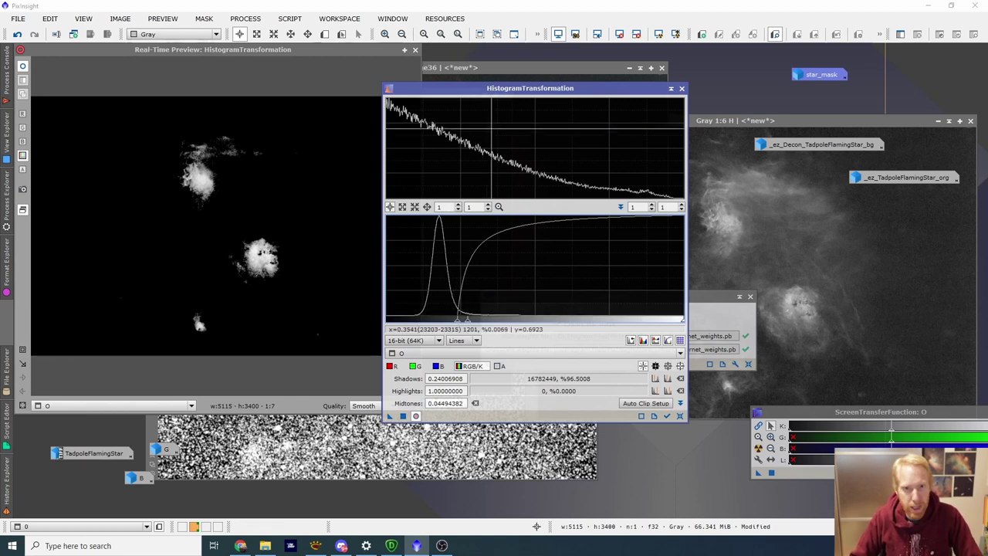
pyautogui.click(415, 50)
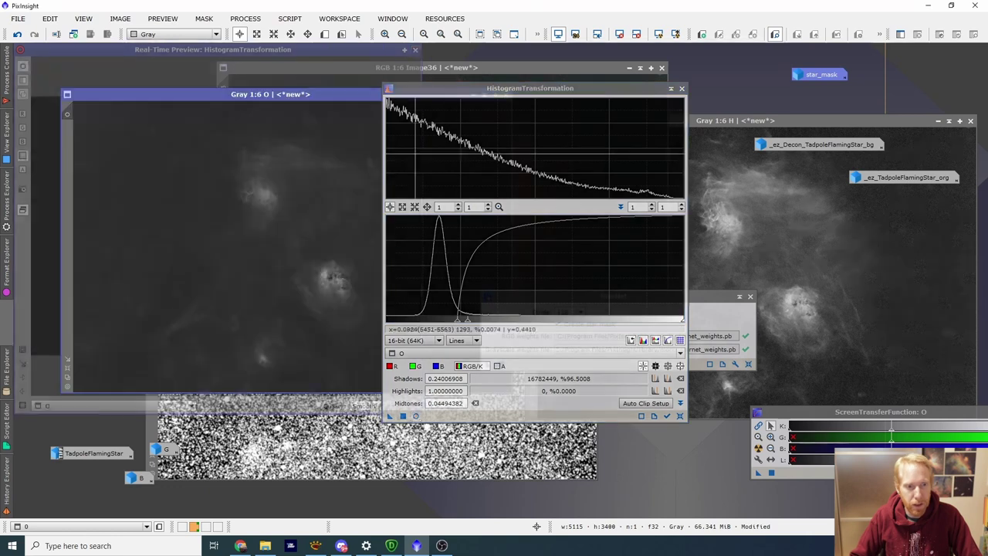
pyautogui.moveTo(389, 415); pyautogui.dragTo(191, 250)
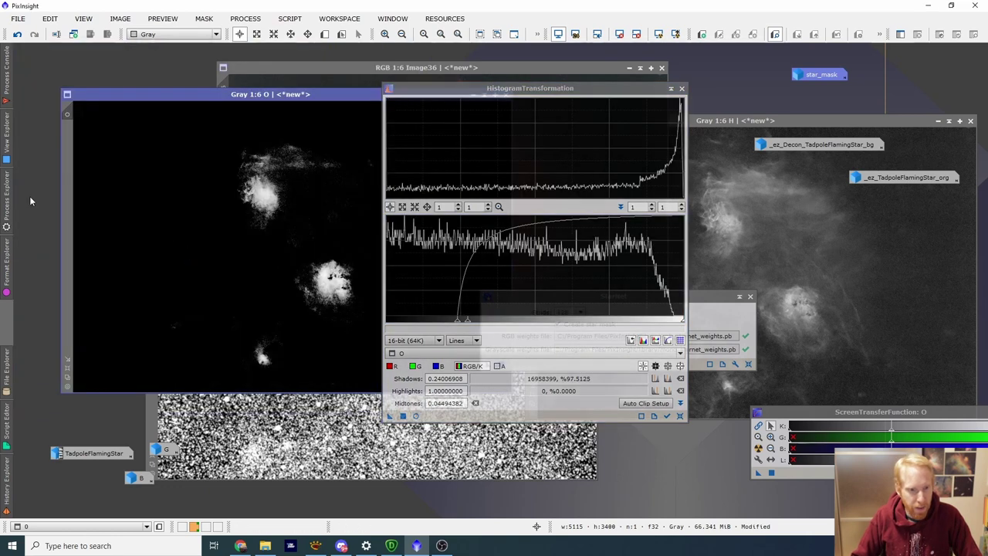
# - Blur the stretched O image with Convolution at a StdDev of 15.0
pyautogui.moveTo(4, 201)
pyautogui.scroll(4, 125, 228)
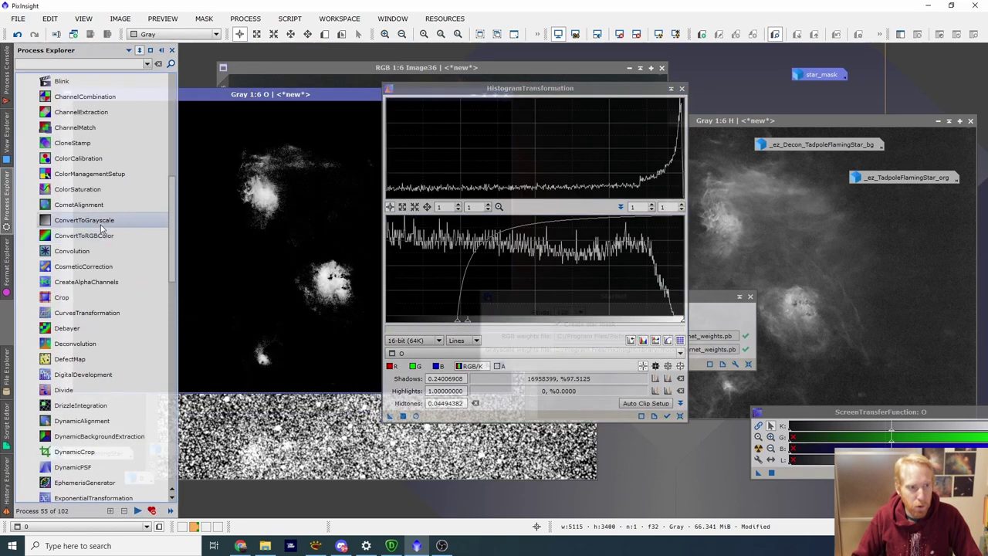
pyautogui.click(143, 251)
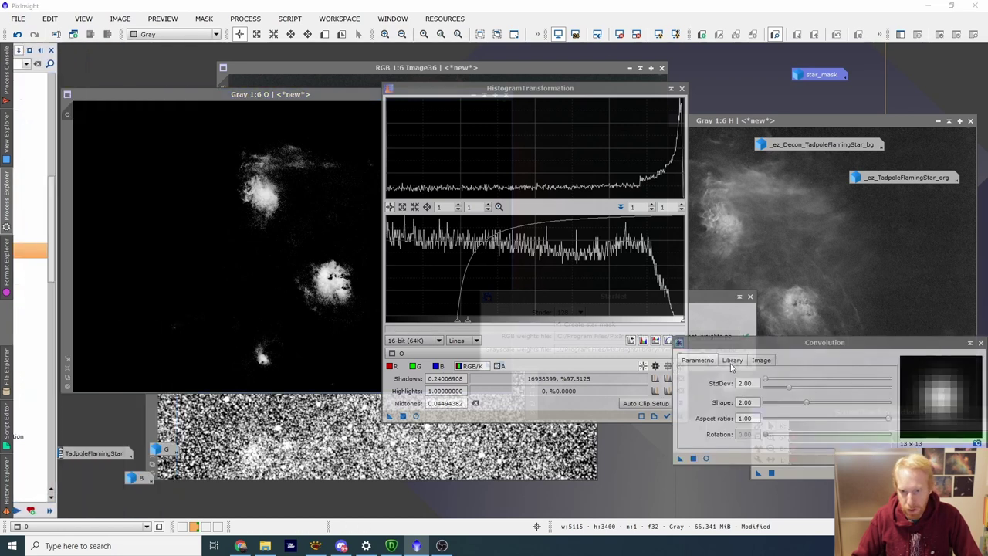
pyautogui.moveTo(766, 384); pyautogui.dragTo(770, 384)
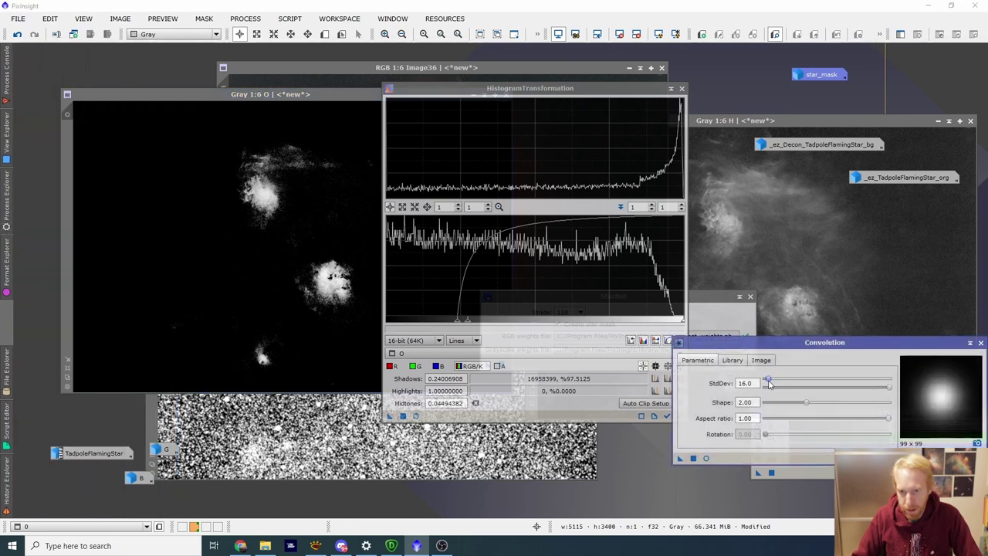
pyautogui.click(682, 460)
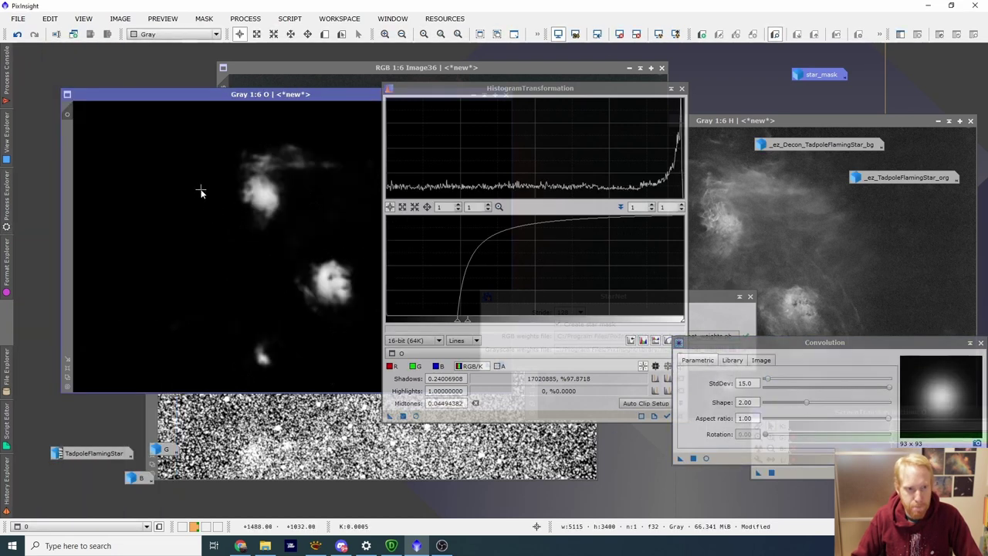
# - Apply the blurred O image as a mask on the combined RGB image, move that image clear and hide the mask overlay
pyautogui.moveTo(516, 94); pyautogui.dragTo(750, 85)
pyautogui.moveTo(286, 94); pyautogui.dragTo(697, 80)
pyautogui.moveTo(478, 100); pyautogui.dragTo(222, 143)
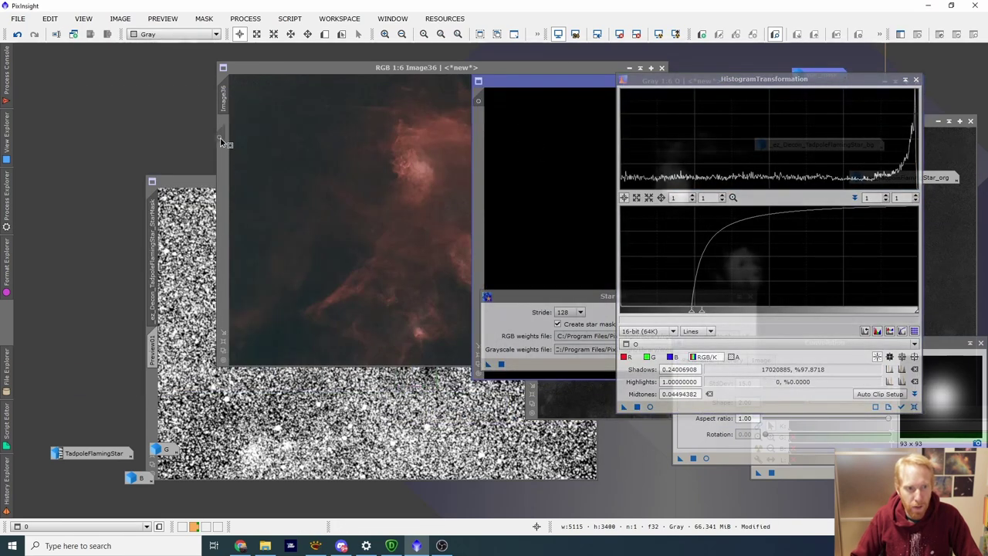
pyautogui.moveTo(379, 69); pyautogui.dragTo(204, 65)
pyautogui.click(204, 19)
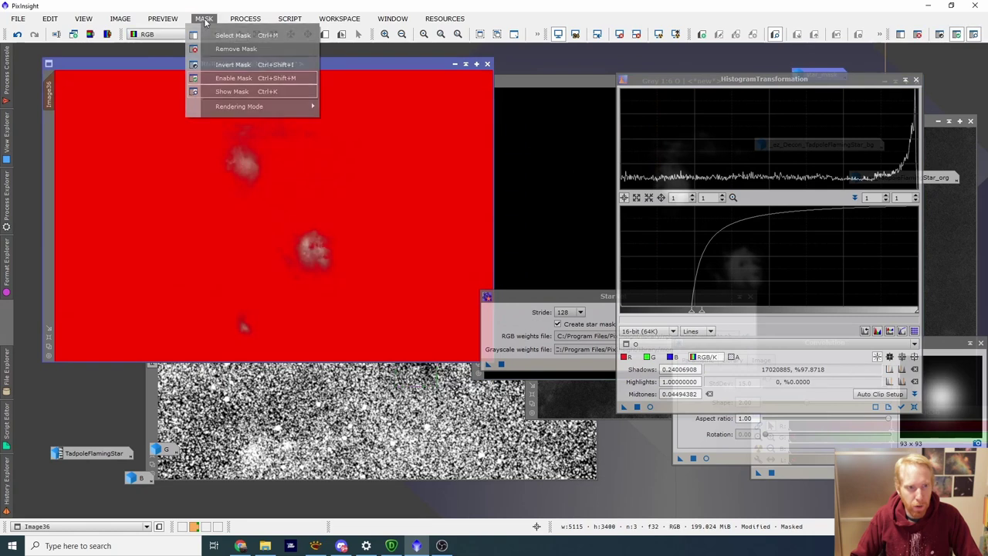
pyautogui.click(223, 88)
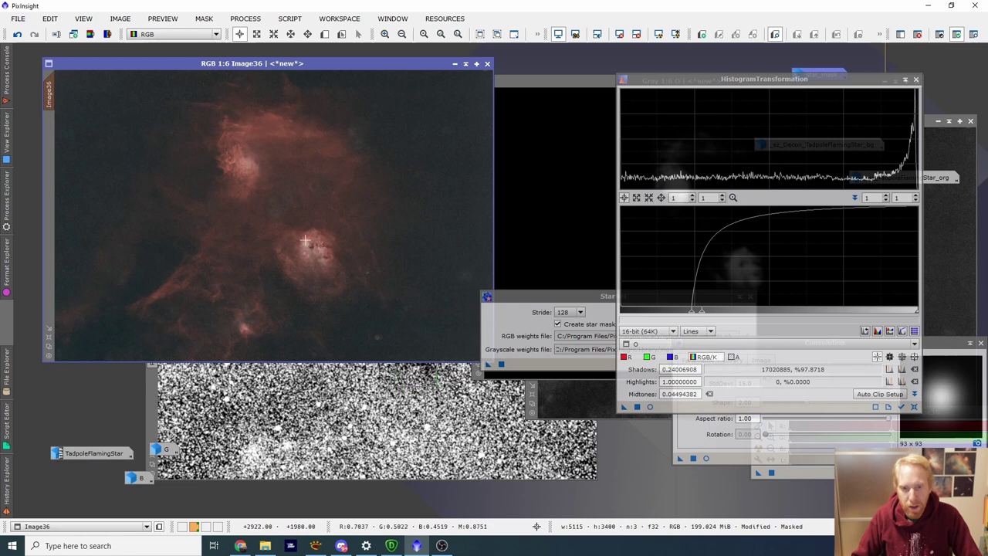
# - Open CurvesTransformation for the masked RGB image and start its real-time preview with the a component active
pyautogui.click(7, 213)
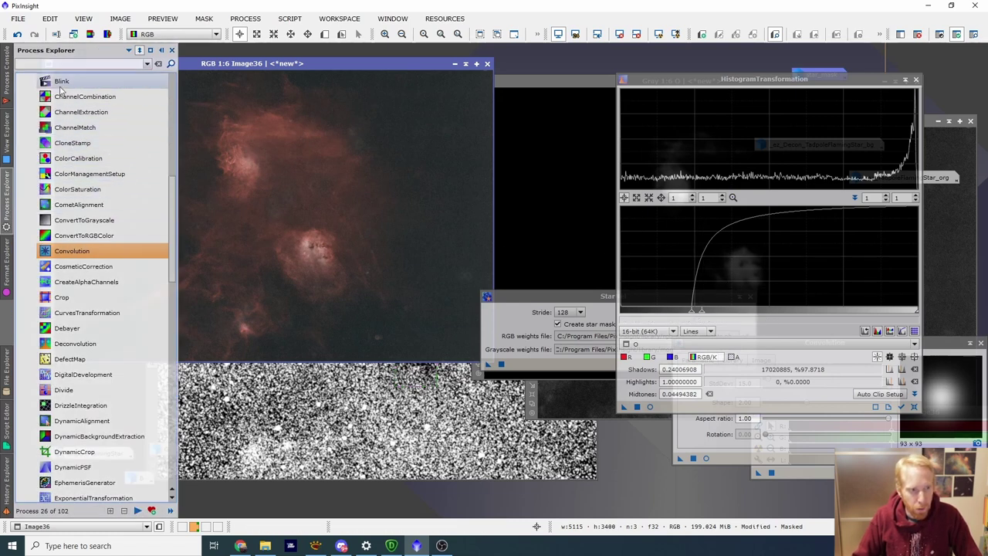
pyautogui.doubleClick(86, 313)
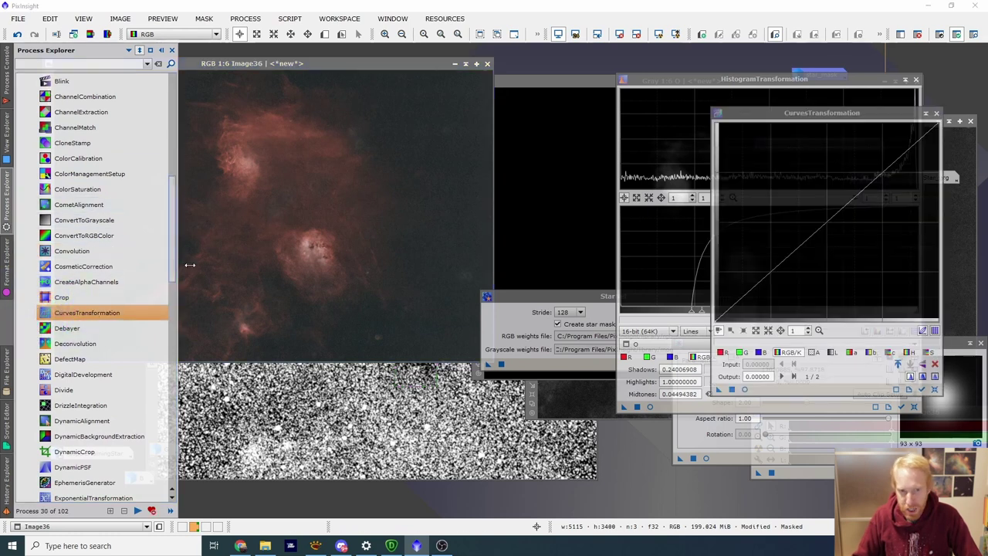
pyautogui.click(851, 353)
pyautogui.click(744, 389)
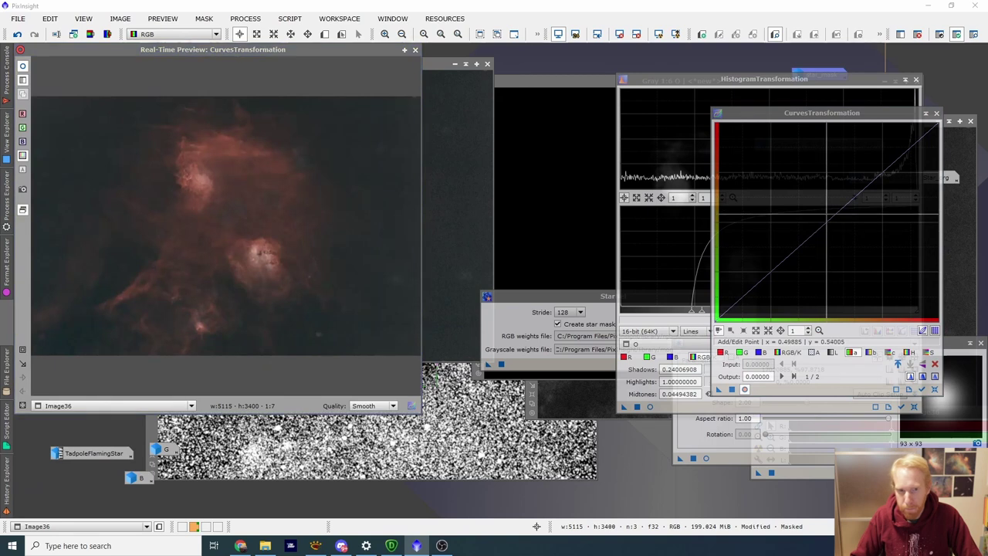
# - Bend the b curve down through about (0.577, 0.434) and the a curve down through about (0.510, 0.457)
pyautogui.moveTo(837, 212); pyautogui.dragTo(836, 232)
pyautogui.click(871, 353)
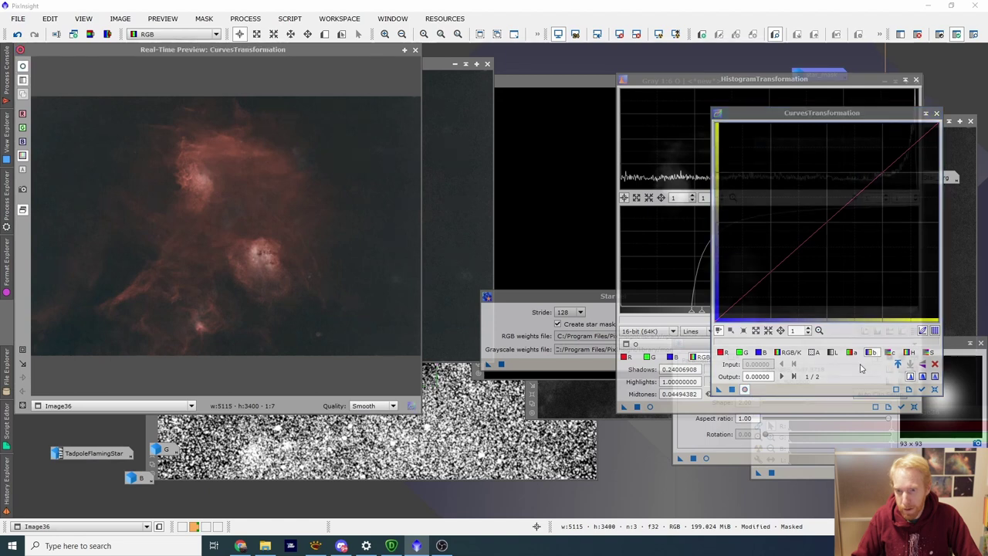
pyautogui.moveTo(809, 239); pyautogui.dragTo(844, 234)
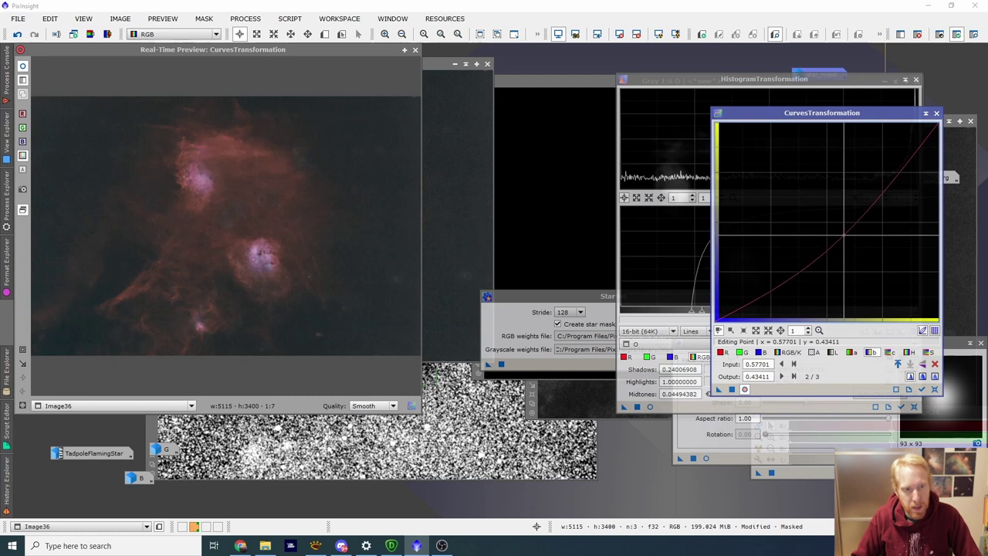
pyautogui.click(852, 353)
pyautogui.moveTo(827, 255); pyautogui.dragTo(829, 230)
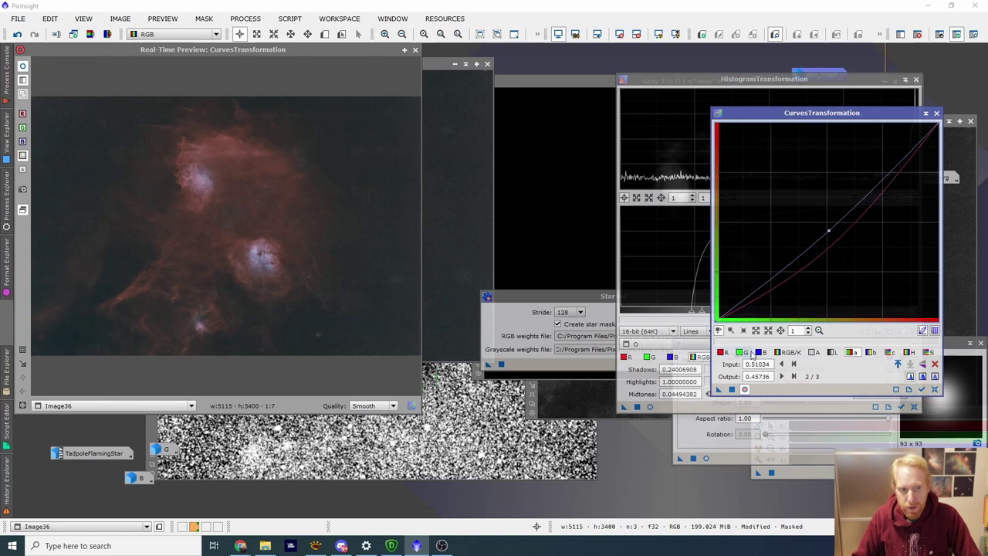
# - Raise the blue curve through about (0.457, 0.543) and the green curve through about (0.471, 0.499)
pyautogui.click(761, 352)
pyautogui.click(820, 215)
pyautogui.moveTo(820, 216); pyautogui.dragTo(817, 213)
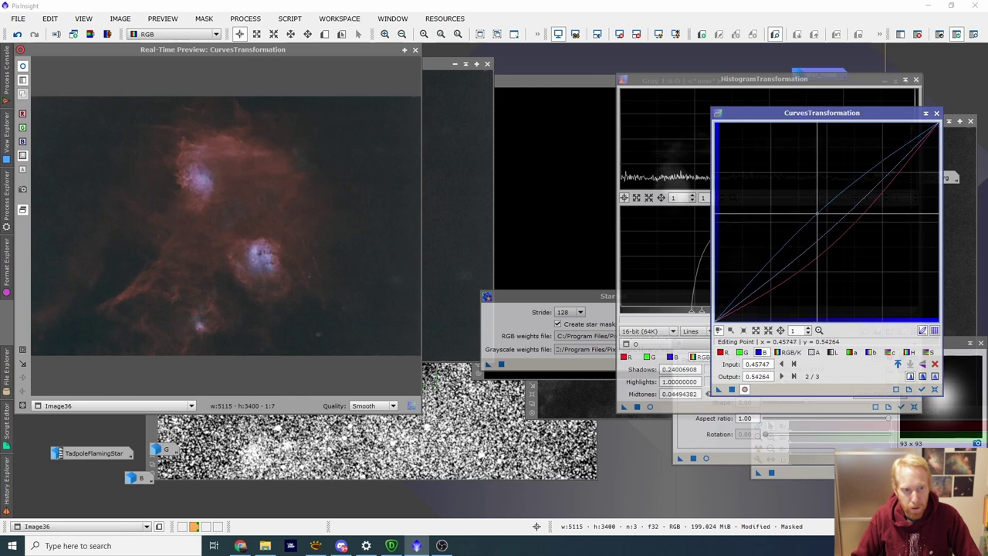
pyautogui.click(742, 352)
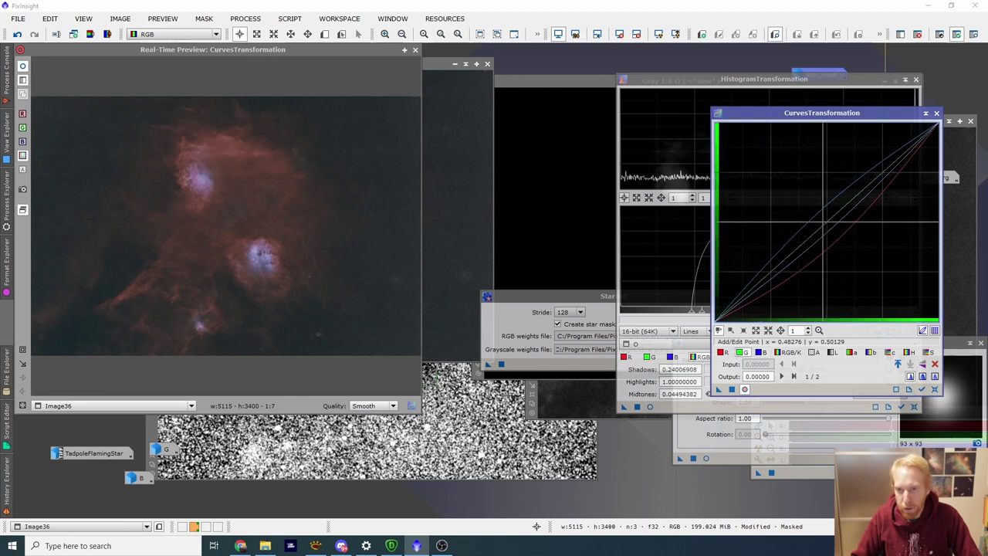
pyautogui.moveTo(826, 221); pyautogui.dragTo(821, 221)
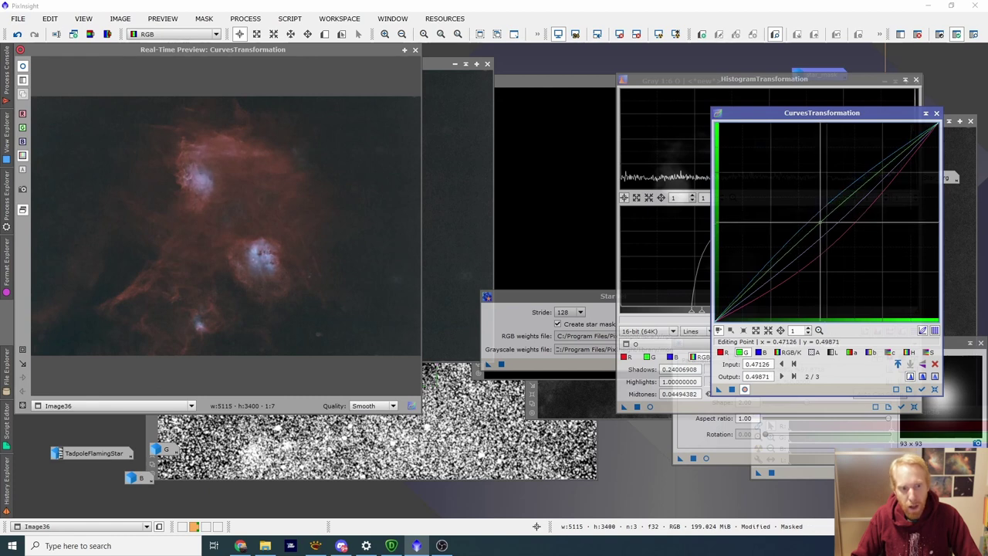
# - Raise the c curve through about (0.451, 0.561) and the saturation curve through about (0.469, 0.527)
pyautogui.click(890, 353)
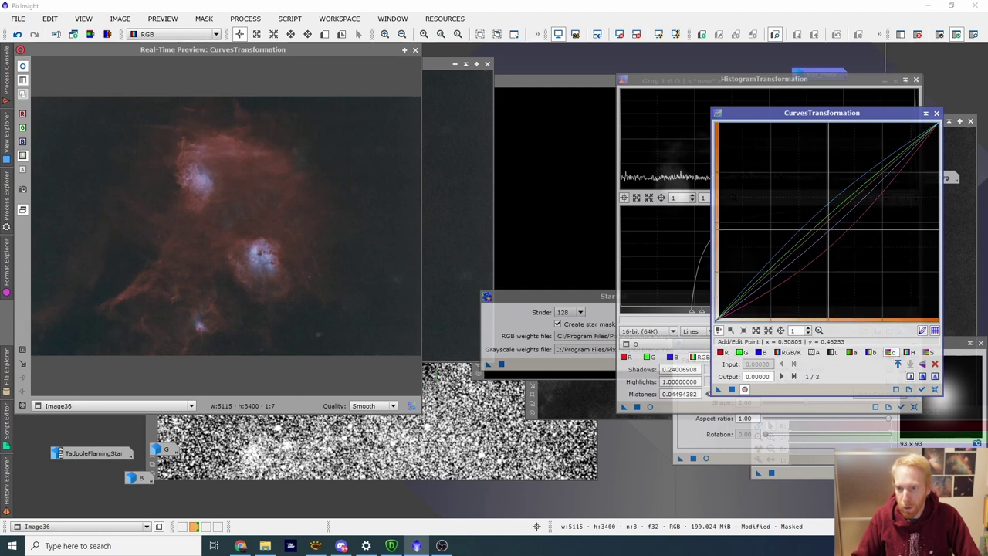
pyautogui.moveTo(818, 221); pyautogui.dragTo(817, 210)
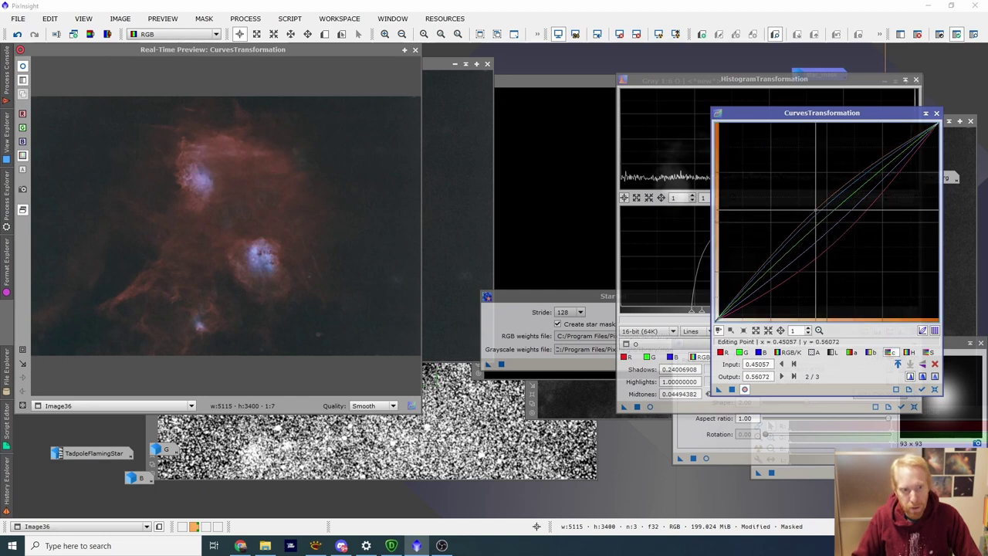
pyautogui.click(927, 352)
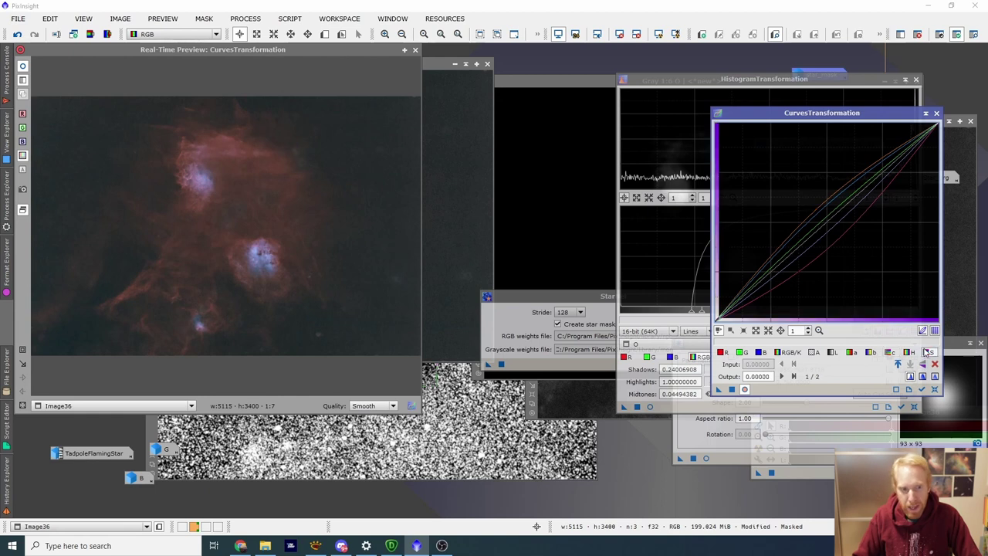
pyautogui.moveTo(825, 223); pyautogui.dragTo(822, 216)
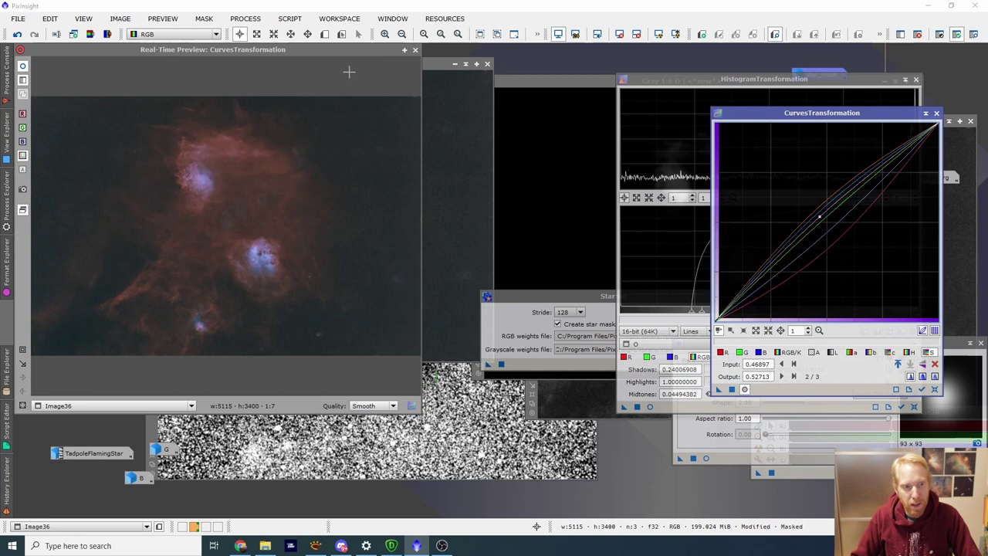
# - Close the real-time preview, apply the curves to the masked RGB image and inspect the nebula cores
pyautogui.click(416, 51)
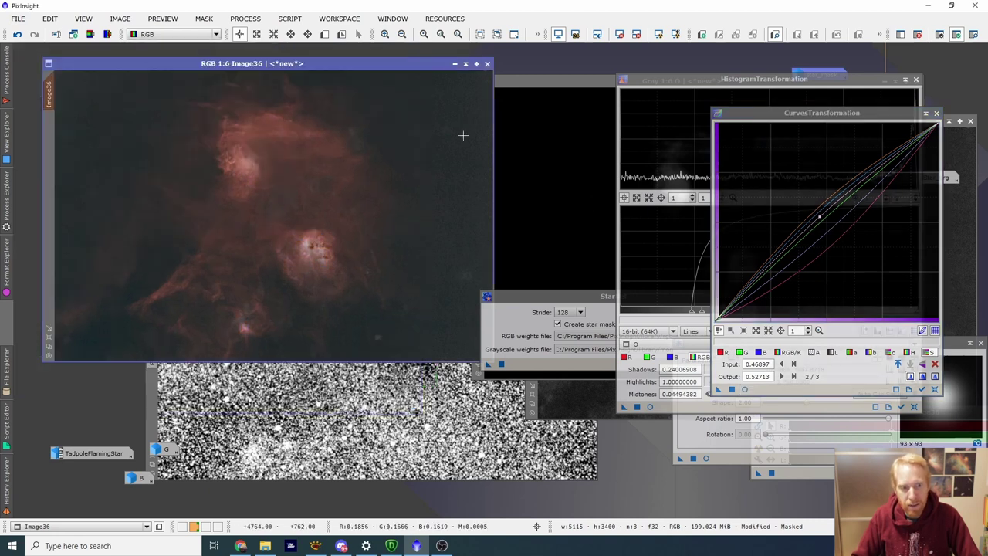
pyautogui.click(717, 391)
pyautogui.moveTo(307, 199); pyautogui.dragTo(268, 188)
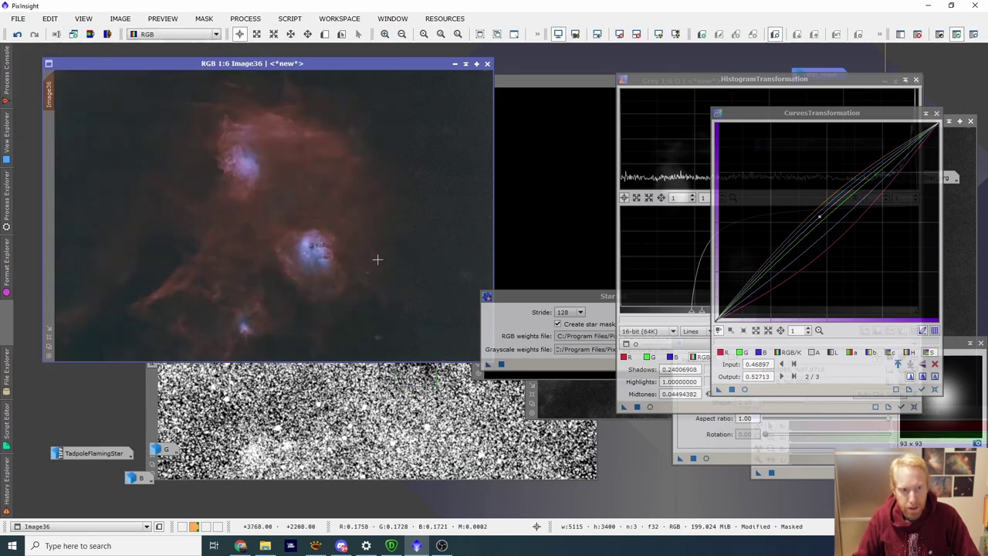
pyautogui.scroll(5, 383, 266)
pyautogui.scroll(-3, 393, 278)
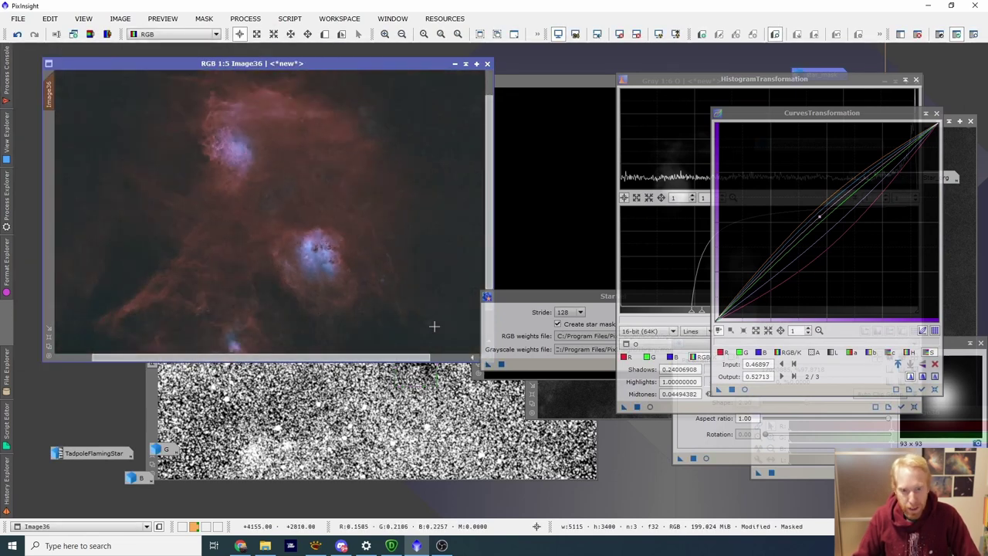
# - Close HistogramTransformation and move the H image into clear view
pyautogui.click(530, 324)
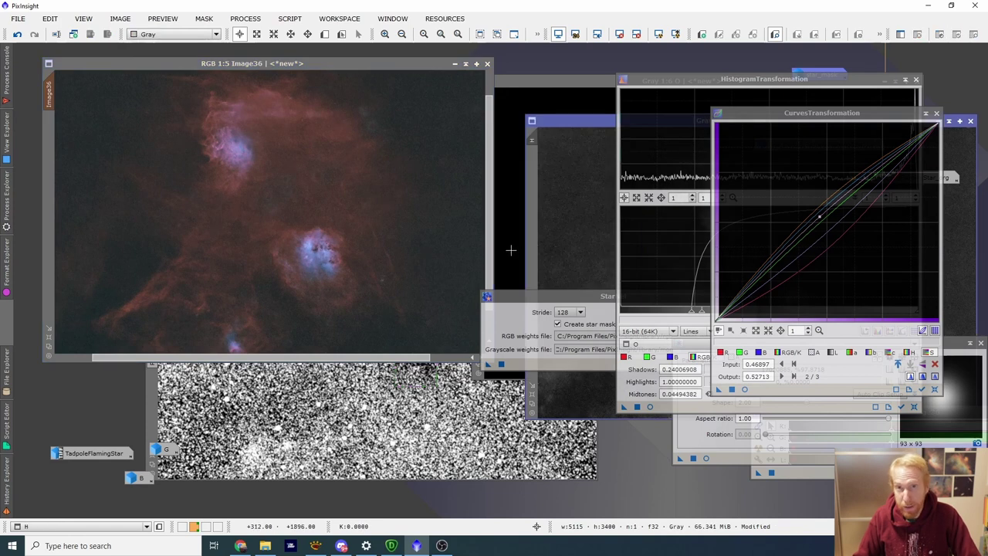
pyautogui.moveTo(749, 79); pyautogui.dragTo(491, 113)
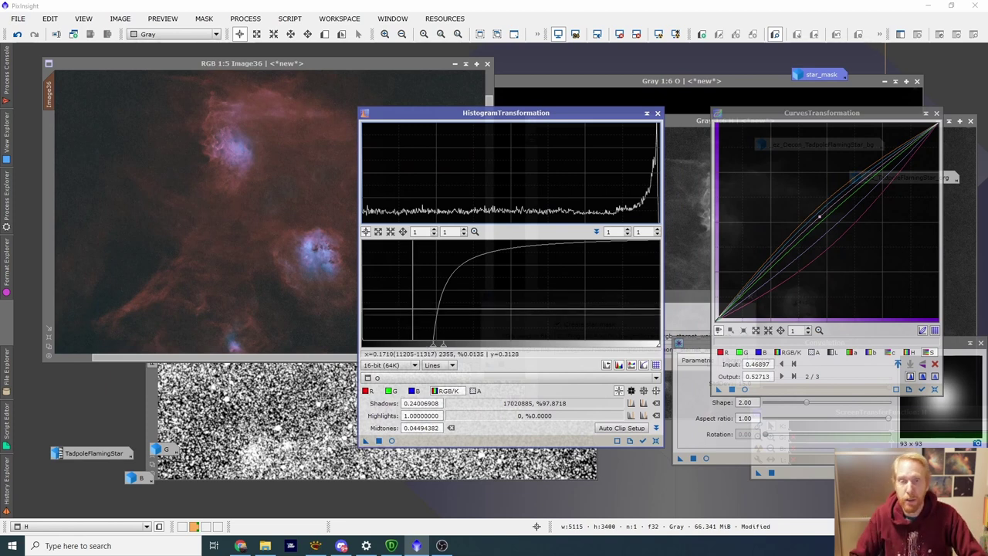
pyautogui.click(658, 113)
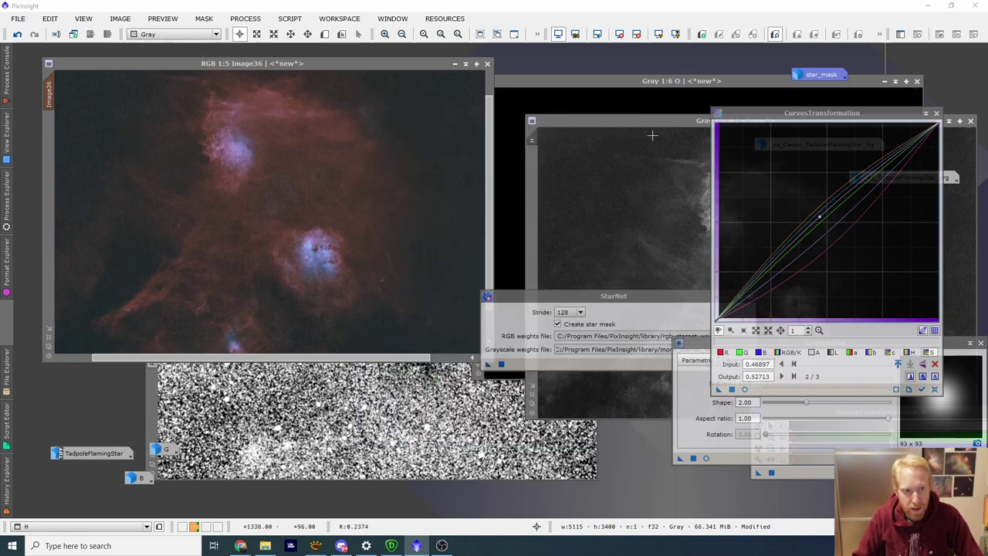
pyautogui.moveTo(629, 127); pyautogui.dragTo(249, 123)
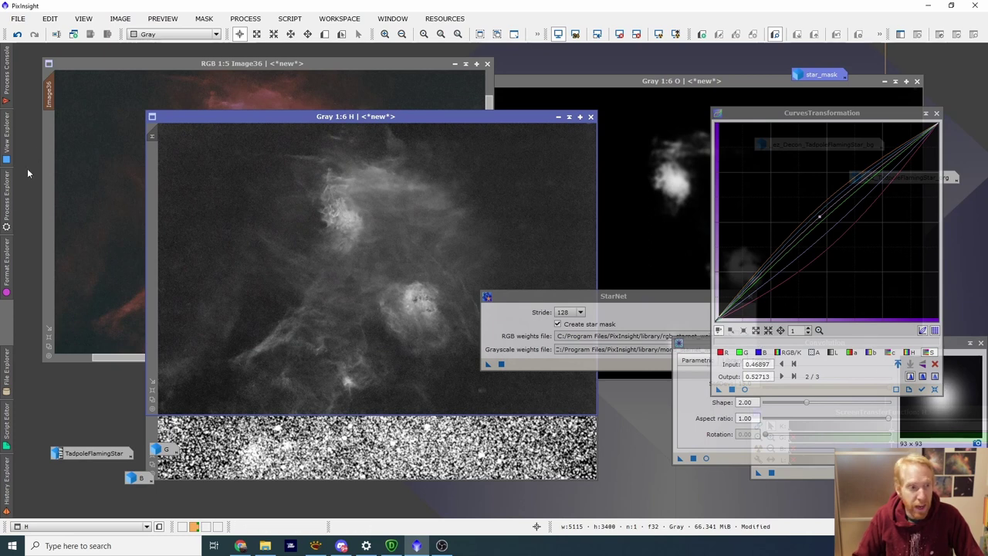
# - Reopen HistogramTransformation, reset it, select H as its view and start a real-time preview
pyautogui.click(5, 199)
pyautogui.hotkey('ctrl', 'h')
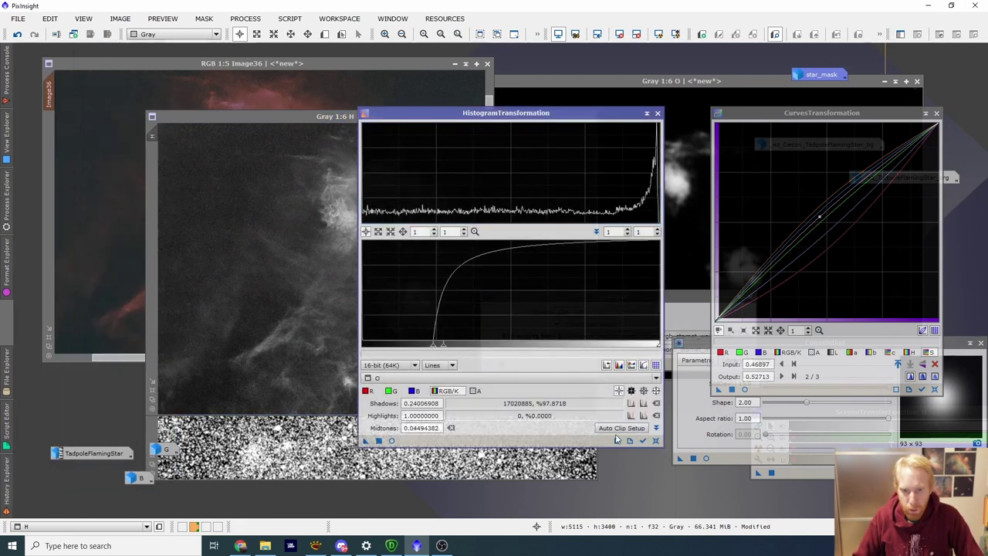
pyautogui.click(464, 379)
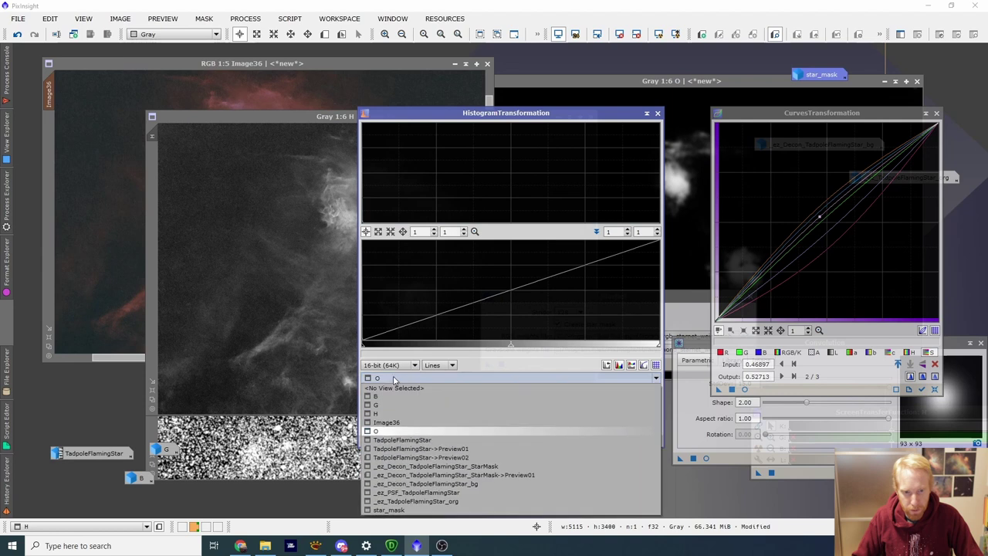
pyautogui.click(378, 415)
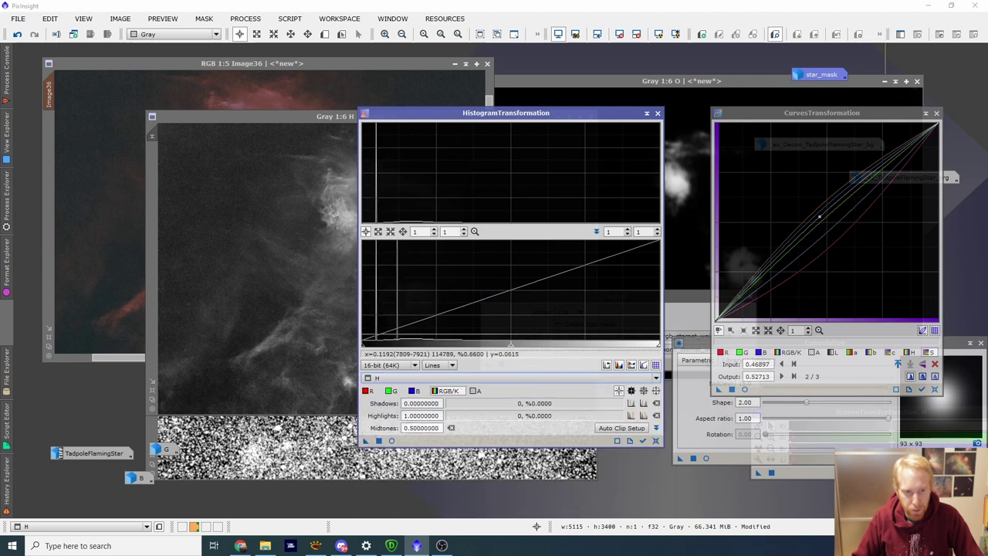
pyautogui.click(392, 441)
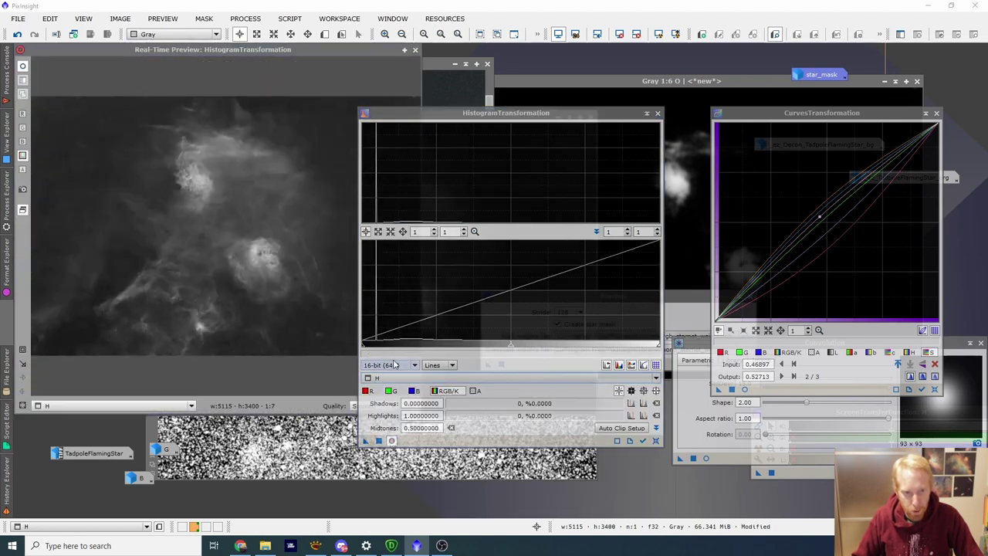
# - Set shadows to about 0.200 and midtones to about 0.065, apply the histogram stretch to H and close the tool
pyautogui.moveTo(369, 352); pyautogui.dragTo(420, 356)
pyautogui.moveTo(540, 345); pyautogui.dragTo(437, 345)
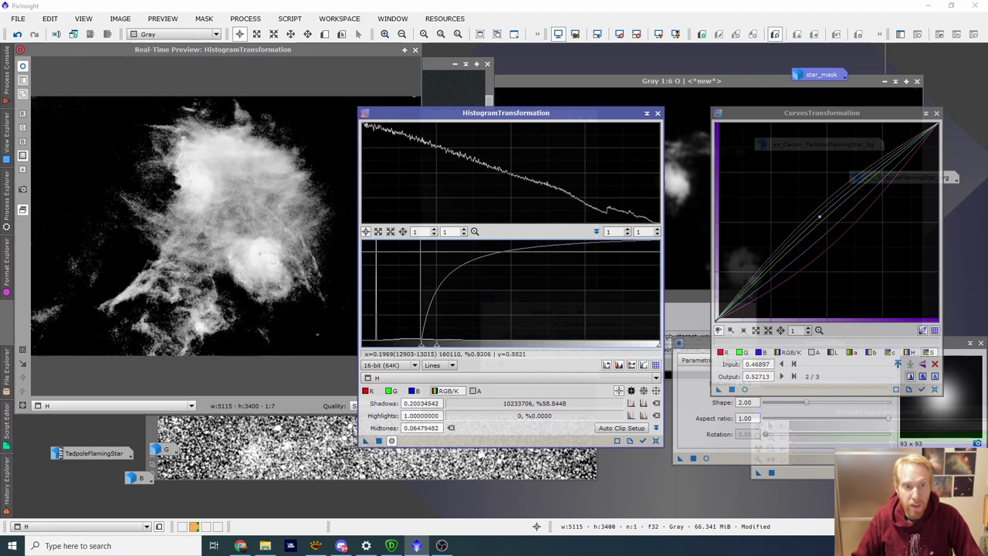
pyautogui.click(415, 50)
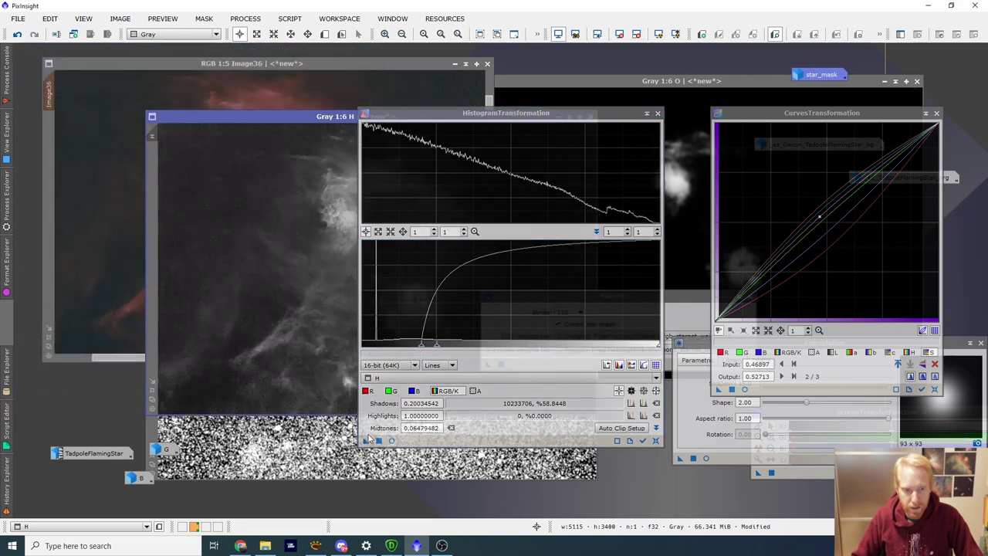
pyautogui.click(657, 112)
# - Blur the stretched H image with Convolution at a StdDev of 32.0 in place of the 15.0 blur
pyautogui.moveTo(679, 458); pyautogui.dragTo(310, 228)
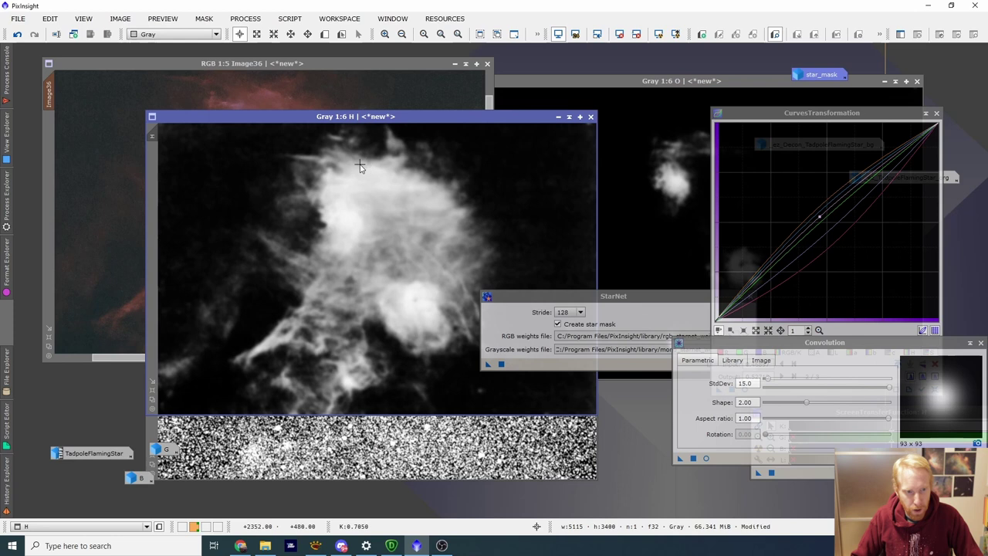
pyautogui.click(17, 35)
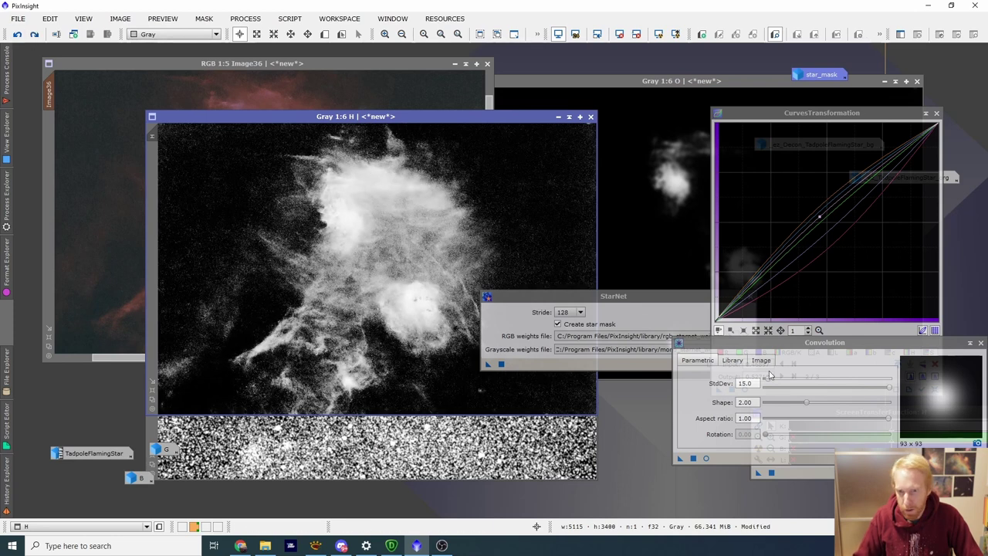
pyautogui.moveTo(770, 376); pyautogui.dragTo(773, 380)
pyautogui.moveTo(351, 266); pyautogui.dragTo(349, 262)
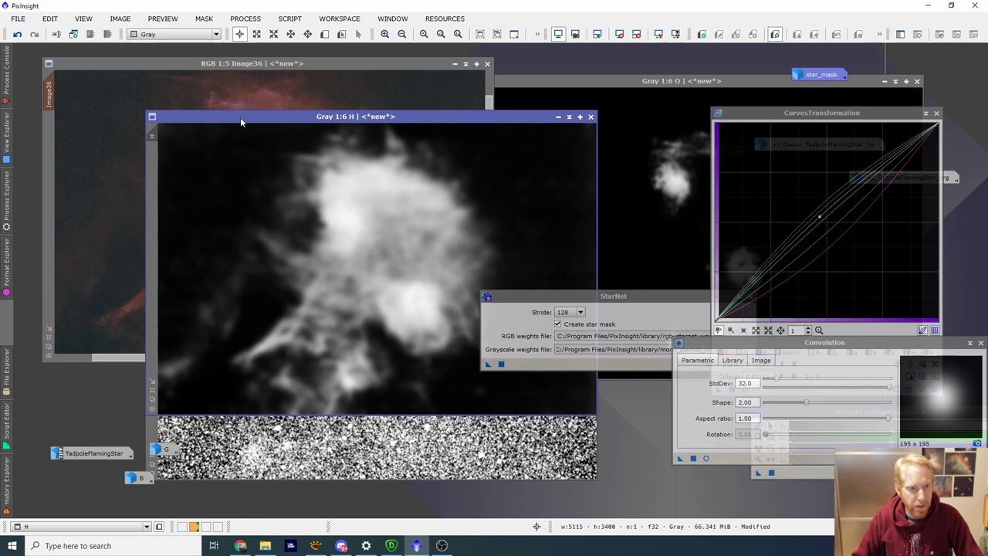
# - Apply the blurred H image as the mask on the combined RGB image and reset CurvesTransformation beside it
pyautogui.moveTo(242, 116); pyautogui.dragTo(353, 109)
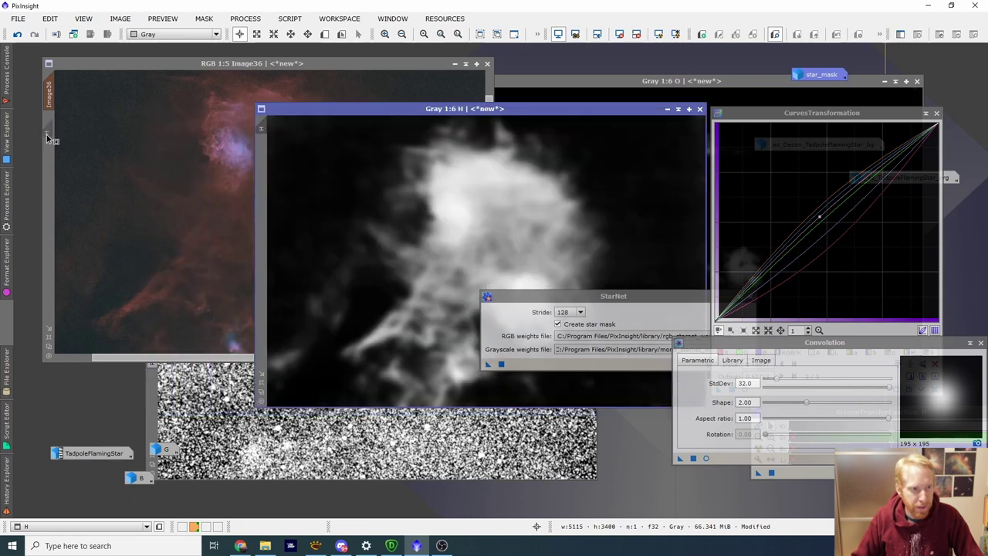
pyautogui.moveTo(451, 109); pyautogui.dragTo(398, 293)
pyautogui.moveTo(822, 112); pyautogui.dragTo(521, 36)
pyautogui.click(633, 314)
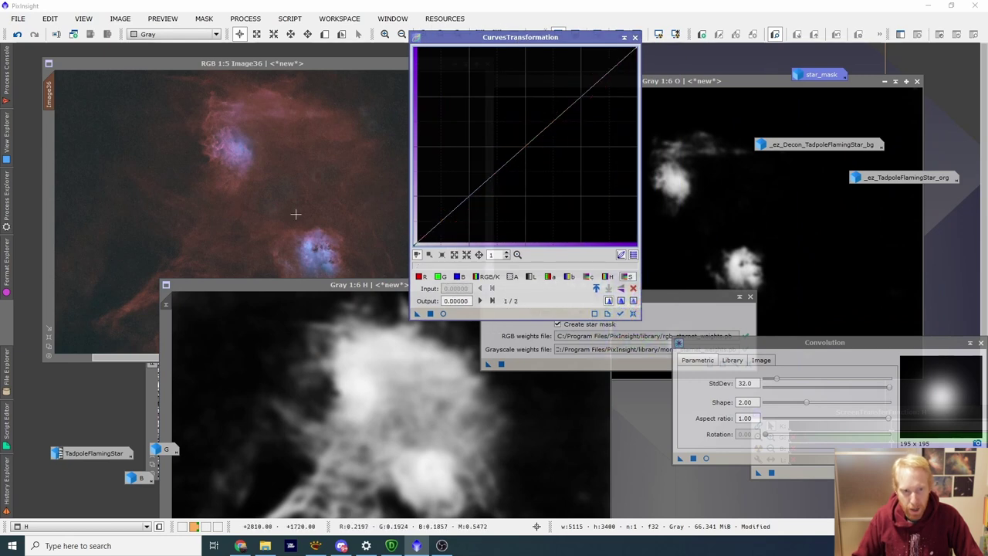
# - Using a real-time preview, lower the b curve slightly and raise the a curve through about (0.483, 0.514)
pyautogui.click(443, 314)
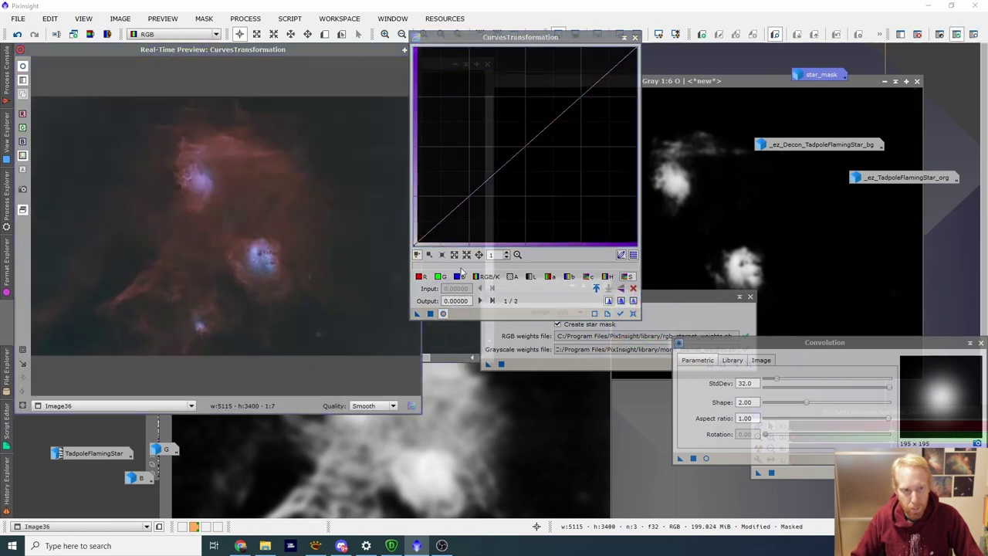
pyautogui.click(569, 275)
pyautogui.click(527, 151)
pyautogui.moveTo(528, 151); pyautogui.dragTo(526, 144)
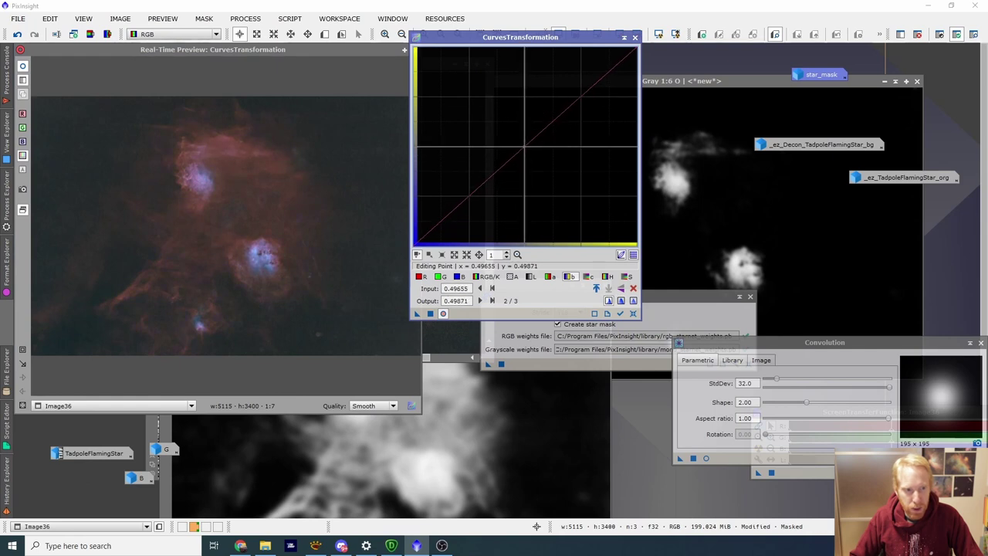
pyautogui.click(549, 275)
pyautogui.moveTo(527, 147); pyautogui.dragTo(524, 142)
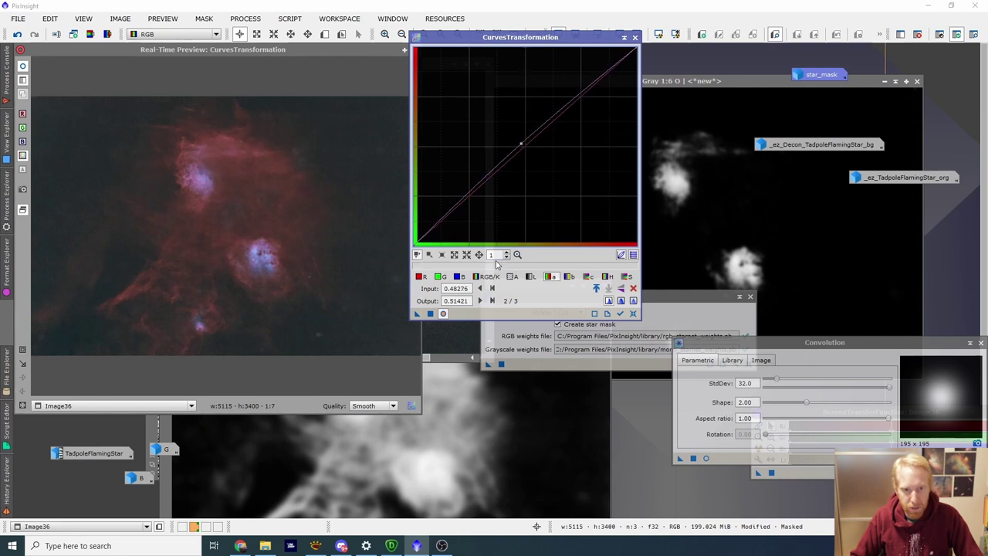
# - Raise the red curve through about (0.483, 0.512) and the green curve through about (0.490, 0.532) in CurvesTransformation
pyautogui.click(459, 276)
pyautogui.moveTo(524, 147); pyautogui.dragTo(538, 156)
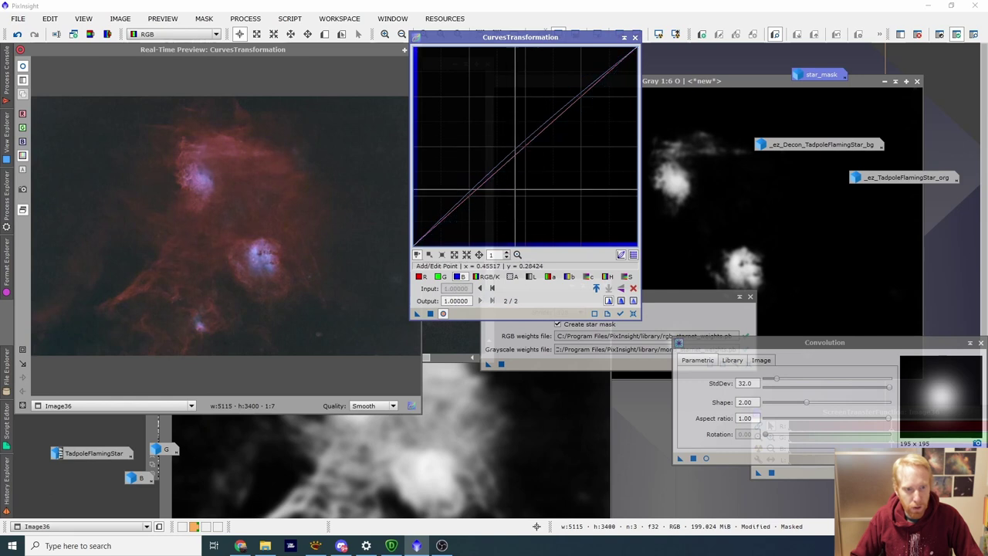
pyautogui.click(420, 275)
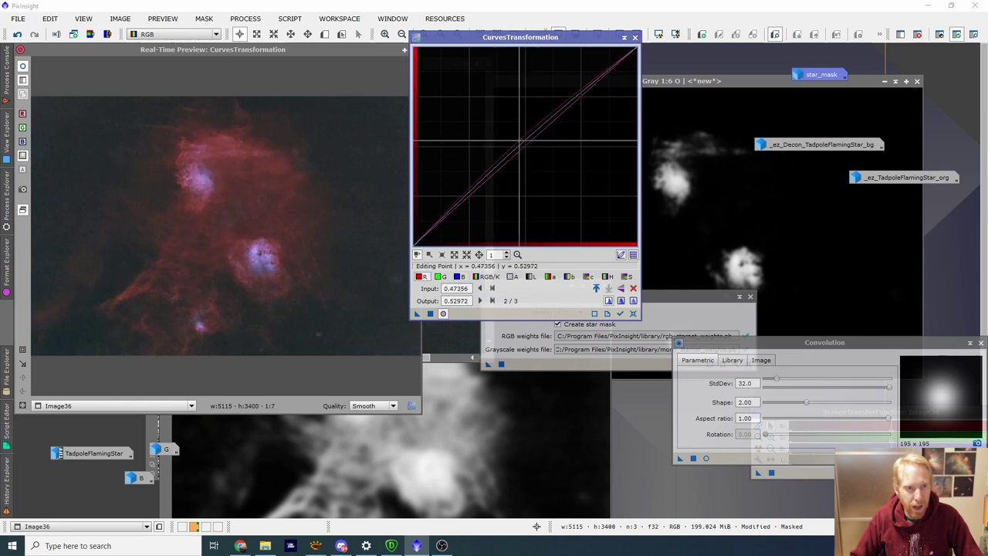
pyautogui.moveTo(525, 145); pyautogui.dragTo(522, 144)
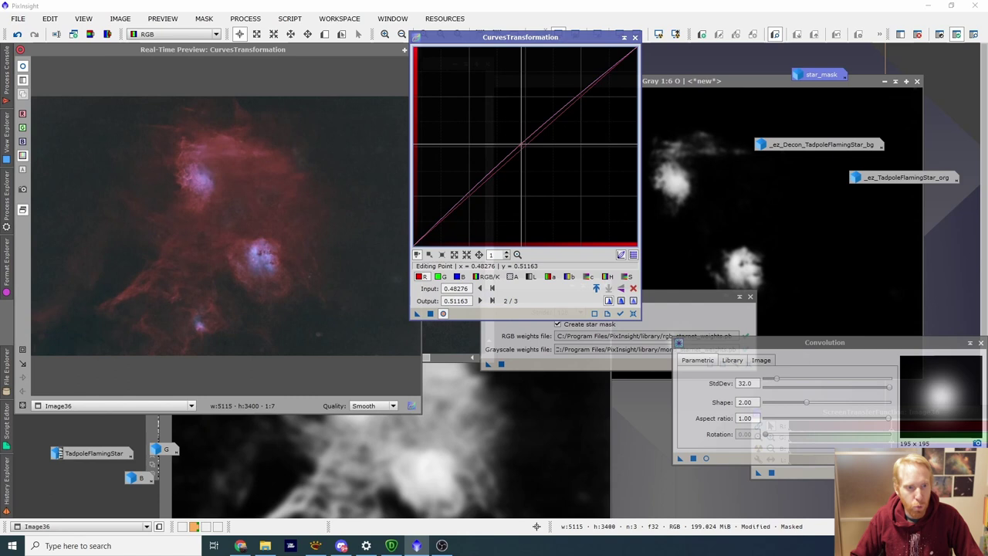
pyautogui.click(459, 276)
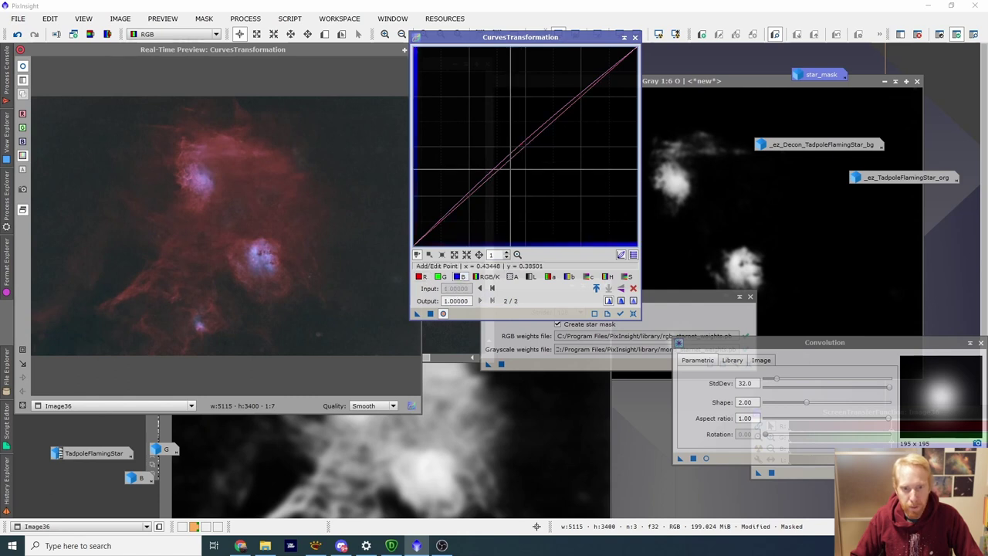
pyautogui.click(438, 275)
pyautogui.moveTo(530, 144); pyautogui.dragTo(524, 139)
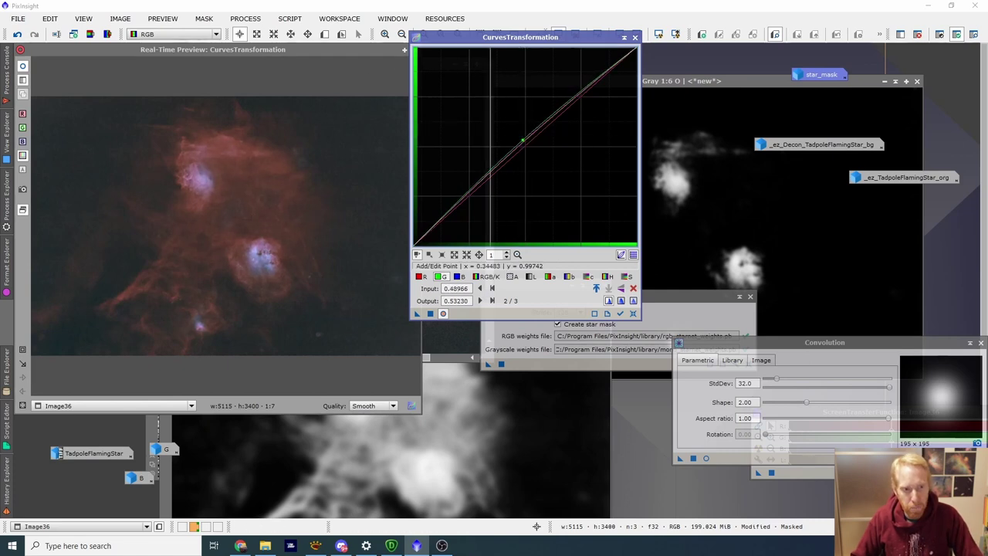
# - Close the real-time preview, apply the curves to Image36 through its mask, check the result and put CurvesTransformation away
pyautogui.moveTo(486, 40); pyautogui.dragTo(666, 49)
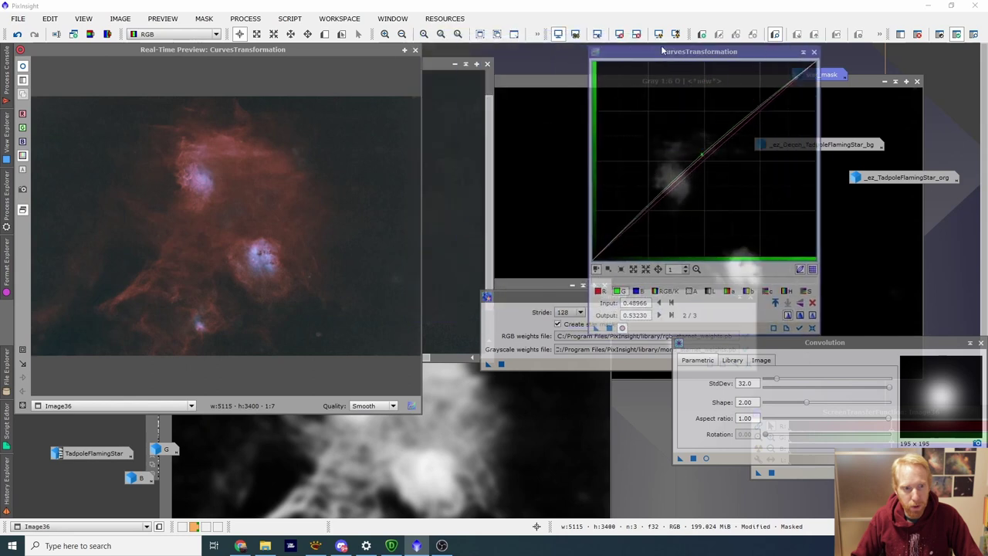
pyautogui.click(414, 51)
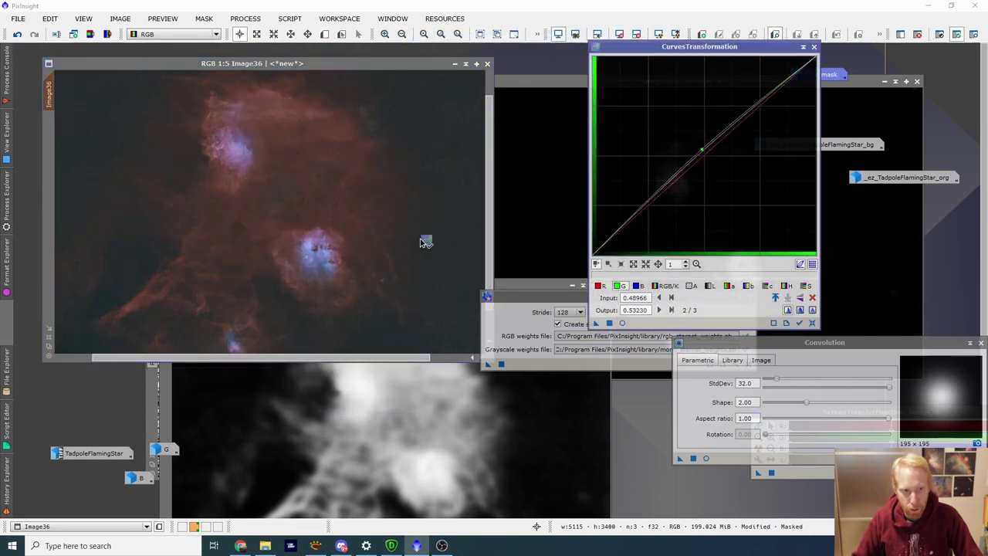
pyautogui.scroll(1, 402, 174)
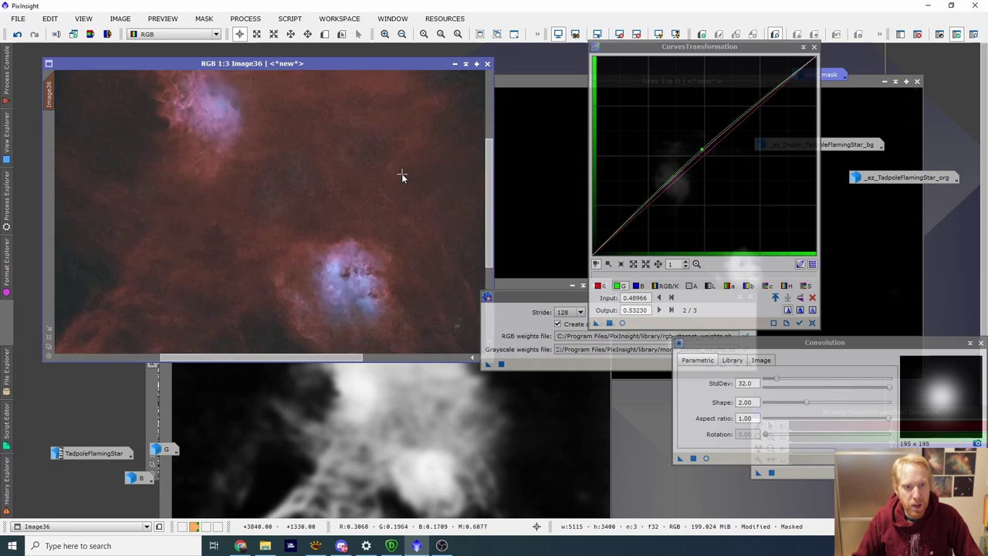
pyautogui.scroll(-2, 401, 174)
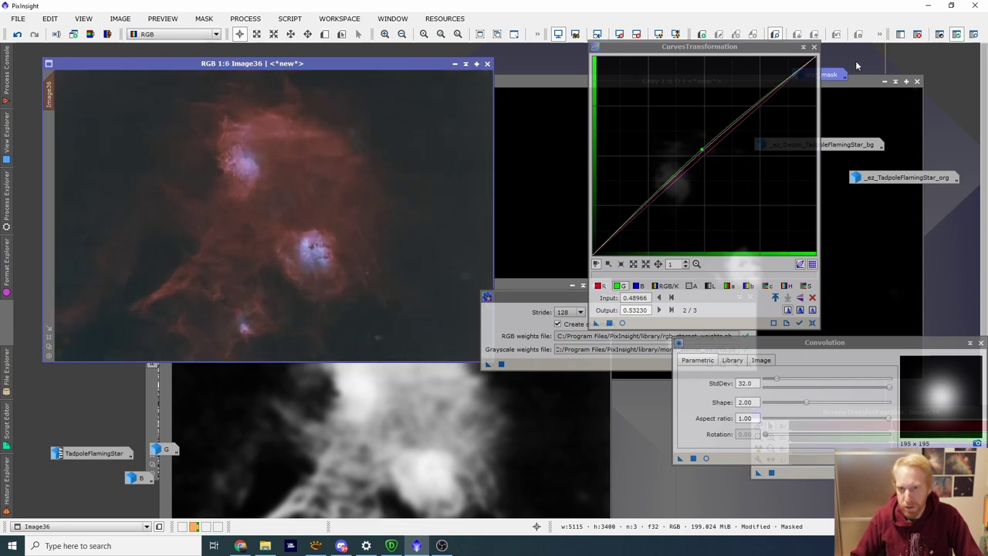
pyautogui.click(804, 48)
pyautogui.scroll(2, 227, 231)
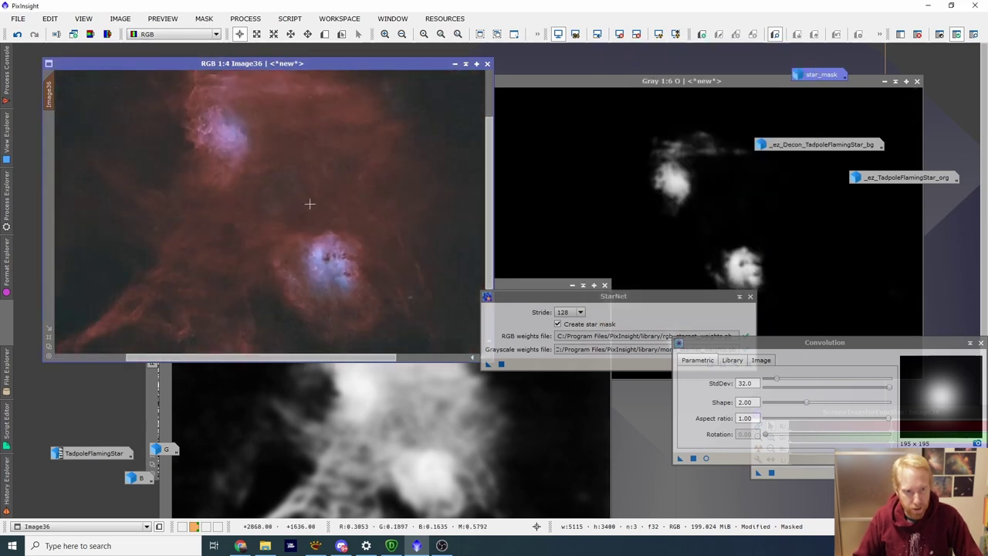
pyautogui.scroll(-2, 310, 204)
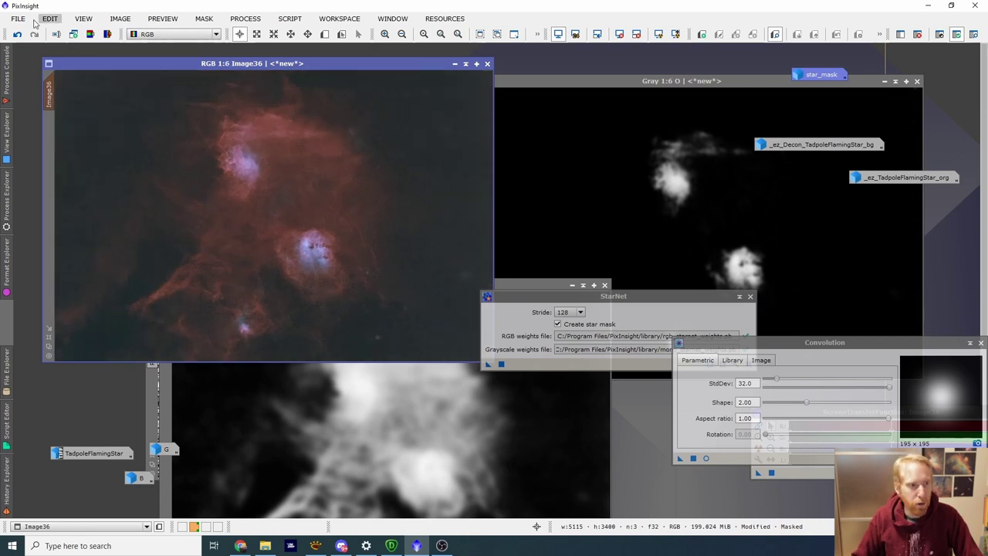
# - Save the adjusted image as Image36.tif and switch to Topaz DeNoise AI with that file open
pyautogui.click(18, 19)
pyautogui.click(34, 105)
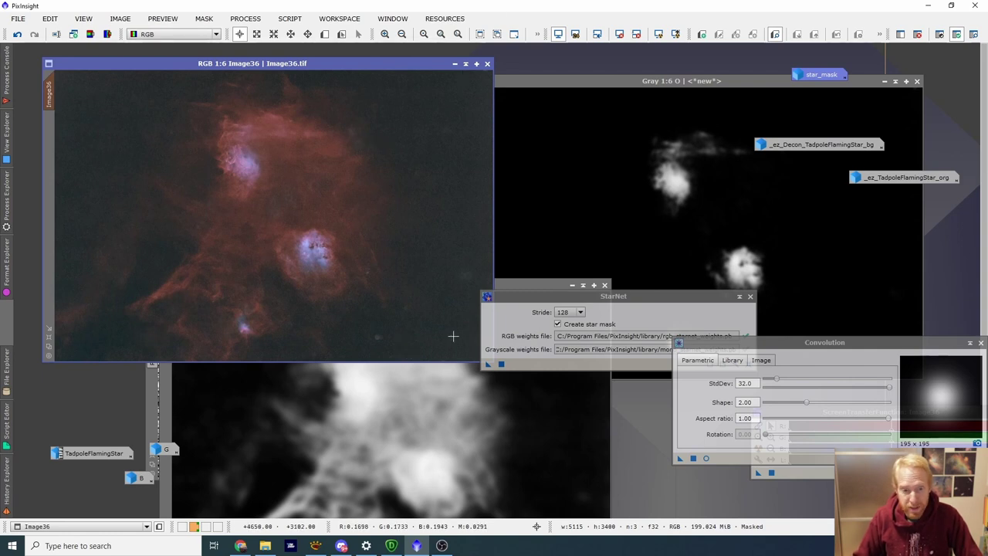
pyautogui.click(392, 546)
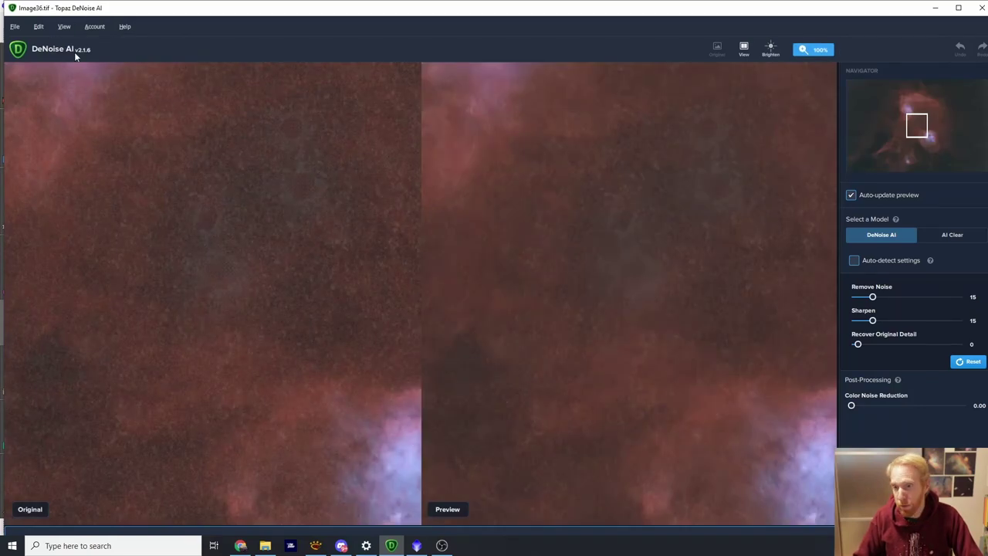
# - Compare the denoising models on a bright nebula core, then choose AI Clear with Remove Noise at High and Recover Details at 25
pyautogui.click(945, 234)
pyautogui.click(849, 235)
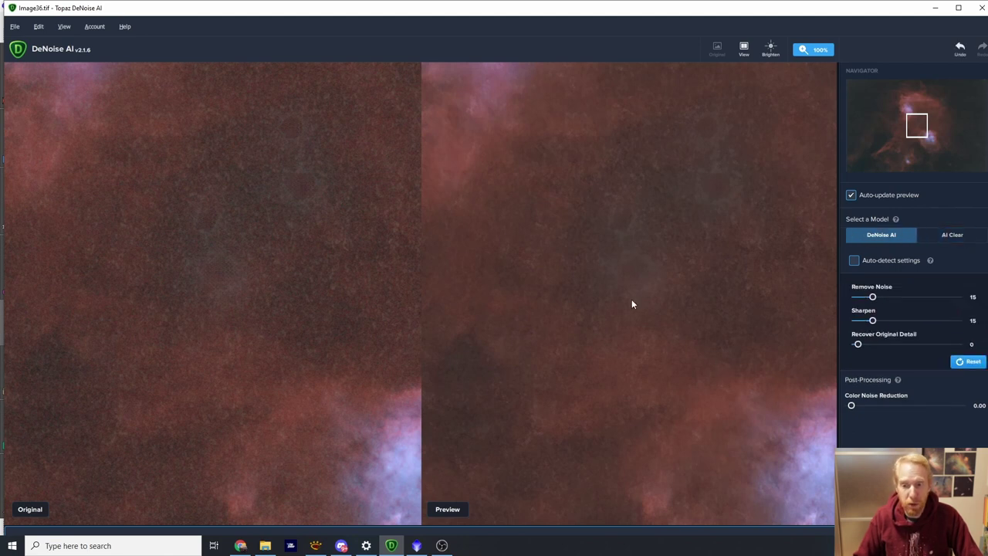
pyautogui.moveTo(482, 286); pyautogui.dragTo(103, 147)
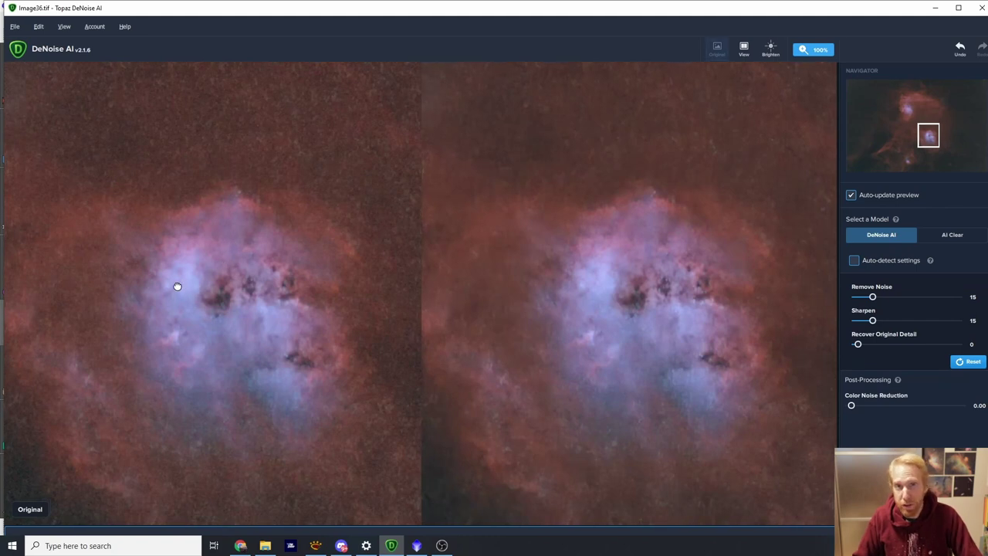
pyautogui.moveTo(176, 286); pyautogui.dragTo(196, 227)
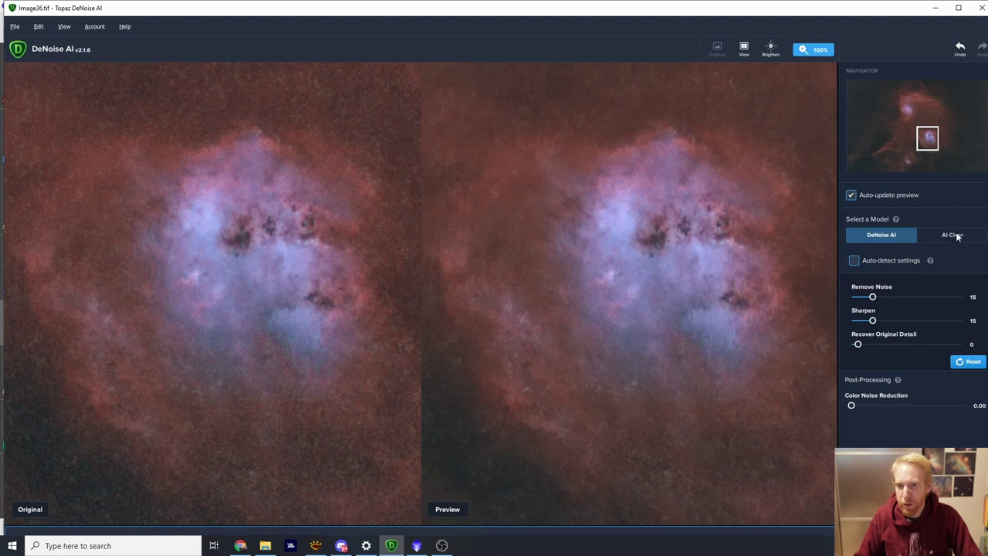
pyautogui.click(954, 237)
pyautogui.click(951, 286)
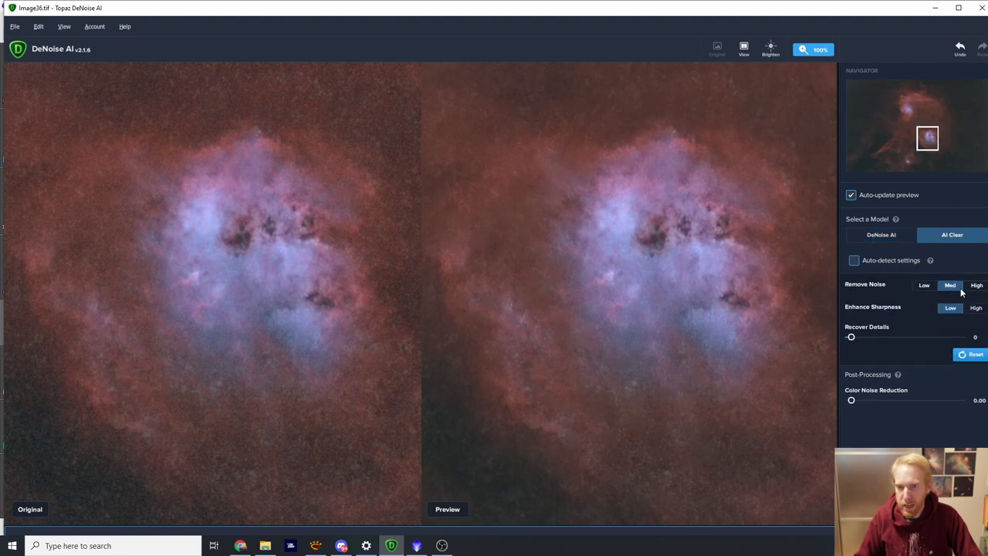
pyautogui.click(977, 287)
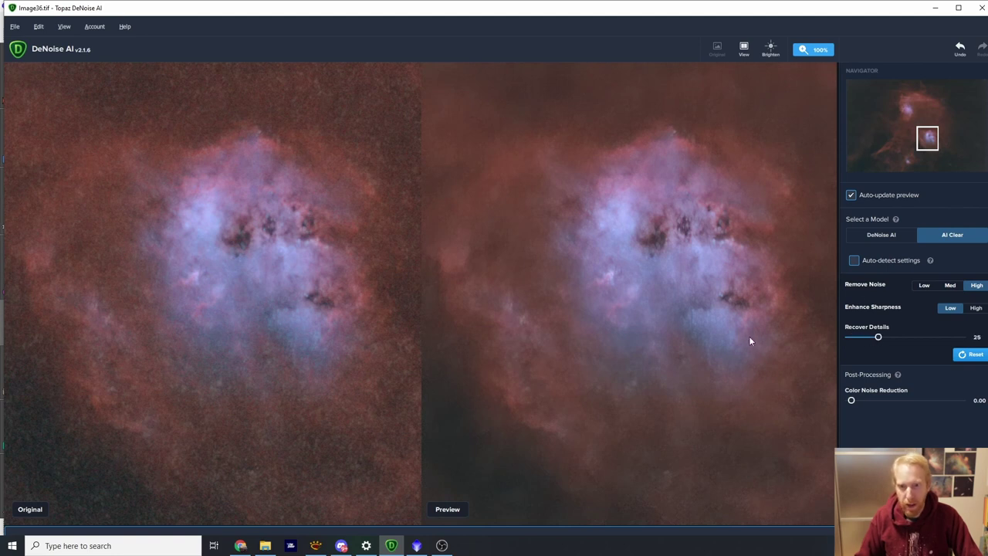
# - Examine the denoised preview against the original across the bright cores, dark background and faint filaments of the nebula
pyautogui.moveTo(185, 337); pyautogui.dragTo(95, 245)
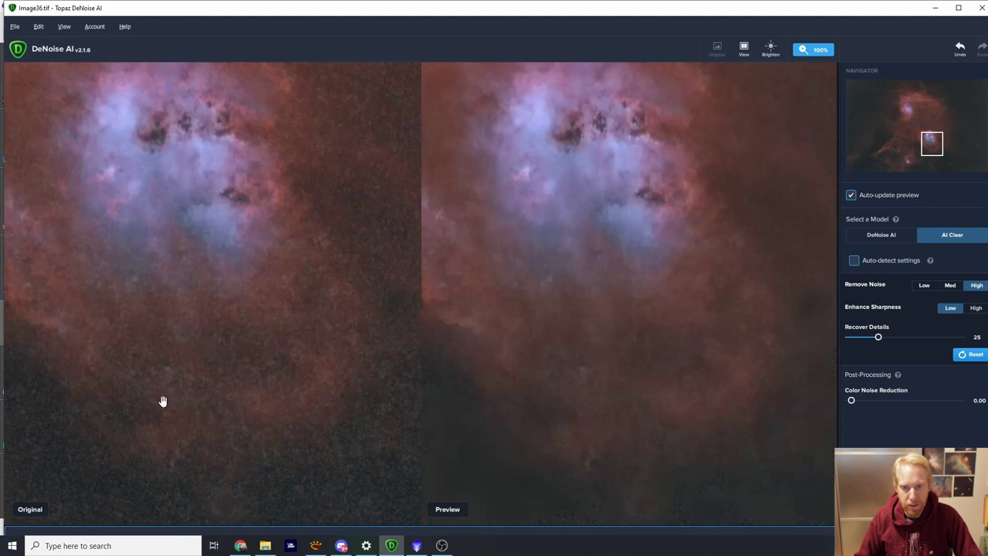
pyautogui.moveTo(167, 400); pyautogui.dragTo(311, 167)
pyautogui.moveTo(139, 307); pyautogui.dragTo(311, 267)
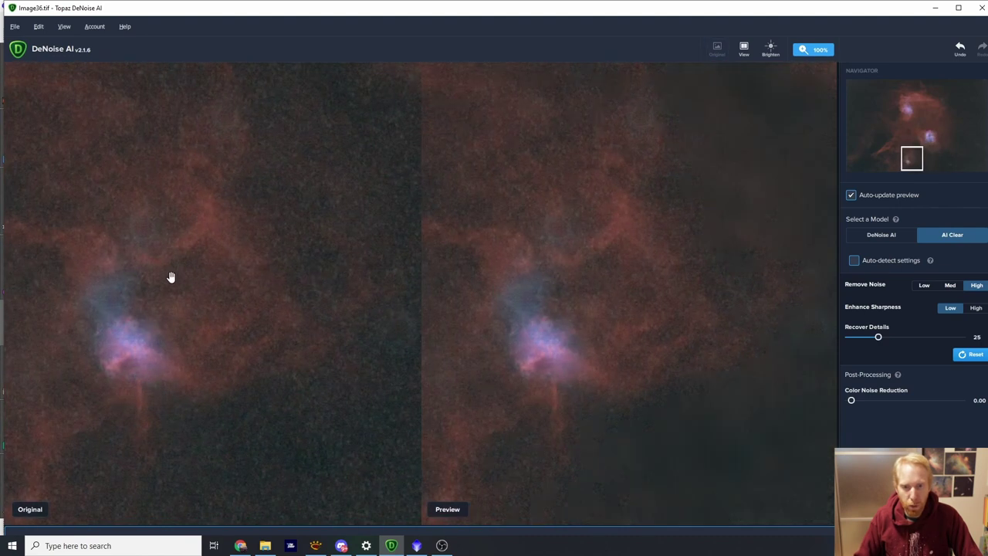
pyautogui.moveTo(132, 260); pyautogui.dragTo(244, 229)
pyautogui.moveTo(95, 164); pyautogui.dragTo(241, 264)
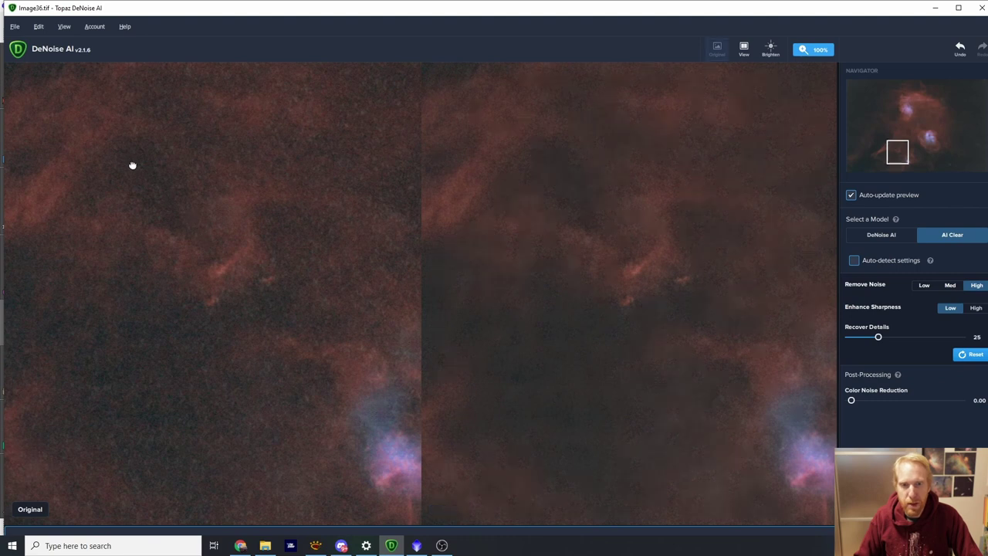
pyautogui.moveTo(132, 162); pyautogui.dragTo(266, 307)
pyautogui.moveTo(246, 127); pyautogui.dragTo(242, 137)
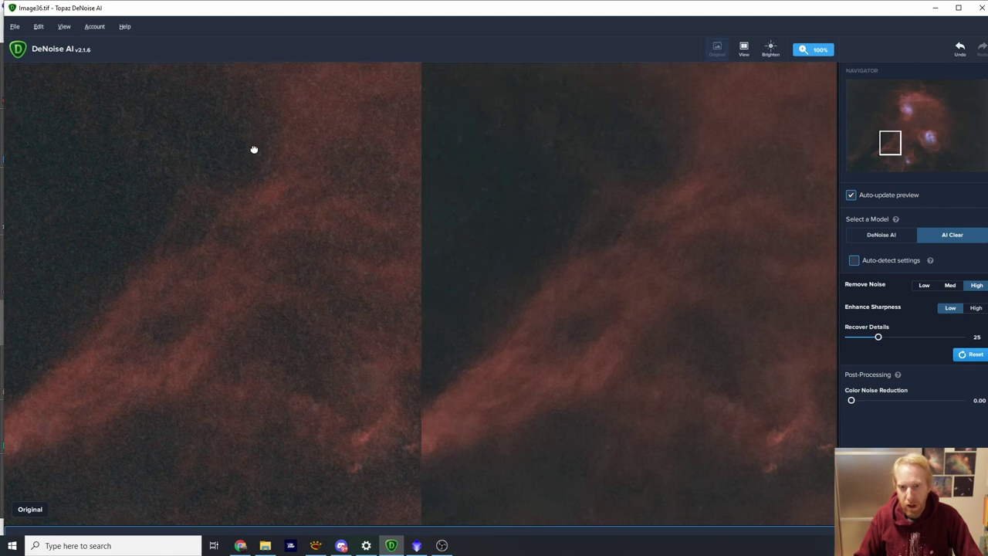
pyautogui.moveTo(255, 149); pyautogui.dragTo(177, 303)
pyautogui.moveTo(213, 150); pyautogui.dragTo(211, 326)
pyautogui.moveTo(236, 256)
pyautogui.mouseDown()
pyautogui.moveTo(177, 269)
pyautogui.moveTo(128, 308)
pyautogui.mouseUp()
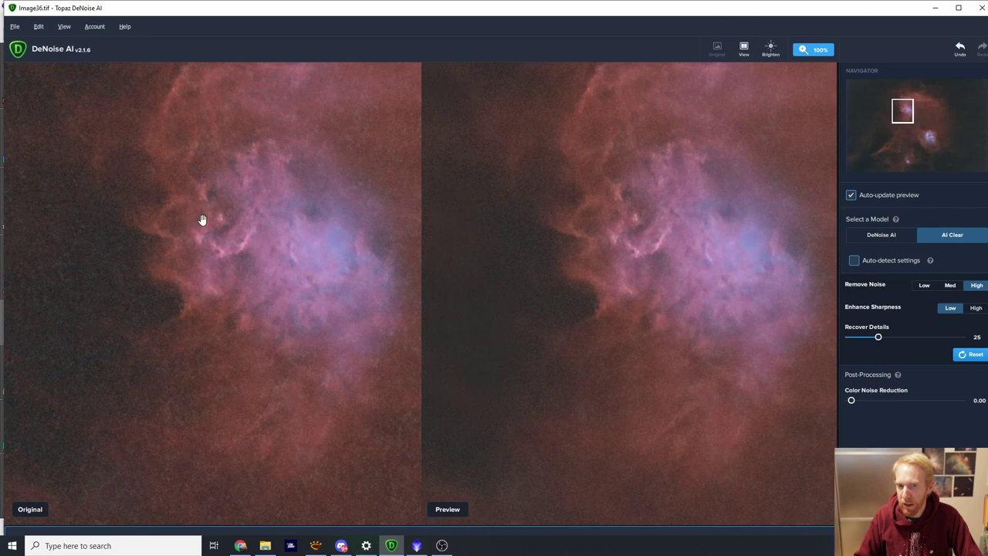
pyautogui.moveTo(258, 158); pyautogui.dragTo(268, 282)
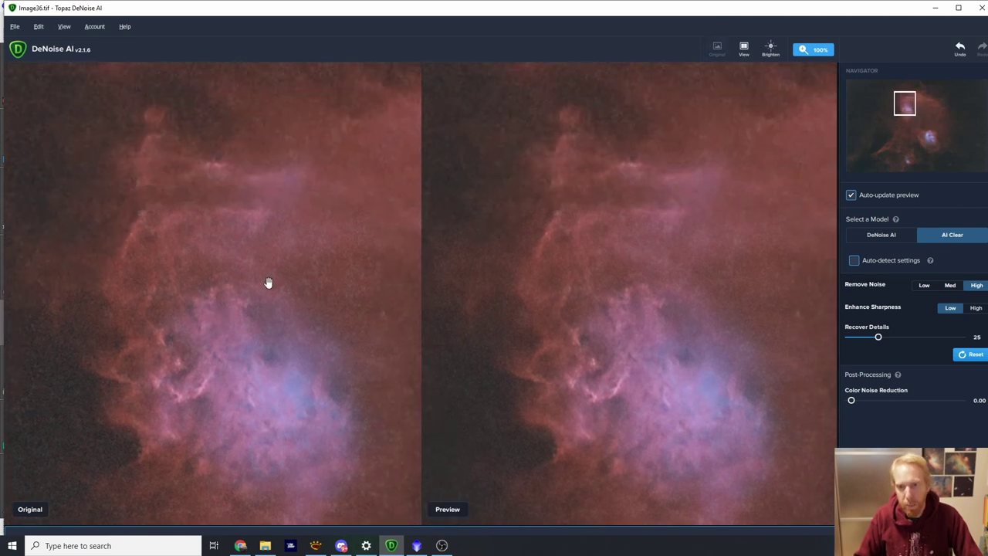
pyautogui.moveTo(303, 193); pyautogui.dragTo(218, 281)
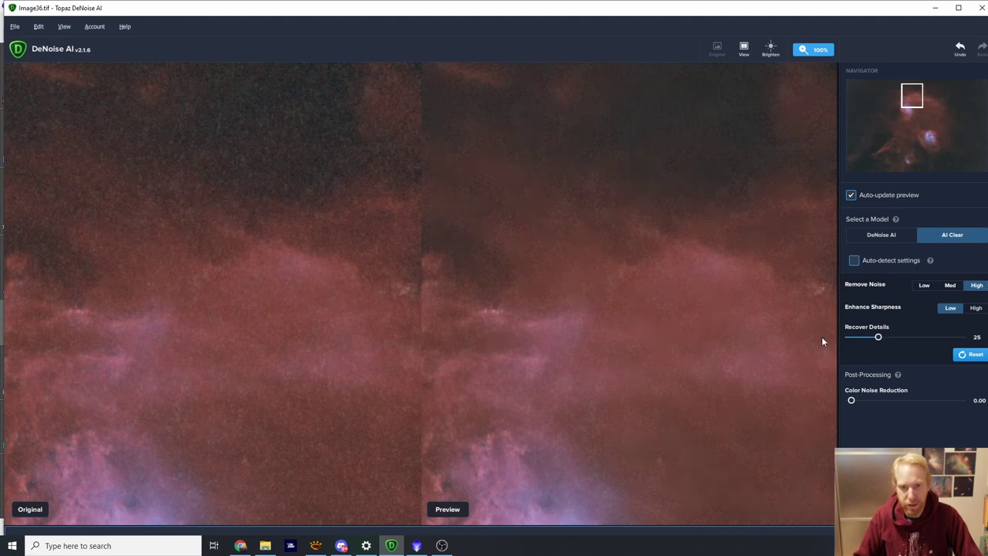
# - Save the denoised image, load Image36-DeNoiseAI-clear.tif from the Pictures folder into PixInsight and place it over the original
pyautogui.click(14, 26)
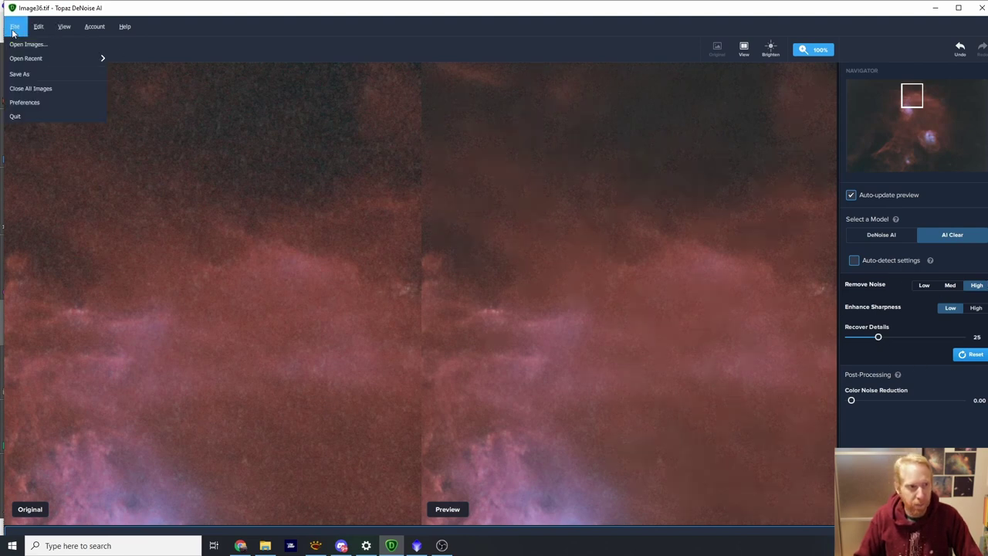
pyautogui.click(14, 75)
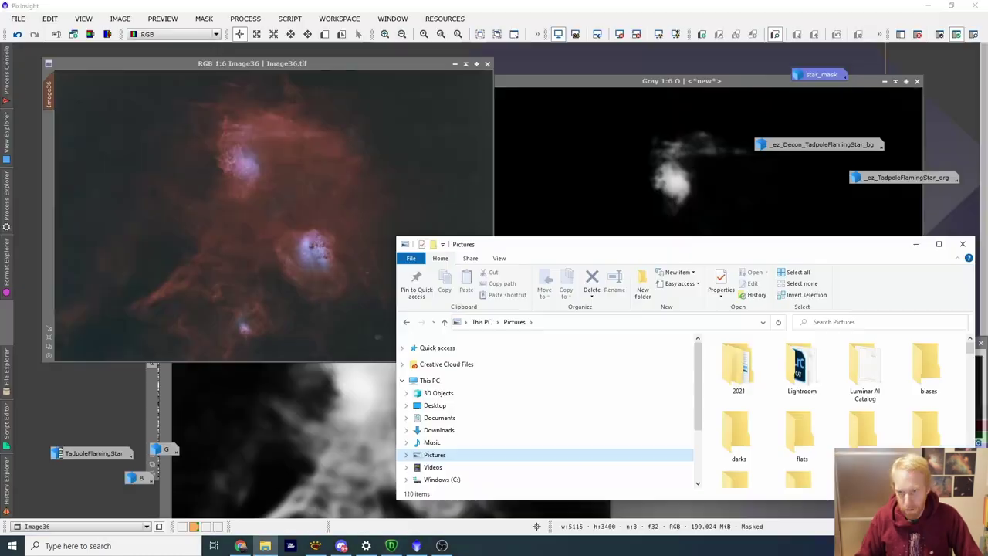
pyautogui.click(864, 428)
pyautogui.moveTo(865, 428); pyautogui.dragTo(274, 186)
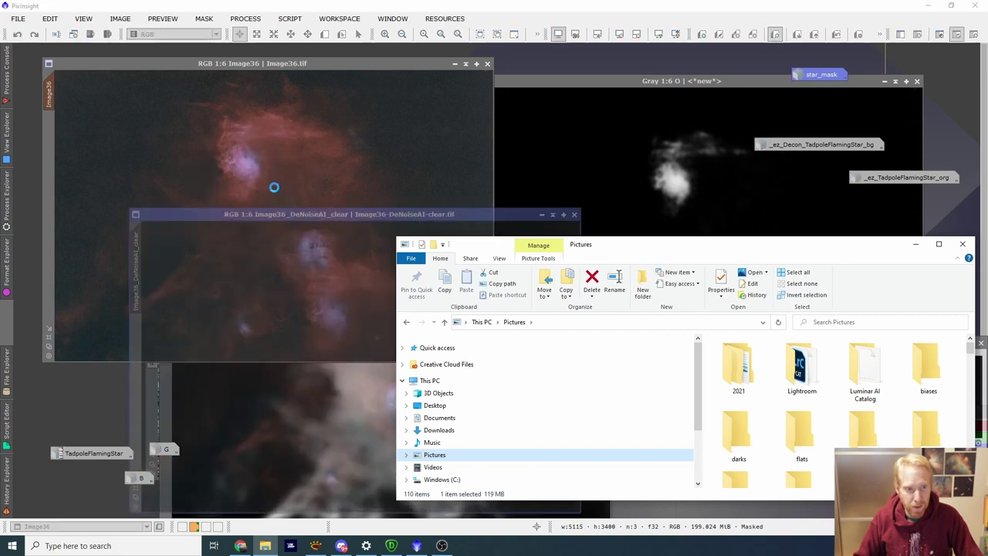
pyautogui.click(963, 244)
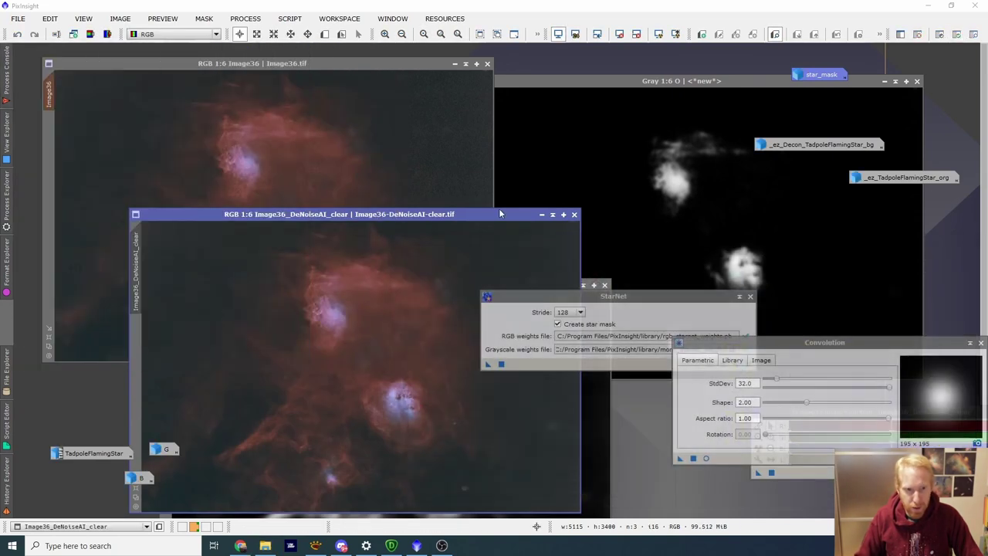
pyautogui.moveTo(363, 206); pyautogui.dragTo(298, 106)
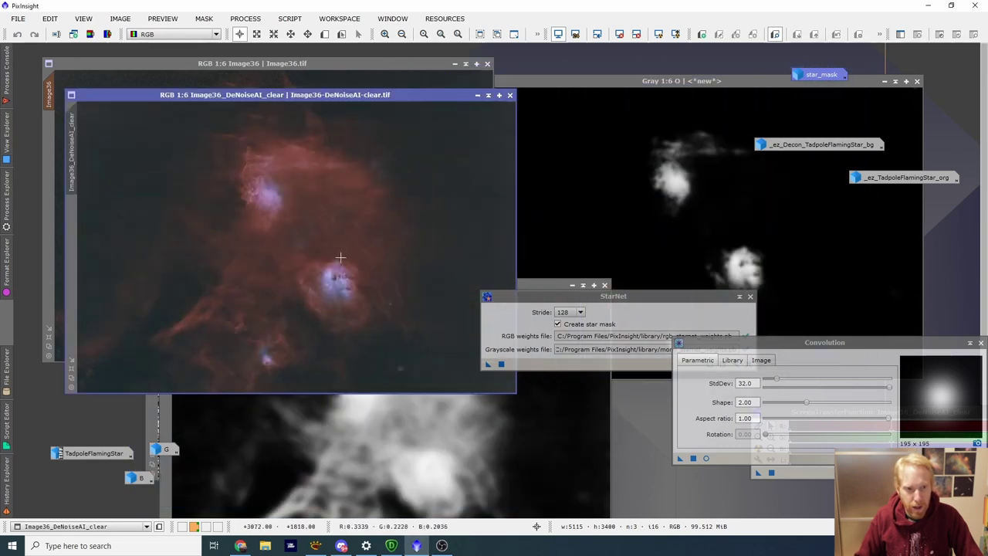
pyautogui.scroll(4, 351, 247)
pyautogui.scroll(-2, 352, 245)
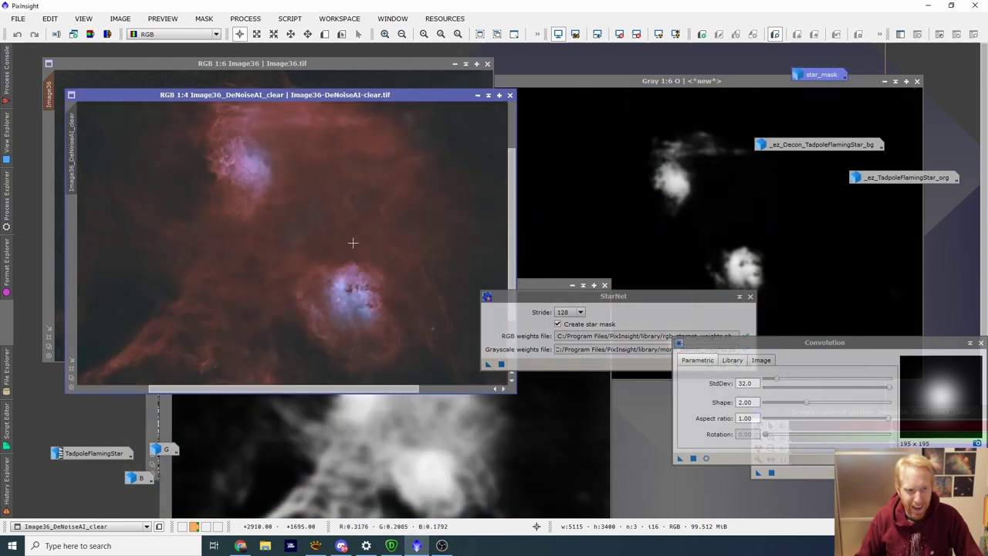
# - Sharpen the denoised image with MultiscaleMedianTransform, using a bias of 0.01 on detail layer 3
pyautogui.click(3, 203)
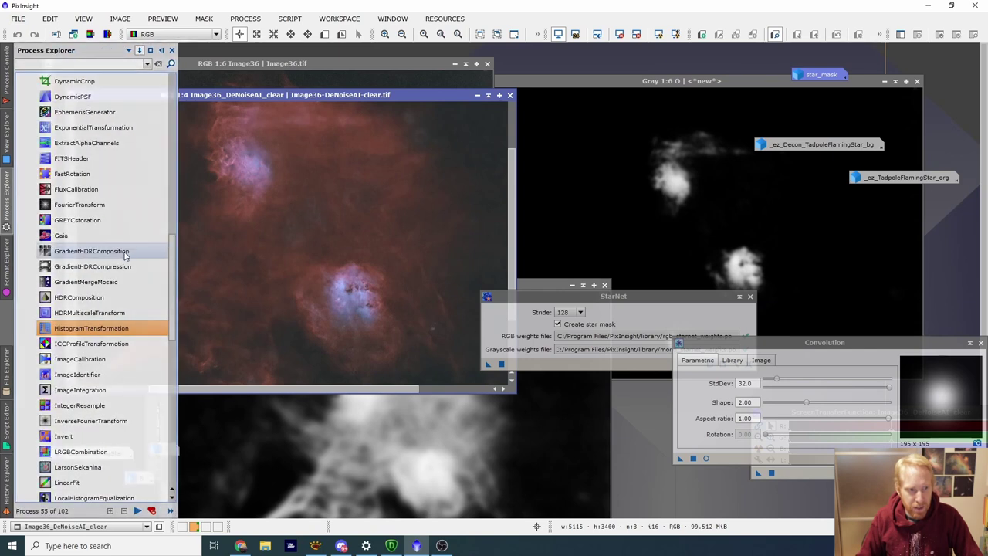
pyautogui.scroll(-4, 124, 260)
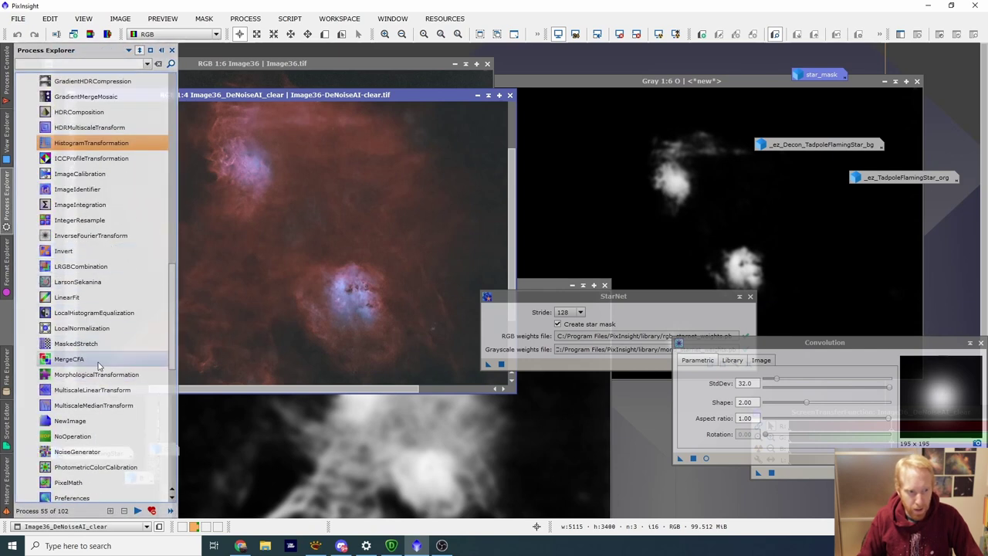
pyautogui.moveTo(96, 411); pyautogui.dragTo(95, 411)
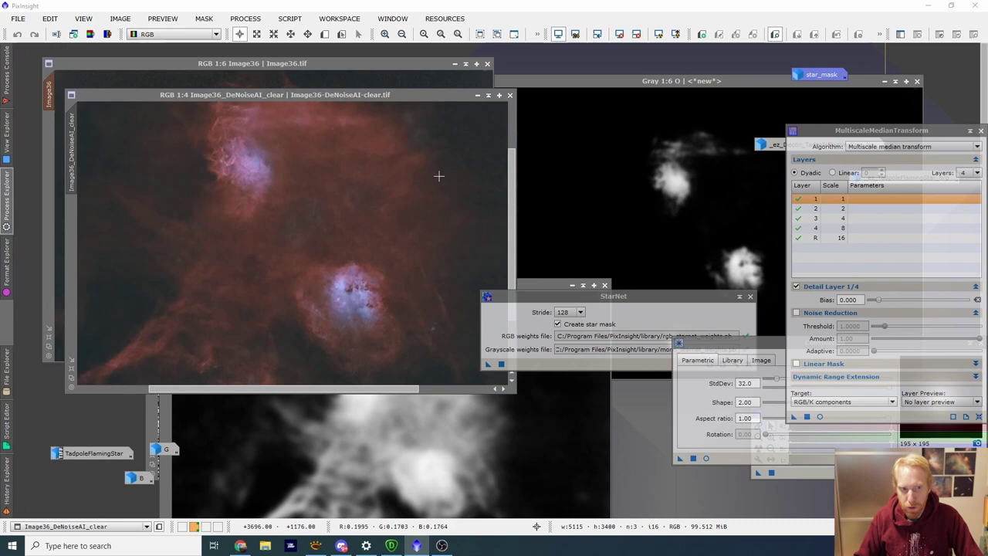
pyautogui.click(856, 219)
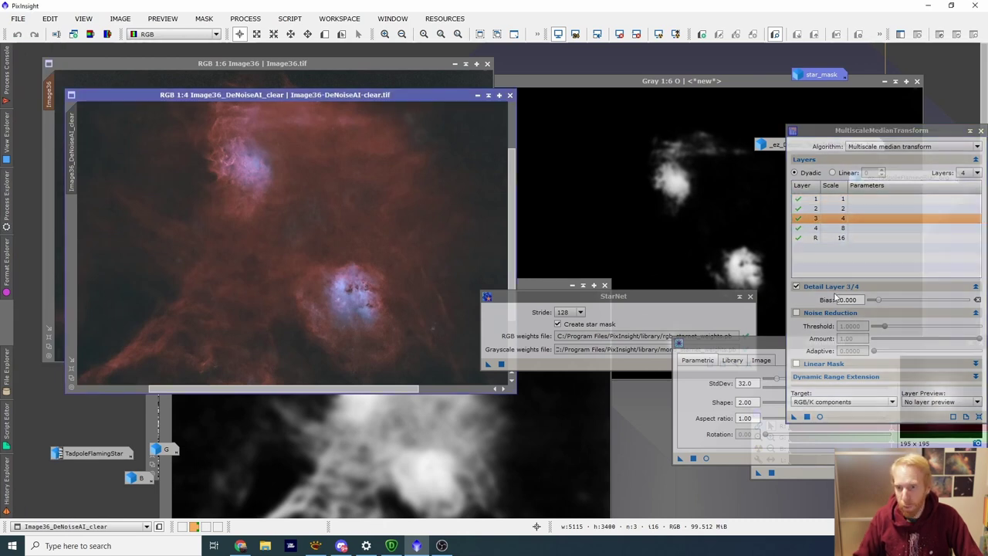
pyautogui.doubleClick(849, 300)
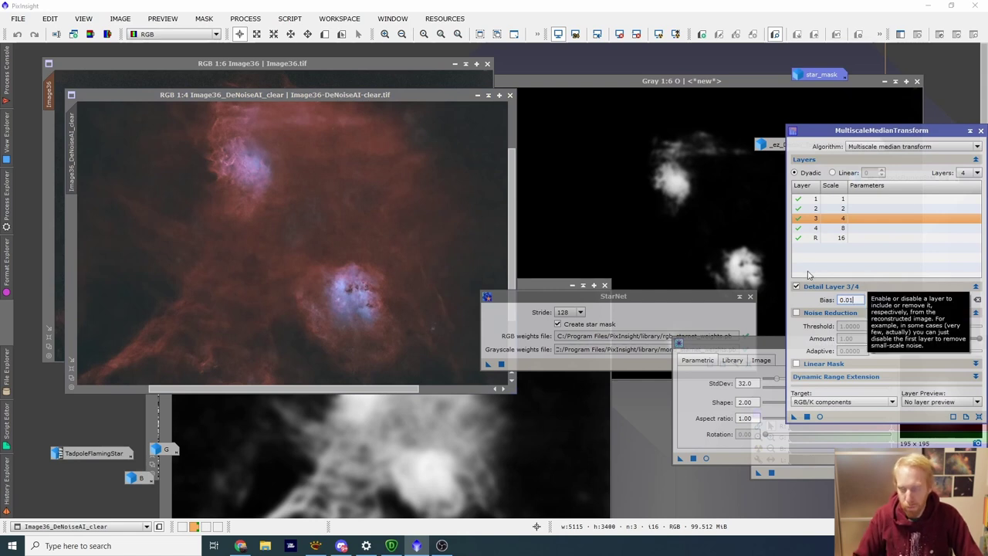
pyautogui.moveTo(793, 416); pyautogui.dragTo(314, 253)
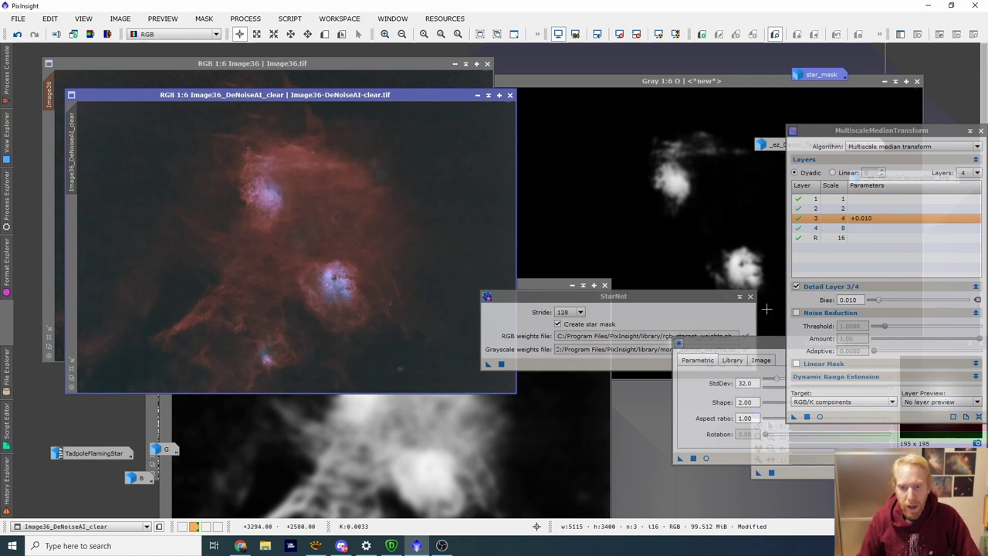
# - Set up a PixelMath process with the single RGB/K expression $T+star_mask
pyautogui.click(4, 188)
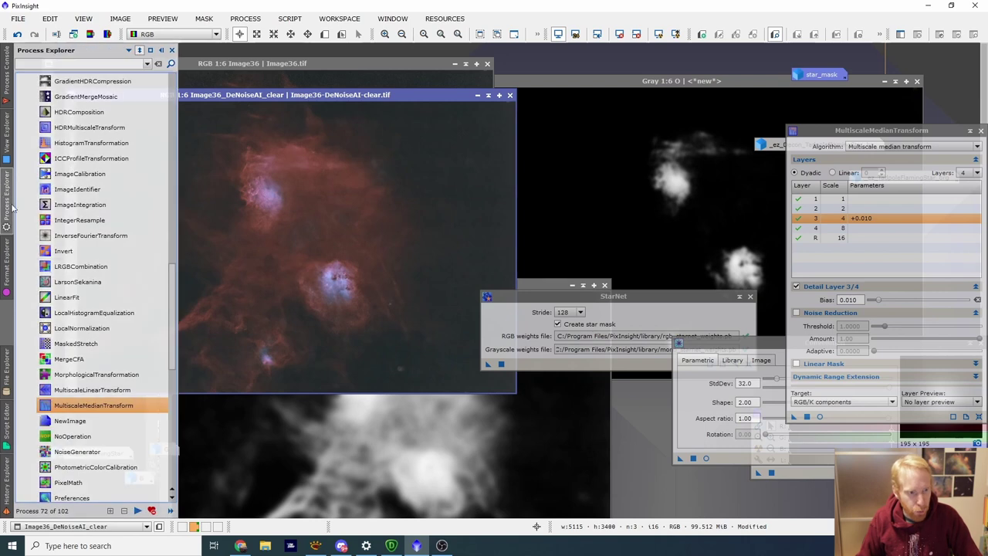
pyautogui.scroll(3, 108, 232)
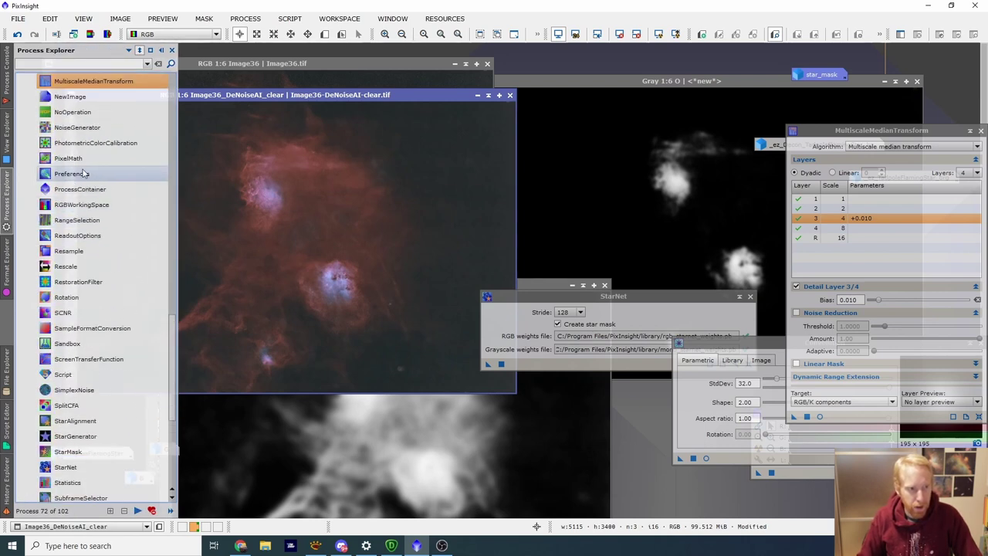
pyautogui.doubleClick(46, 155)
pyautogui.click(441, 123)
pyautogui.click(475, 235)
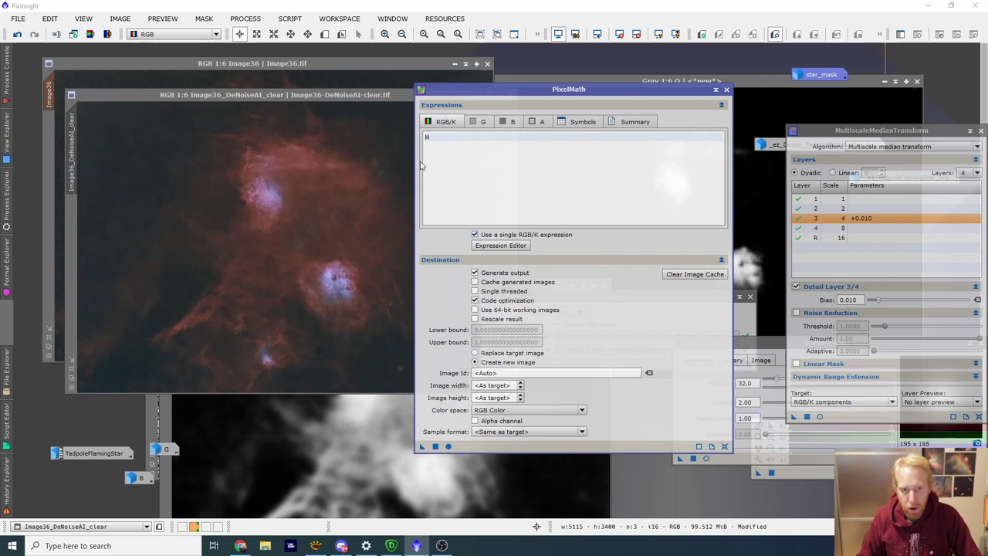
pyautogui.click(438, 140)
pyautogui.hotkey('ctrl', 'a')
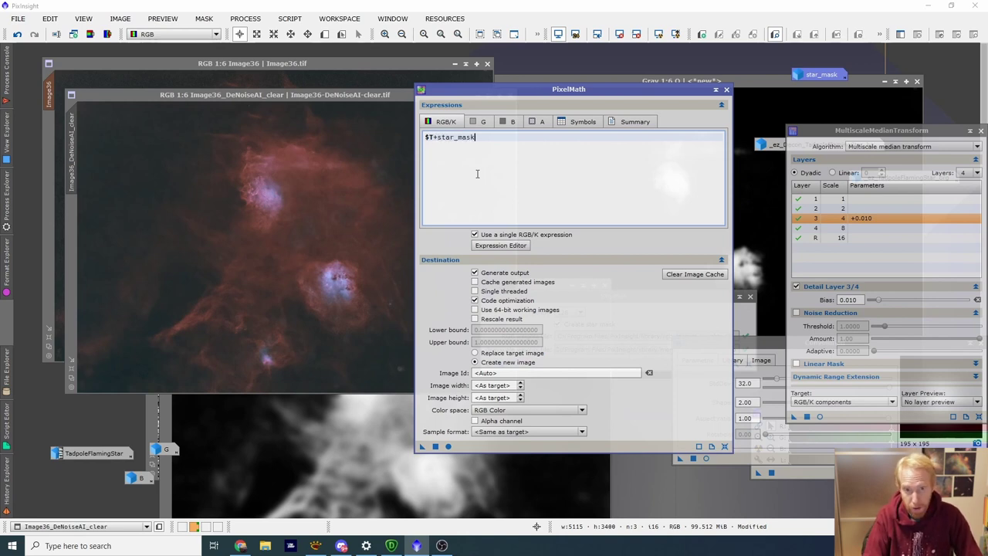
# - Restore the star_mask image beside the nebula and apply the PixelMath expression to the denoised image to create a combined image with stars
pyautogui.doubleClick(809, 78)
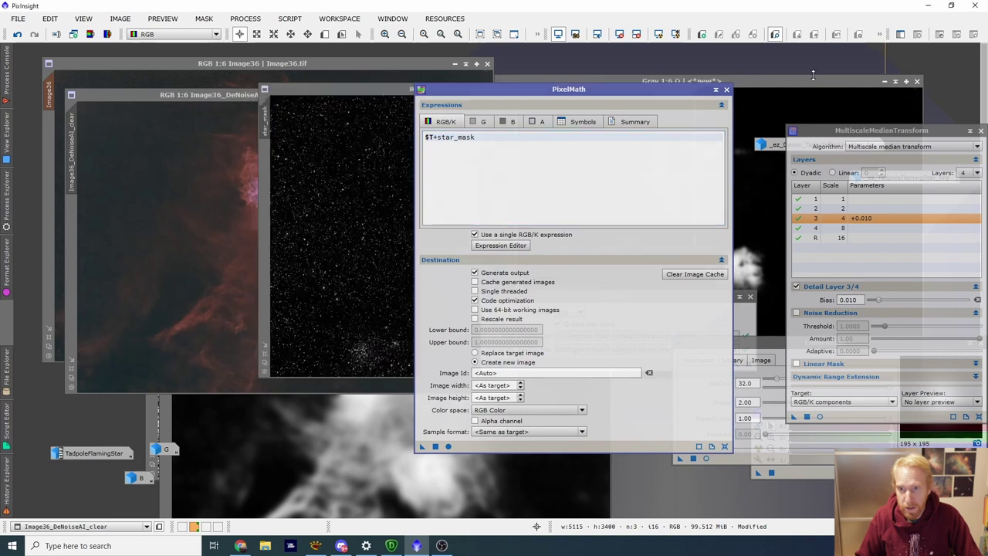
pyautogui.moveTo(403, 89); pyautogui.dragTo(264, 157)
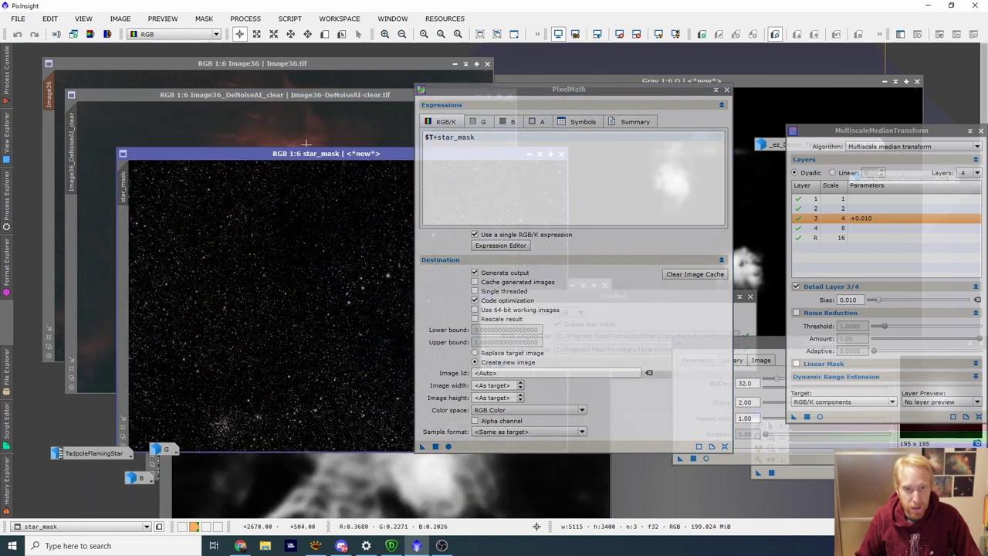
pyautogui.moveTo(264, 153); pyautogui.dragTo(770, 98)
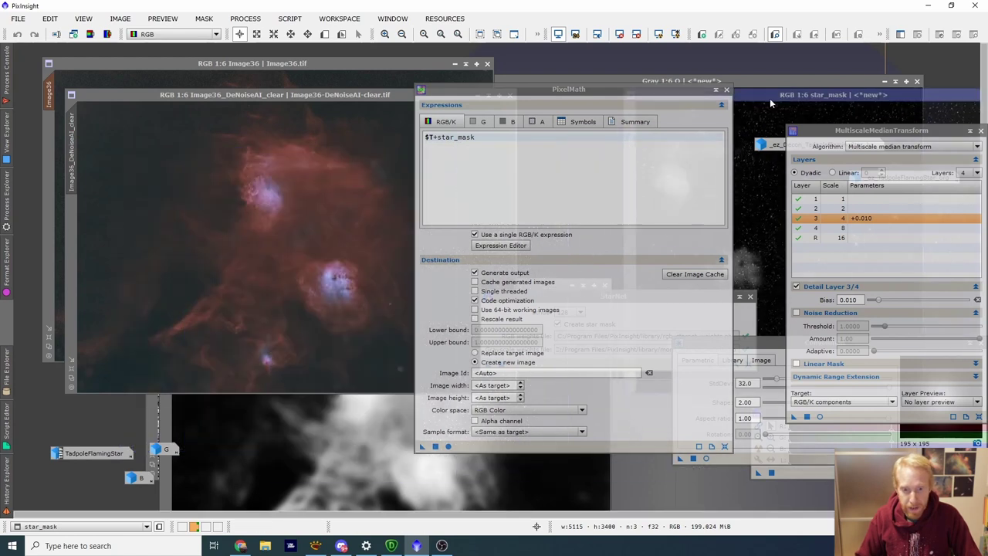
pyautogui.moveTo(422, 447); pyautogui.dragTo(270, 224)
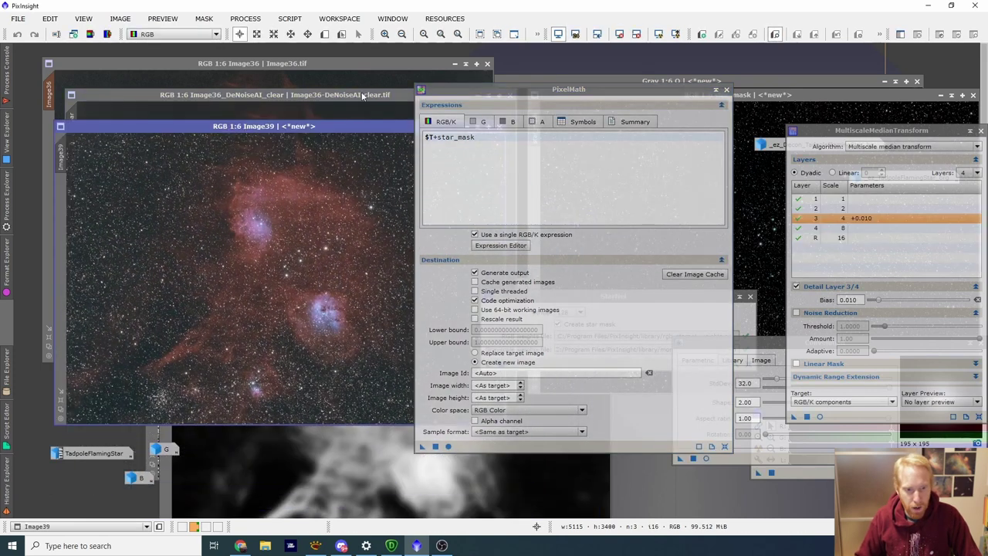
pyautogui.click(727, 90)
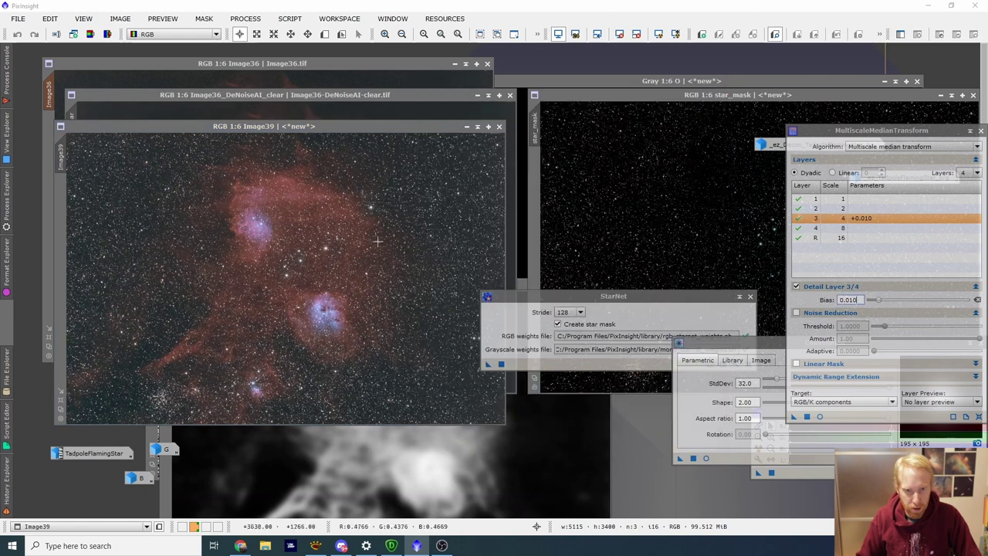
# - Run EZ Star Reduction on the combined image using Morphological Selection with 4 iterations
pyautogui.click(529, 298)
pyautogui.moveTo(528, 300); pyautogui.dragTo(670, 276)
pyautogui.moveTo(293, 129); pyautogui.dragTo(355, 87)
pyautogui.scroll(-1, 510, 130)
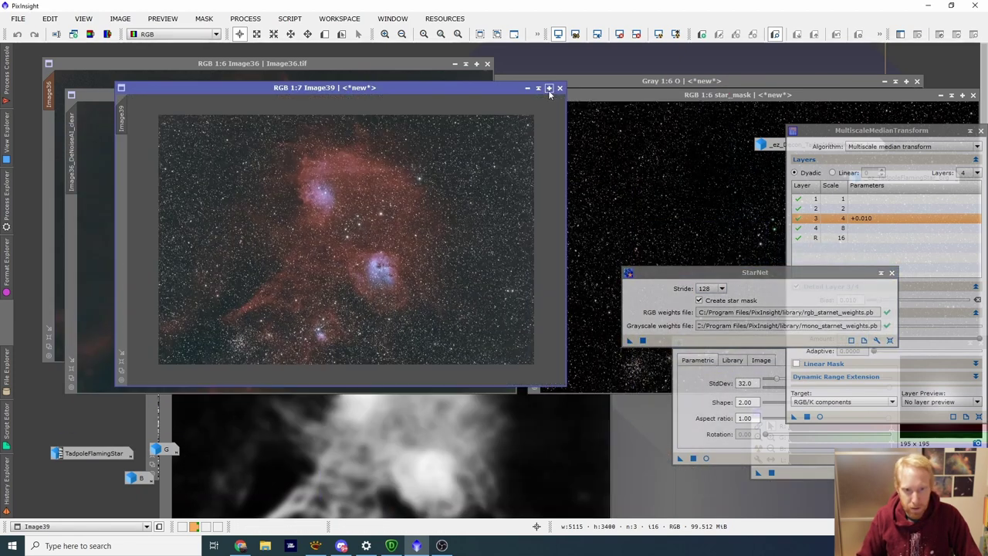
pyautogui.click(290, 19)
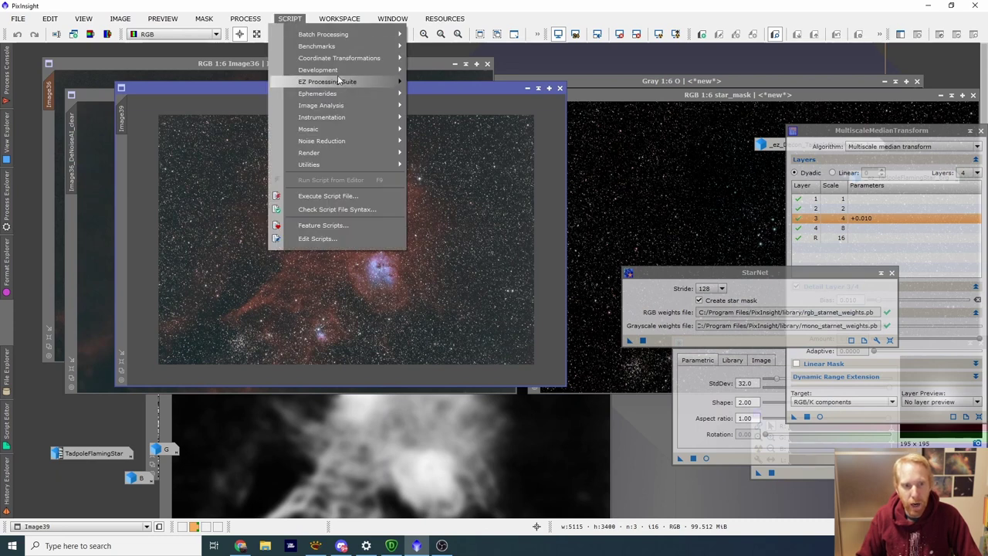
pyautogui.moveTo(338, 85)
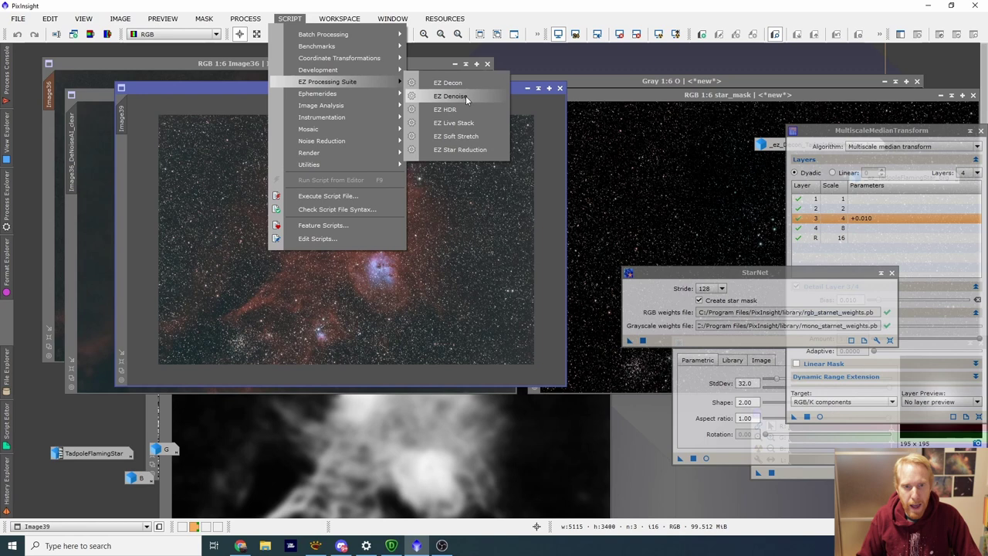
pyautogui.click(462, 149)
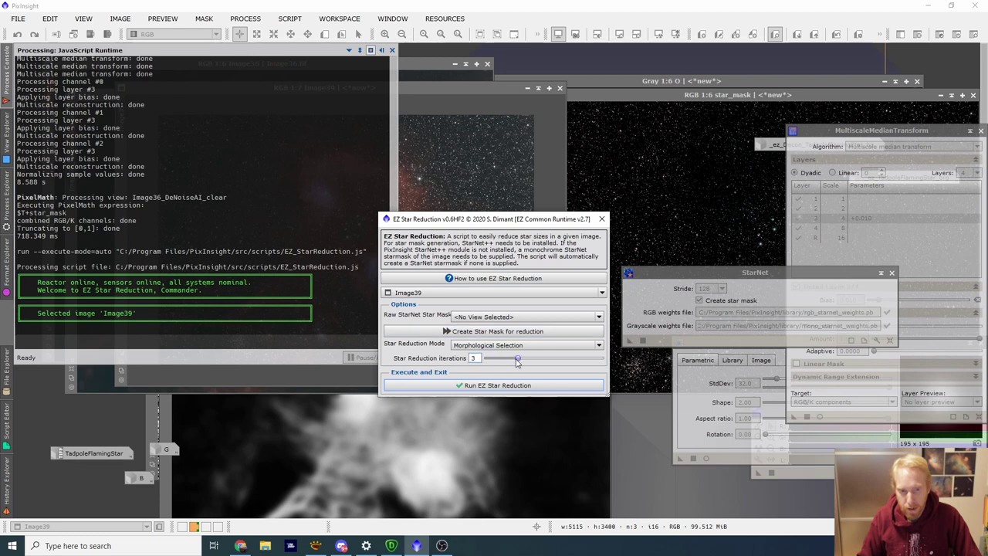
pyautogui.click(486, 358)
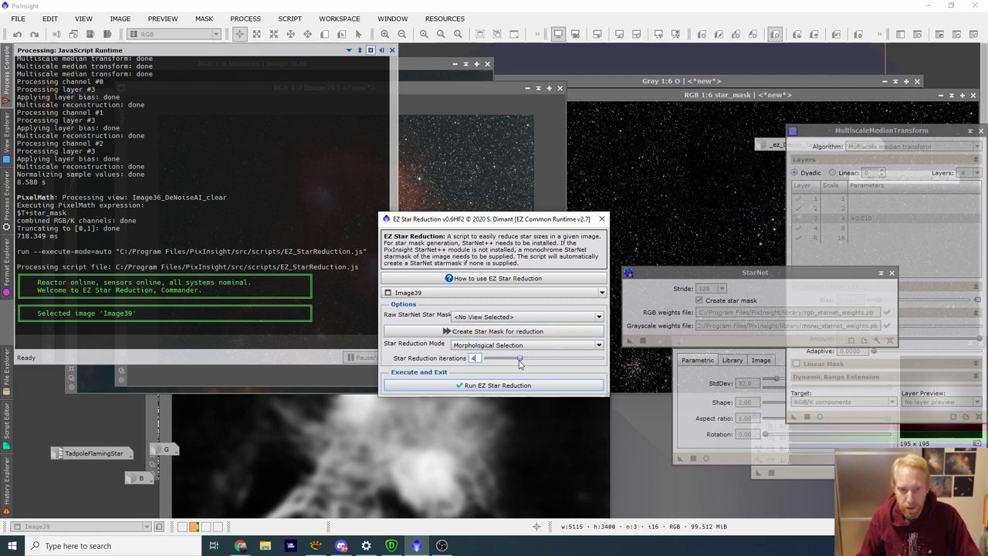
pyautogui.click(494, 385)
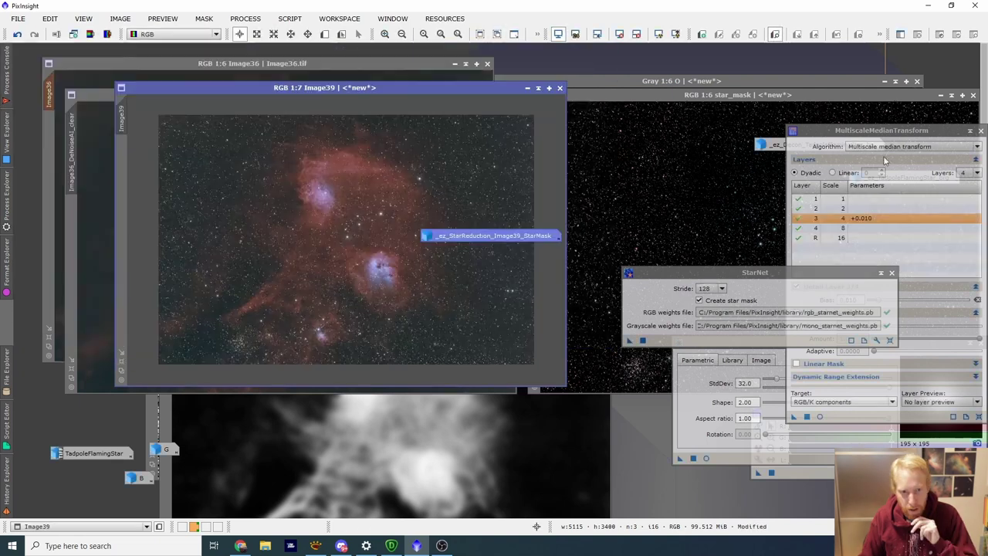
# - Set the star-reduction mask aside, move the star-reduced image to an empty workspace, maximize it and examine its stars and nebula detail
pyautogui.moveTo(510, 239); pyautogui.dragTo(895, 63)
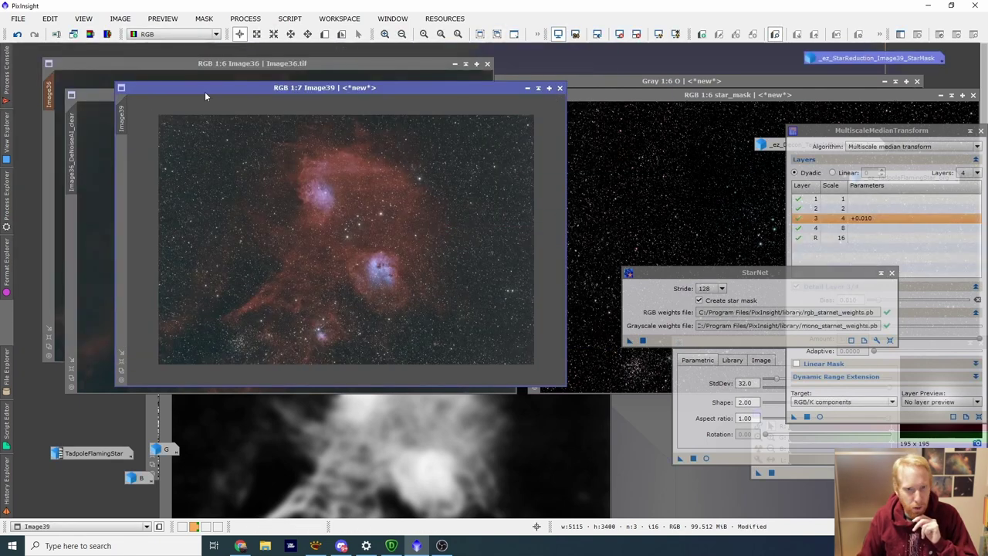
pyautogui.click(526, 88)
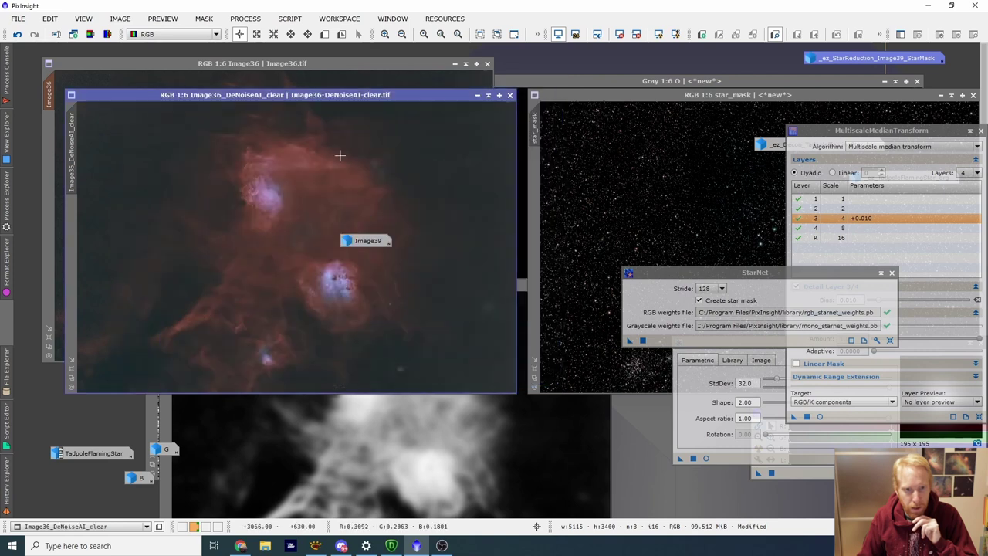
pyautogui.moveTo(370, 247)
pyautogui.mouseDown()
pyautogui.moveTo(336, 324)
pyautogui.moveTo(206, 526)
pyautogui.moveTo(361, 246)
pyautogui.mouseUp()
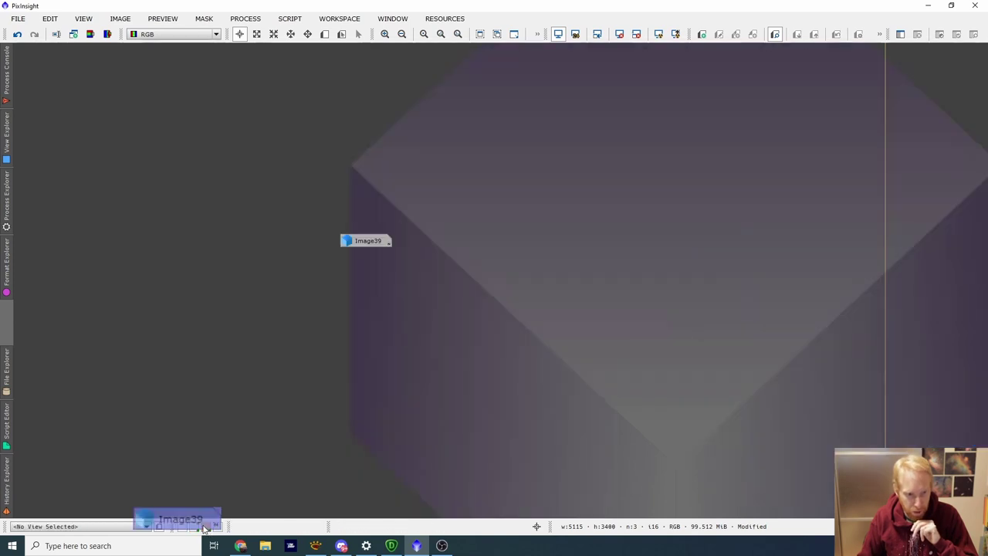
pyautogui.doubleClick(365, 242)
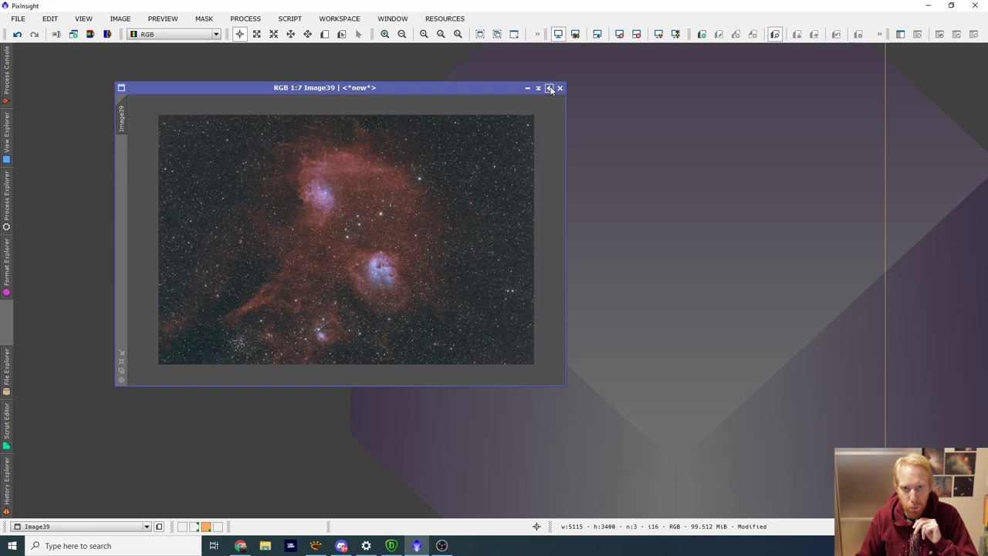
pyautogui.click(550, 86)
pyautogui.scroll(2, 687, 220)
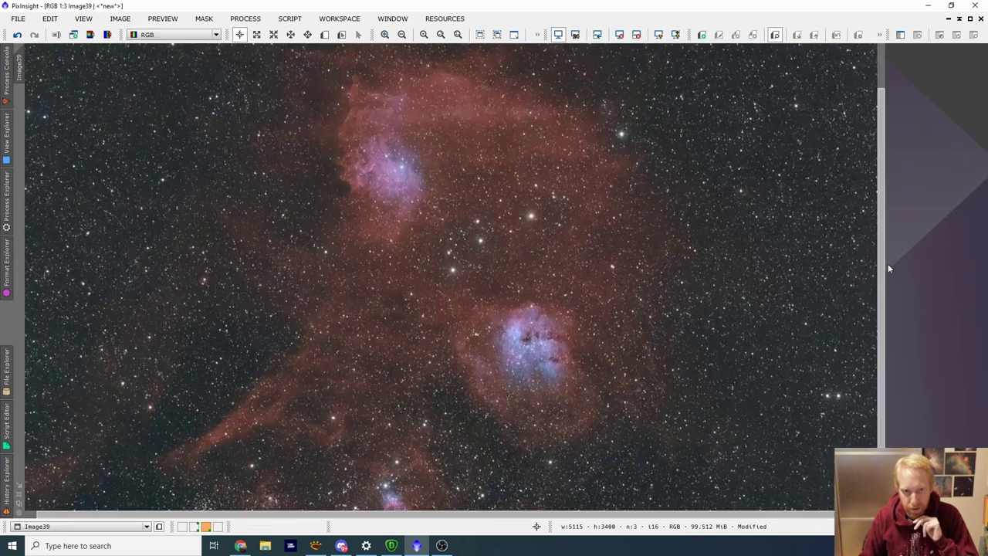
pyautogui.moveTo(882, 268); pyautogui.dragTo(891, 335)
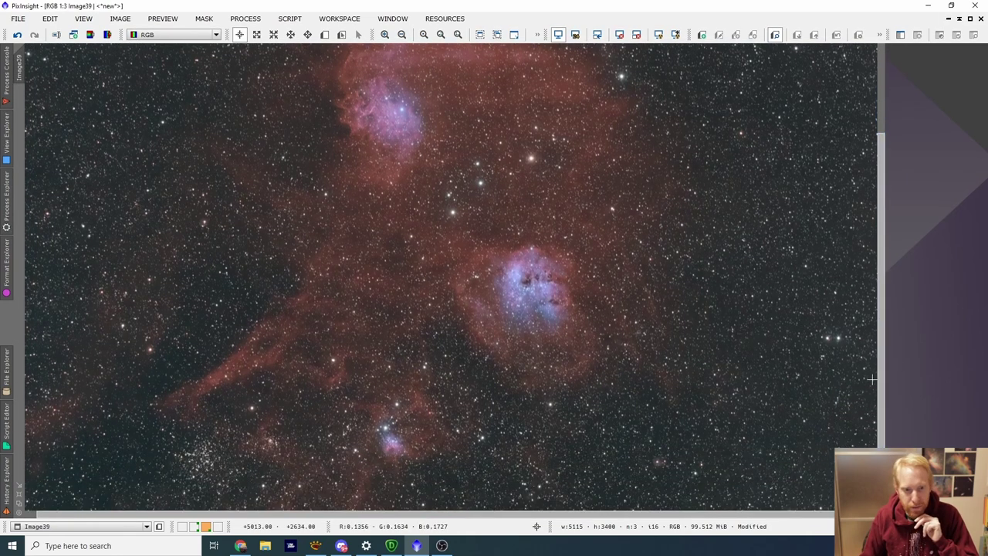
pyautogui.hotkey('ctrl', '+')
pyautogui.moveTo(879, 308); pyautogui.dragTo(879, 217)
pyautogui.scroll(-2, 699, 222)
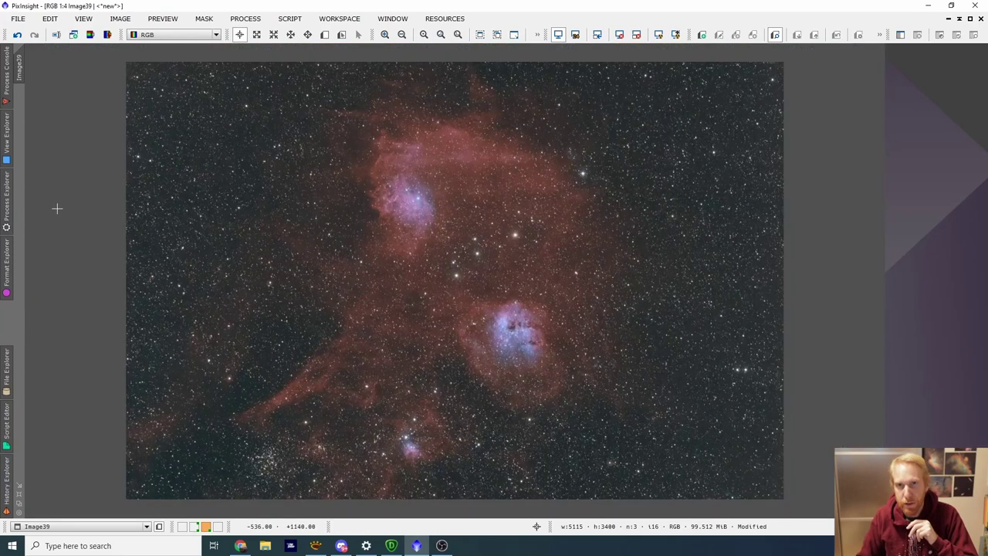
# - Reset CurvesTransformation and shape a gentle RGB/K S-curve with real-time preview, raising the highlights and lowering the shadow point to about 0.078 in, 0.057 out
pyautogui.click(6, 202)
pyautogui.scroll(-10, 110, 220)
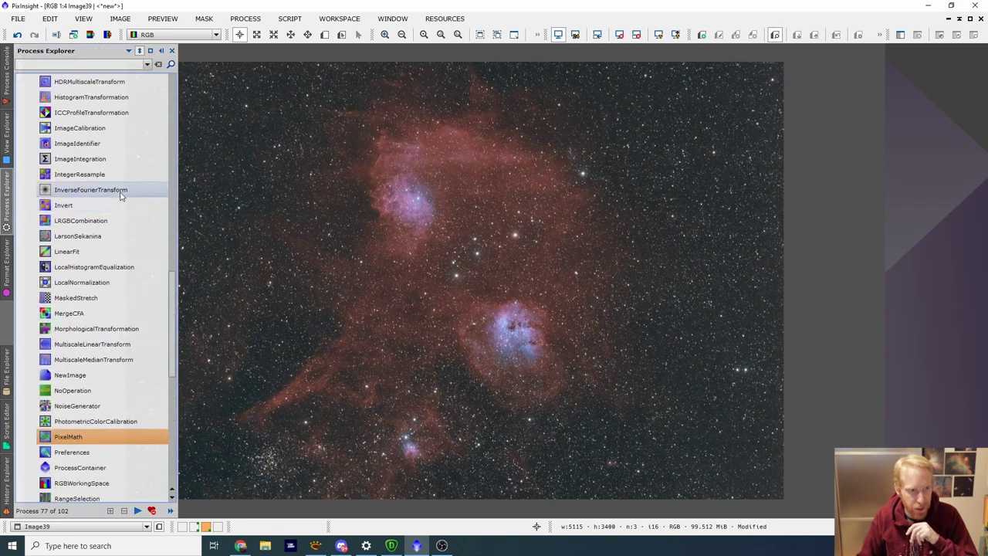
pyautogui.scroll(5, 124, 197)
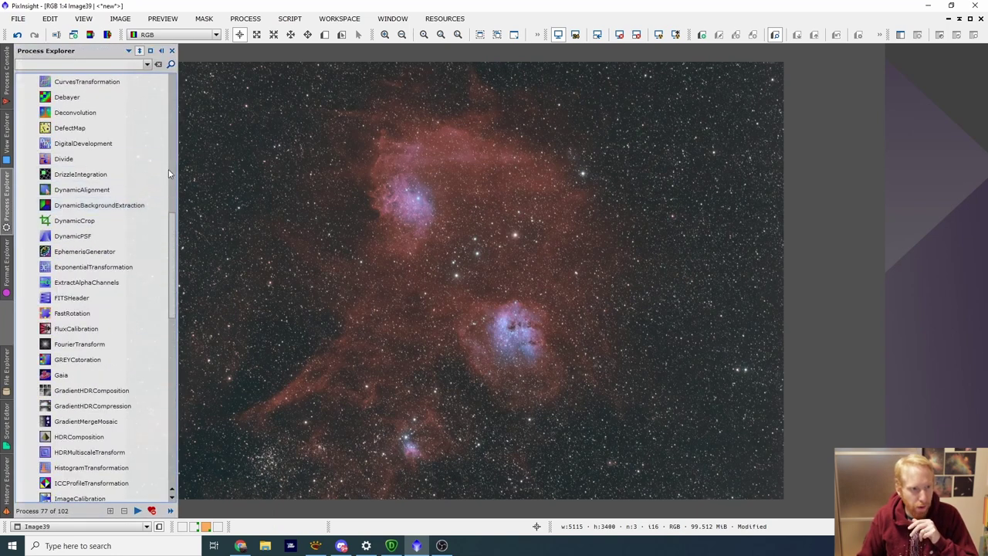
pyautogui.scroll(1, 128, 194)
pyautogui.doubleClick(91, 221)
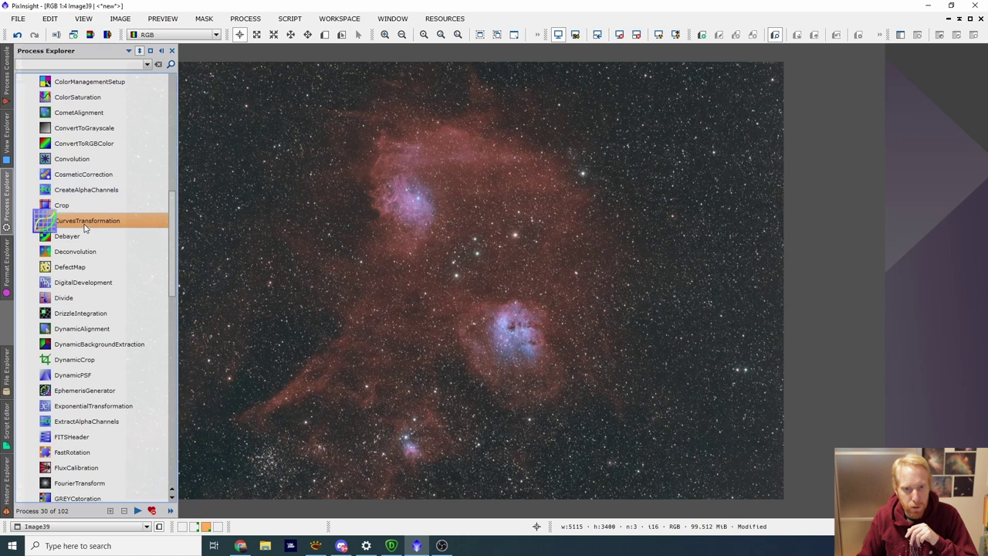
pyautogui.click(812, 323)
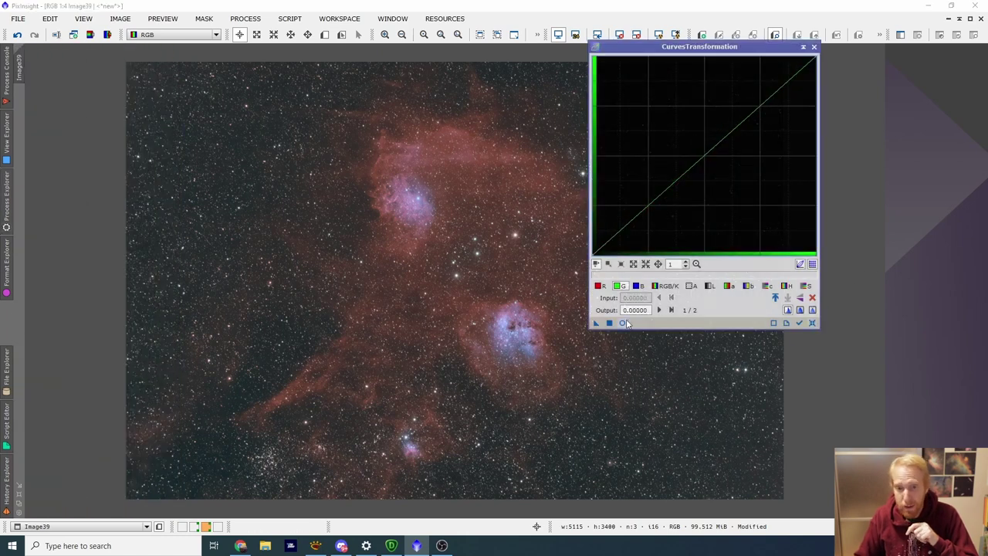
pyautogui.click(622, 323)
pyautogui.click(669, 286)
pyautogui.moveTo(742, 122); pyautogui.dragTo(741, 112)
pyautogui.moveTo(610, 240); pyautogui.dragTo(611, 243)
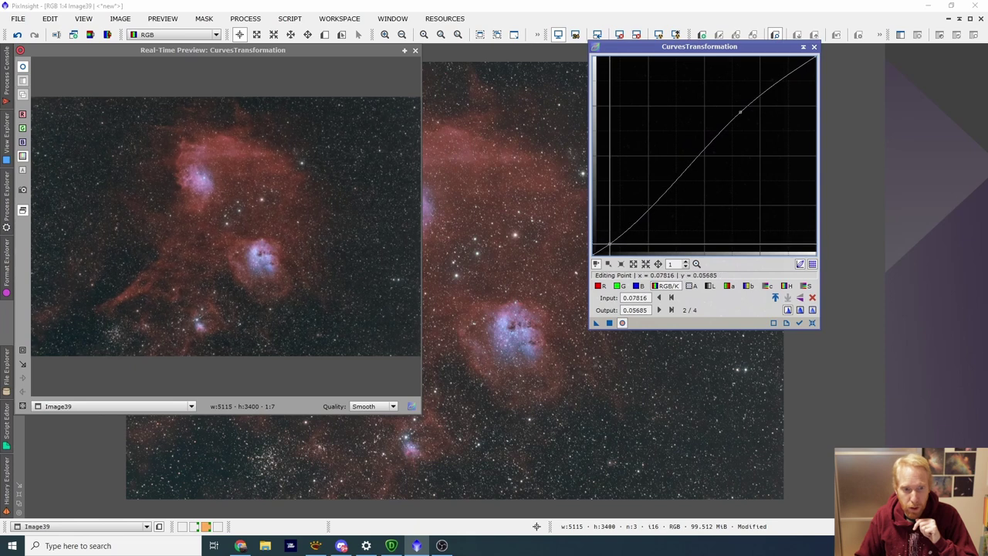
# - Add a slight saturation boost at about 0.485 in, 0.506 out, apply the curves to the star-reduced image and close the preview and CurvesTransformation
pyautogui.click(807, 285)
pyautogui.click(692, 143)
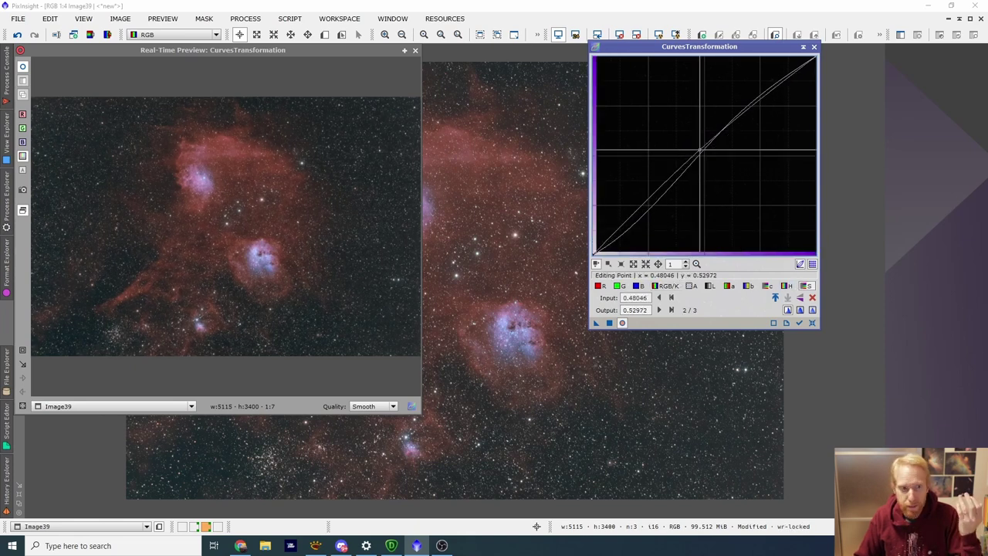
pyautogui.moveTo(693, 143); pyautogui.dragTo(701, 155)
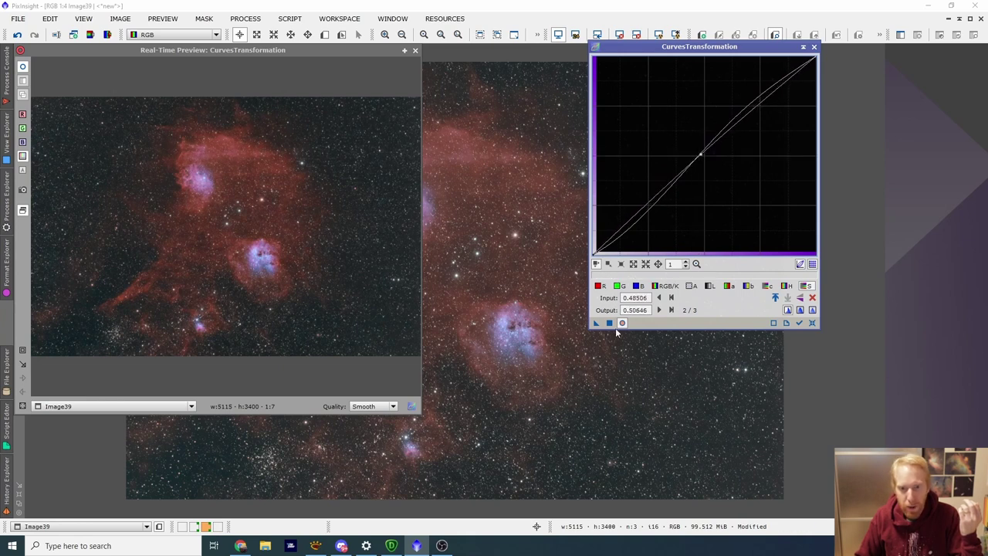
pyautogui.moveTo(601, 324); pyautogui.dragTo(530, 227)
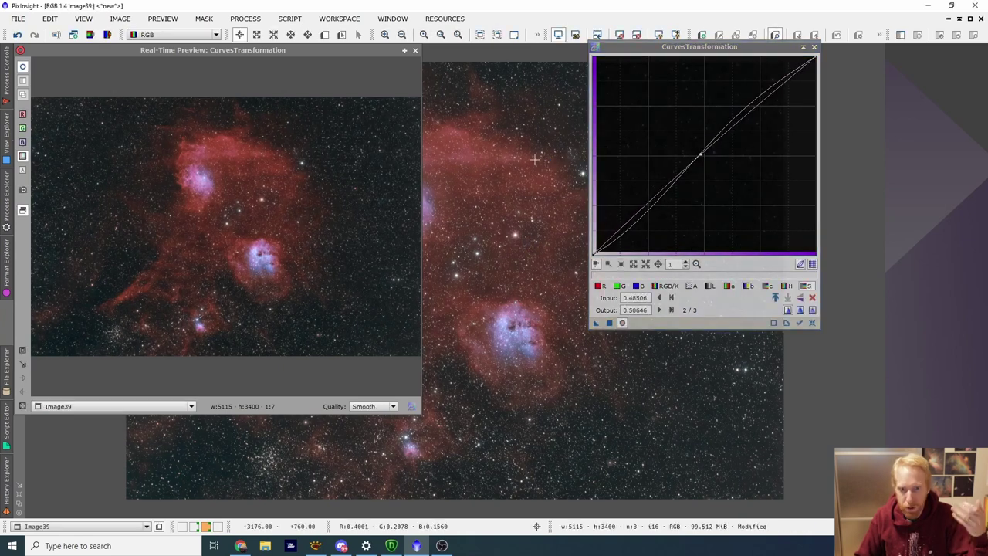
pyautogui.click(416, 50)
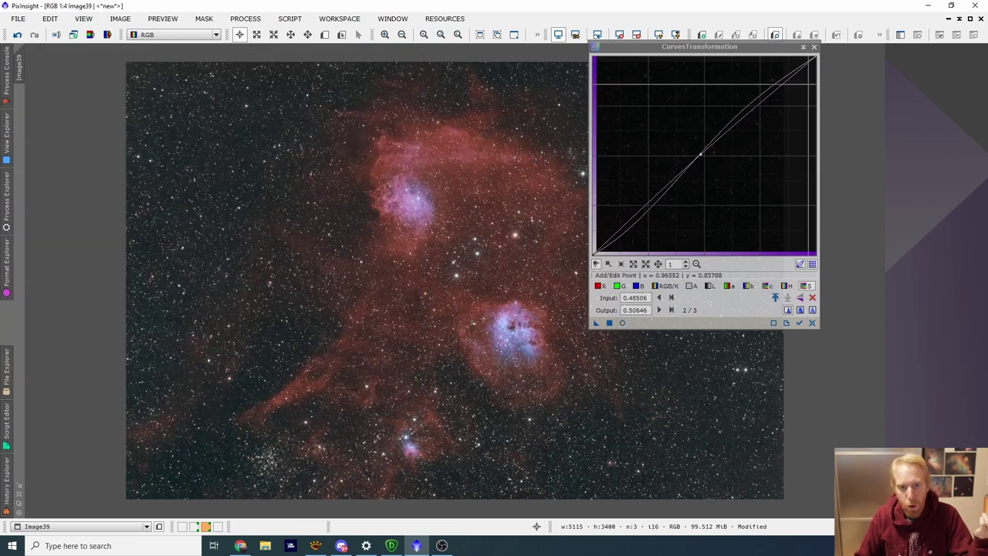
pyautogui.click(814, 47)
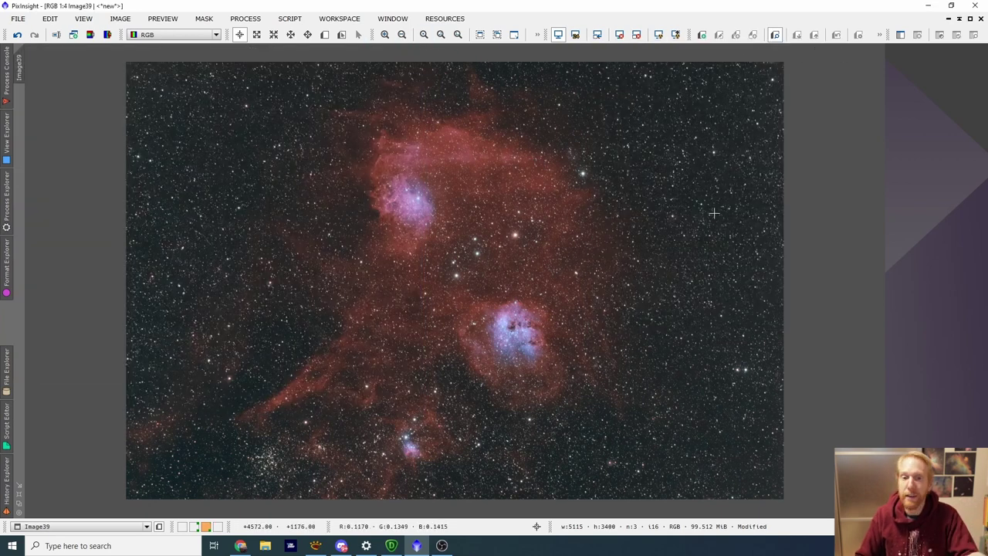